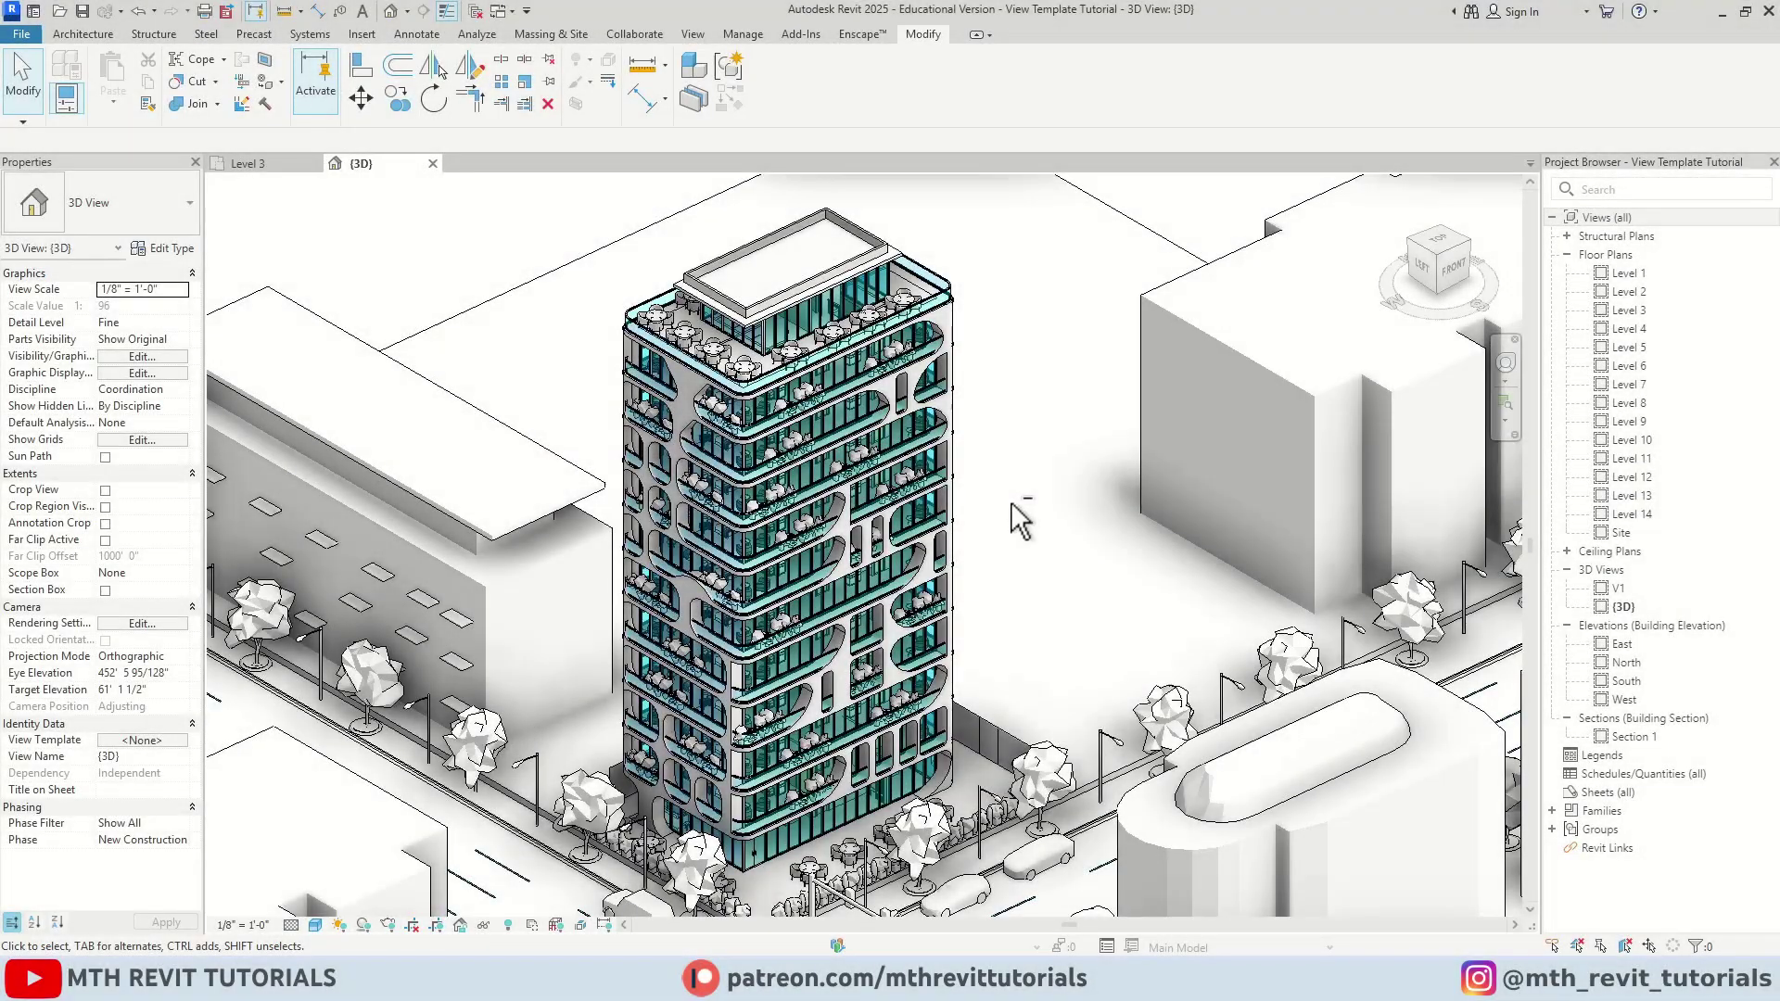
Switch from the tower's 3D view to the Level 3 floor plan.
shift+middle_drag(1025, 520, 1001, 631)
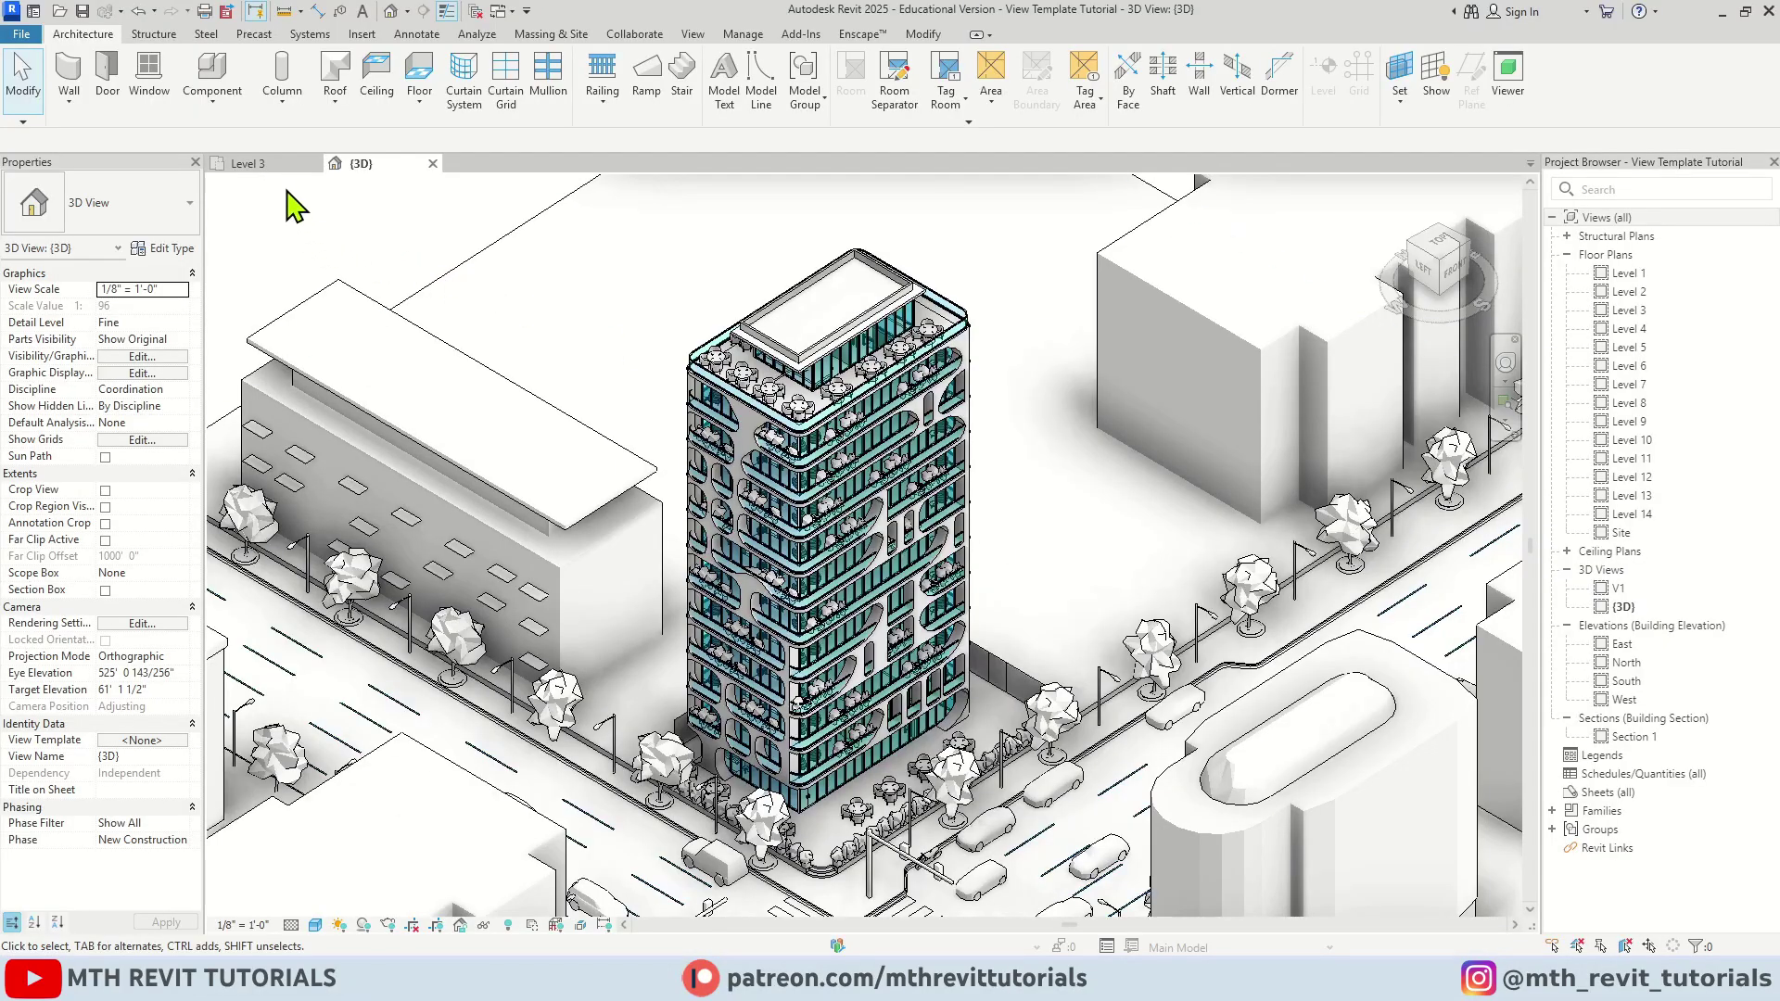
click(248, 163)
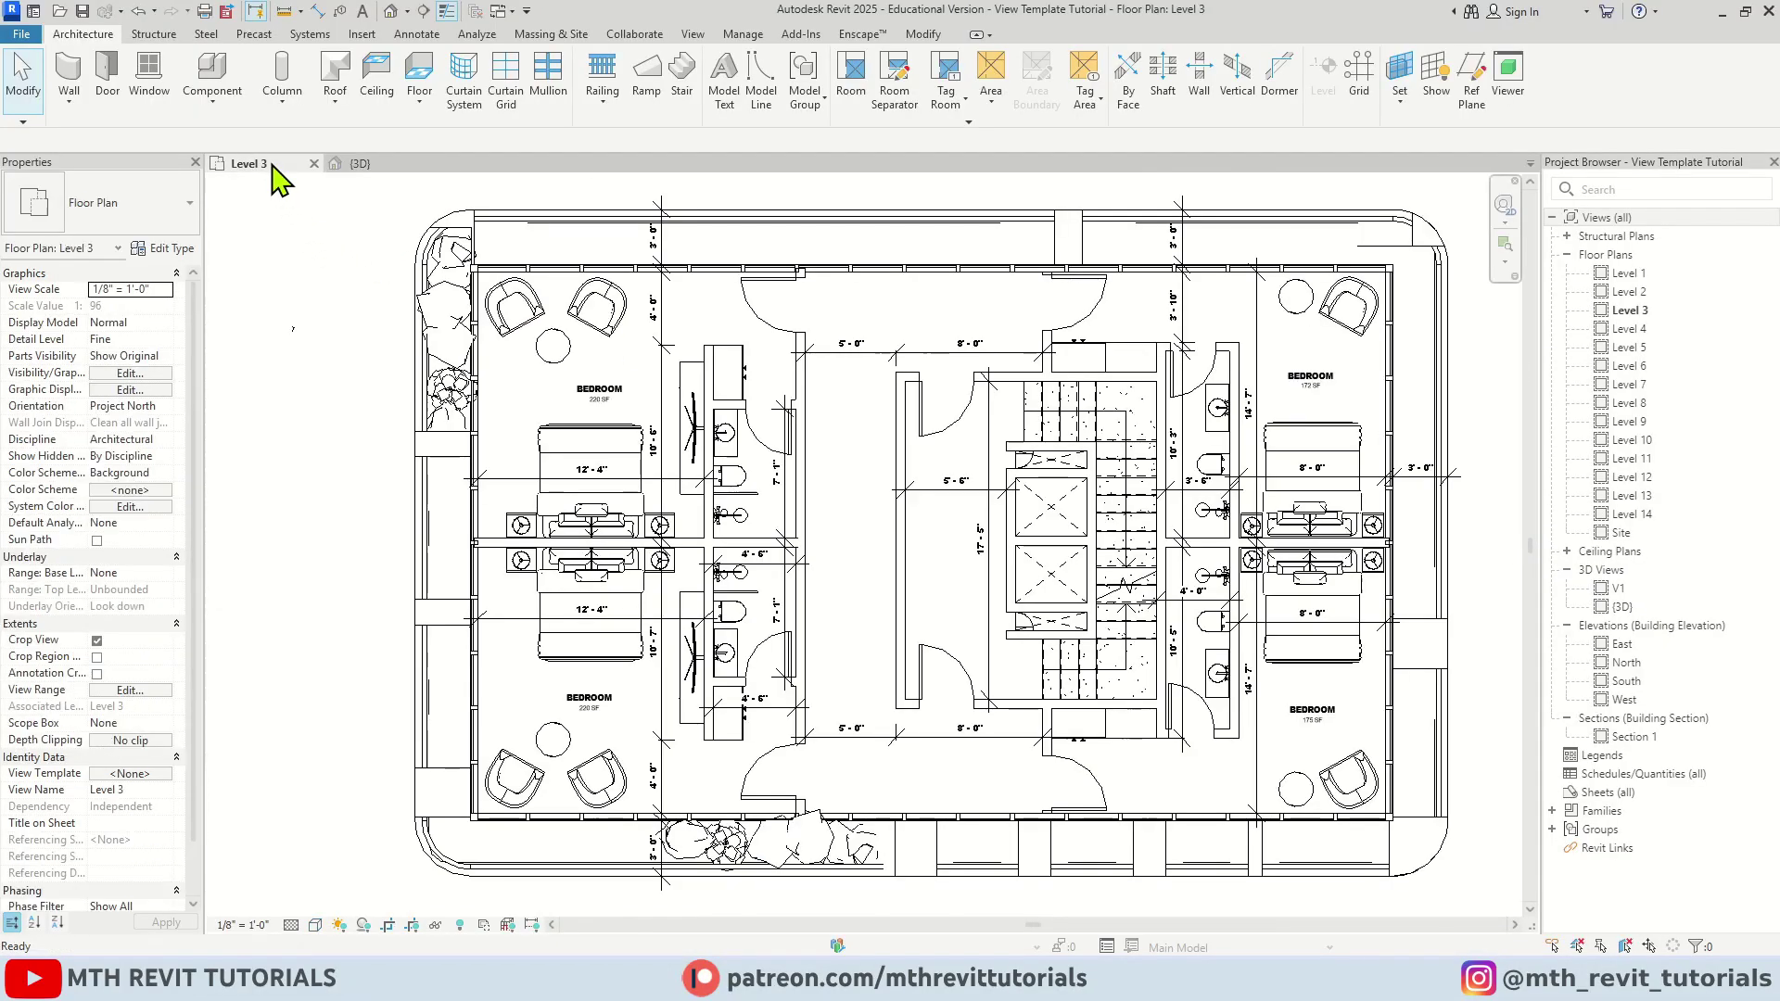
scroll(689, 464, down, 2)
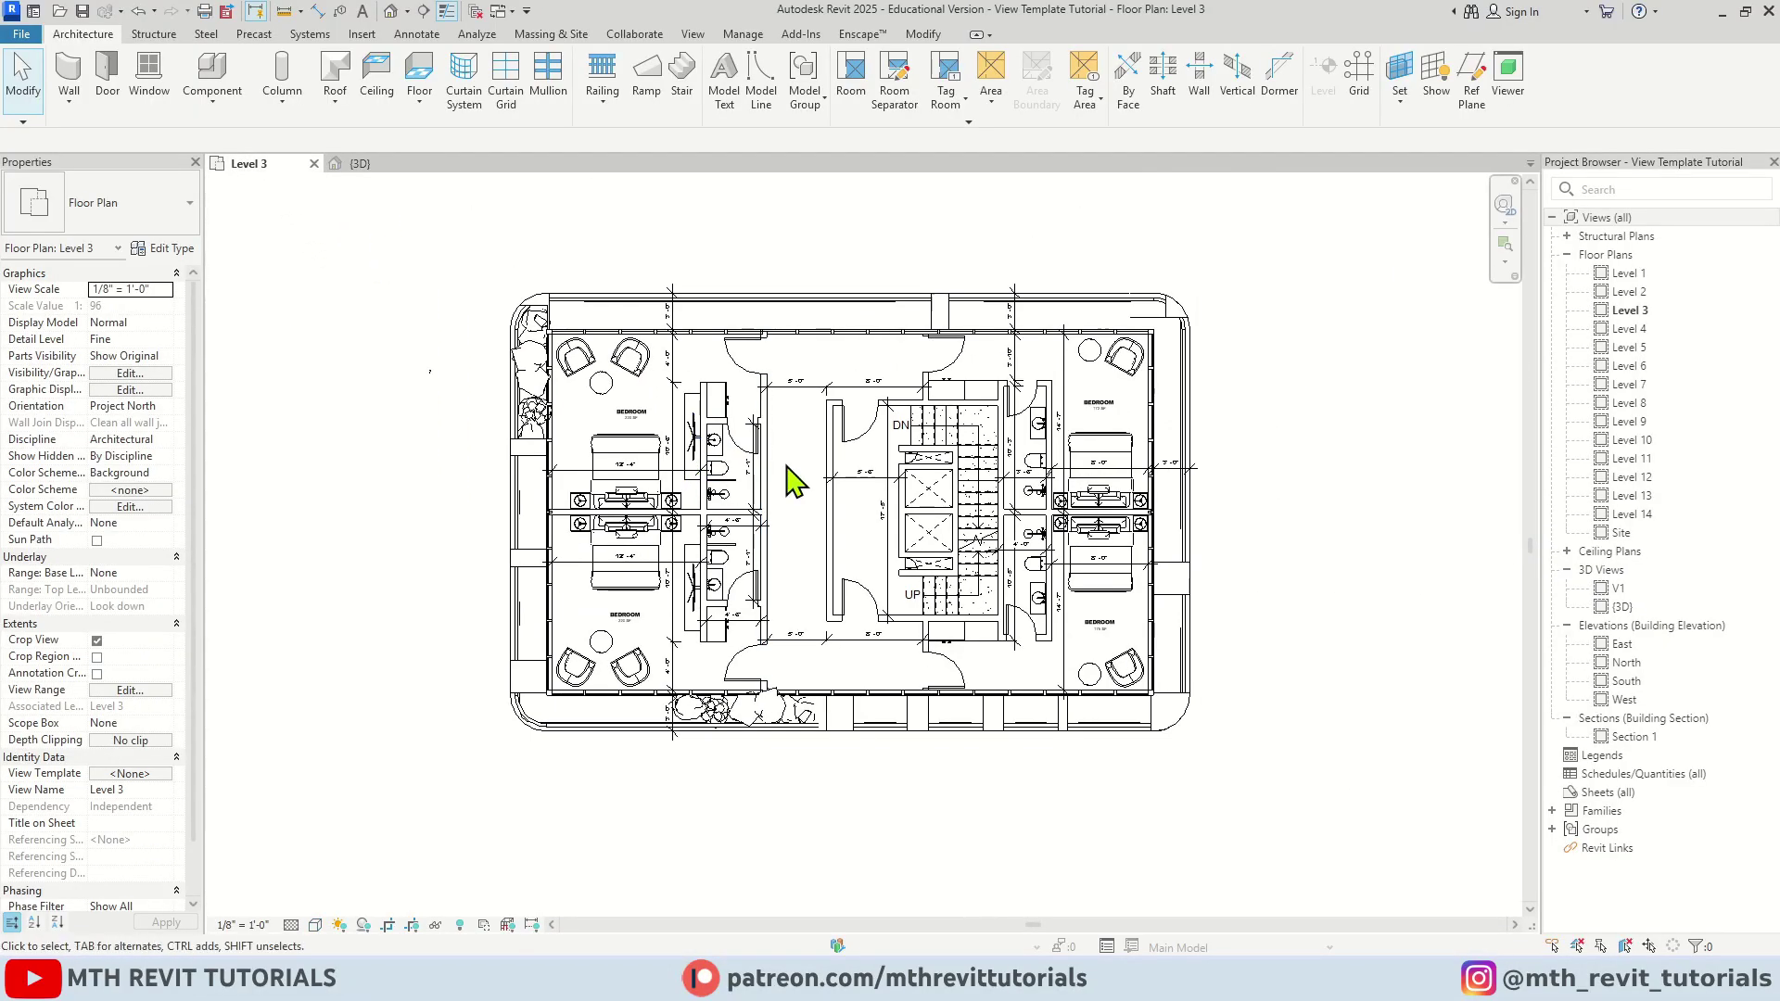
scroll(788, 405, up, 1)
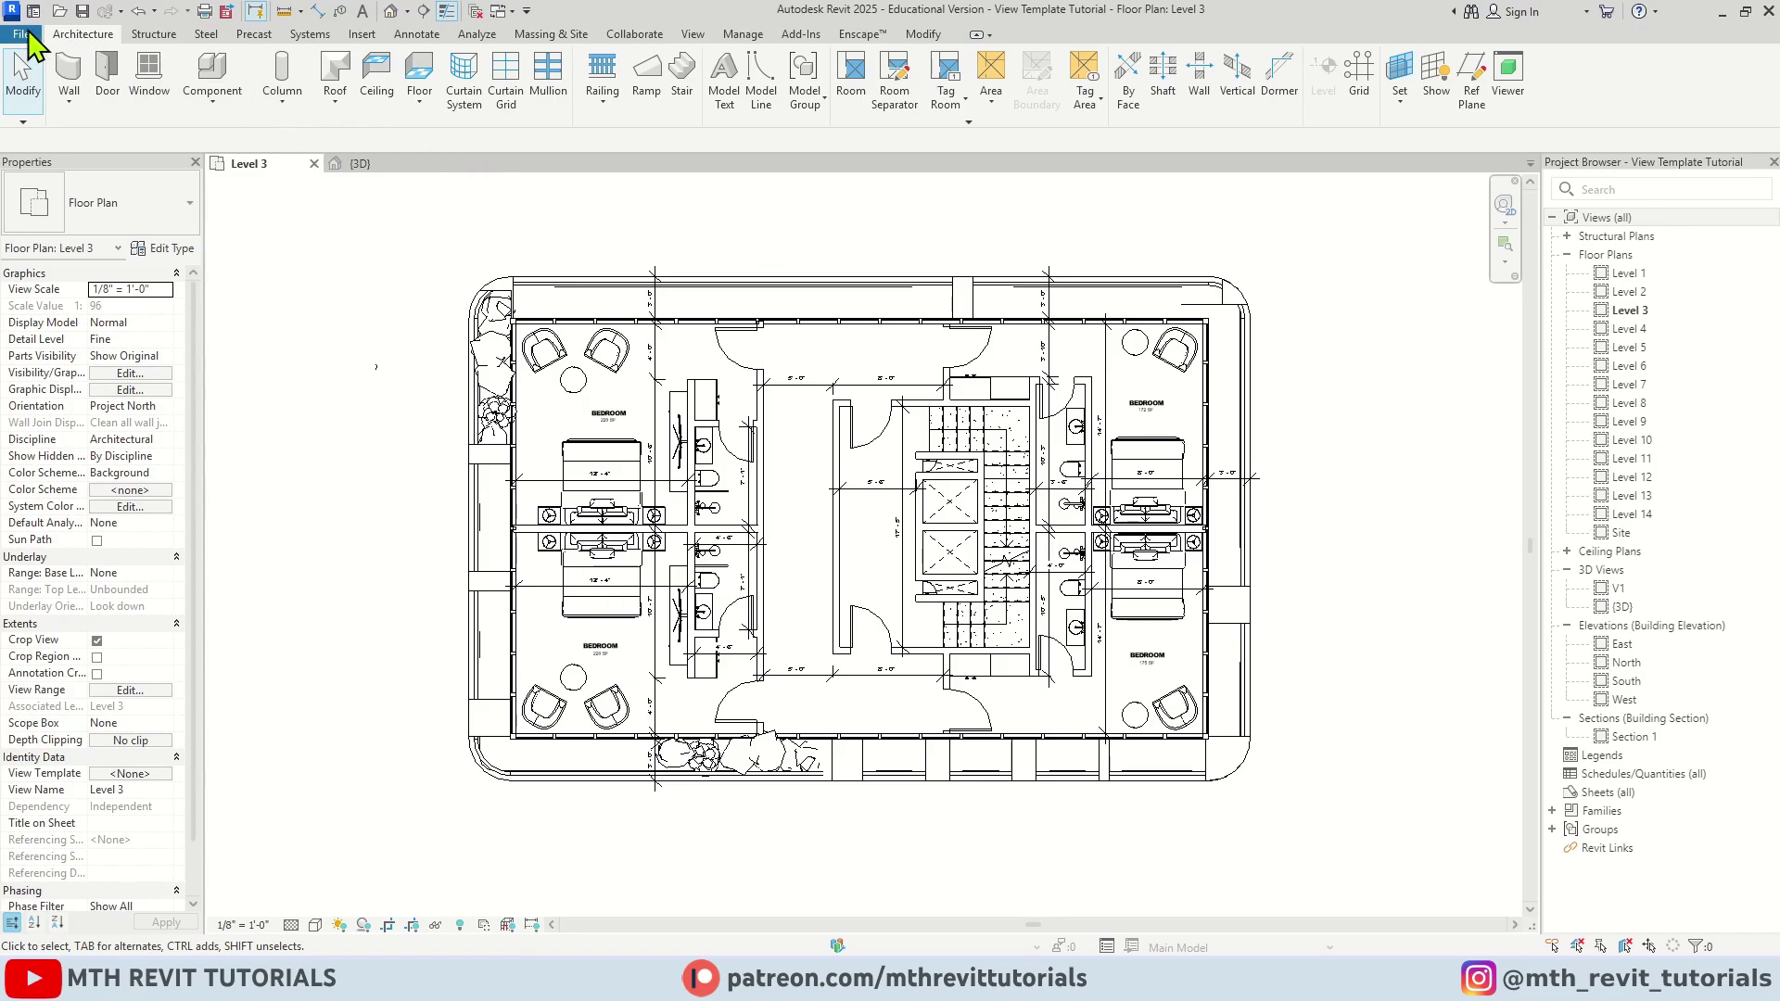
Open EN_ARC-BLOCKS_Farnsworth_RVT2024.rvt, then return to the tower's Level 3 floor plan.
click(26, 37)
click(88, 141)
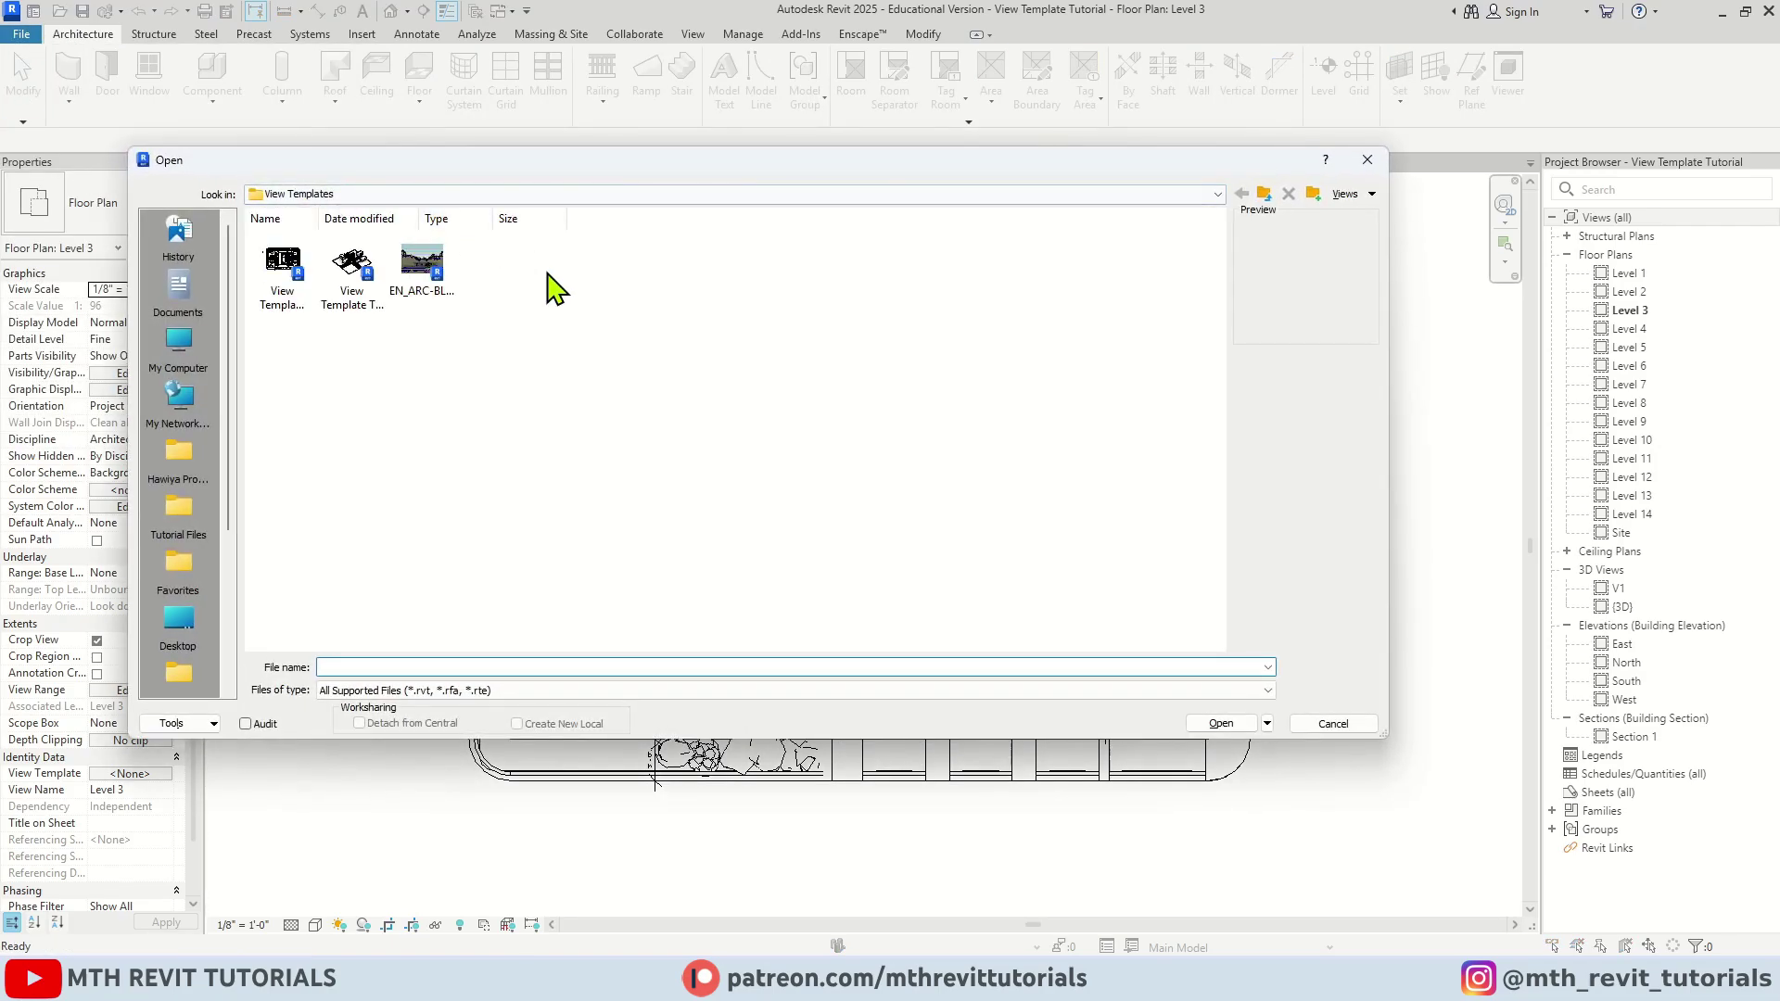
click(445, 288)
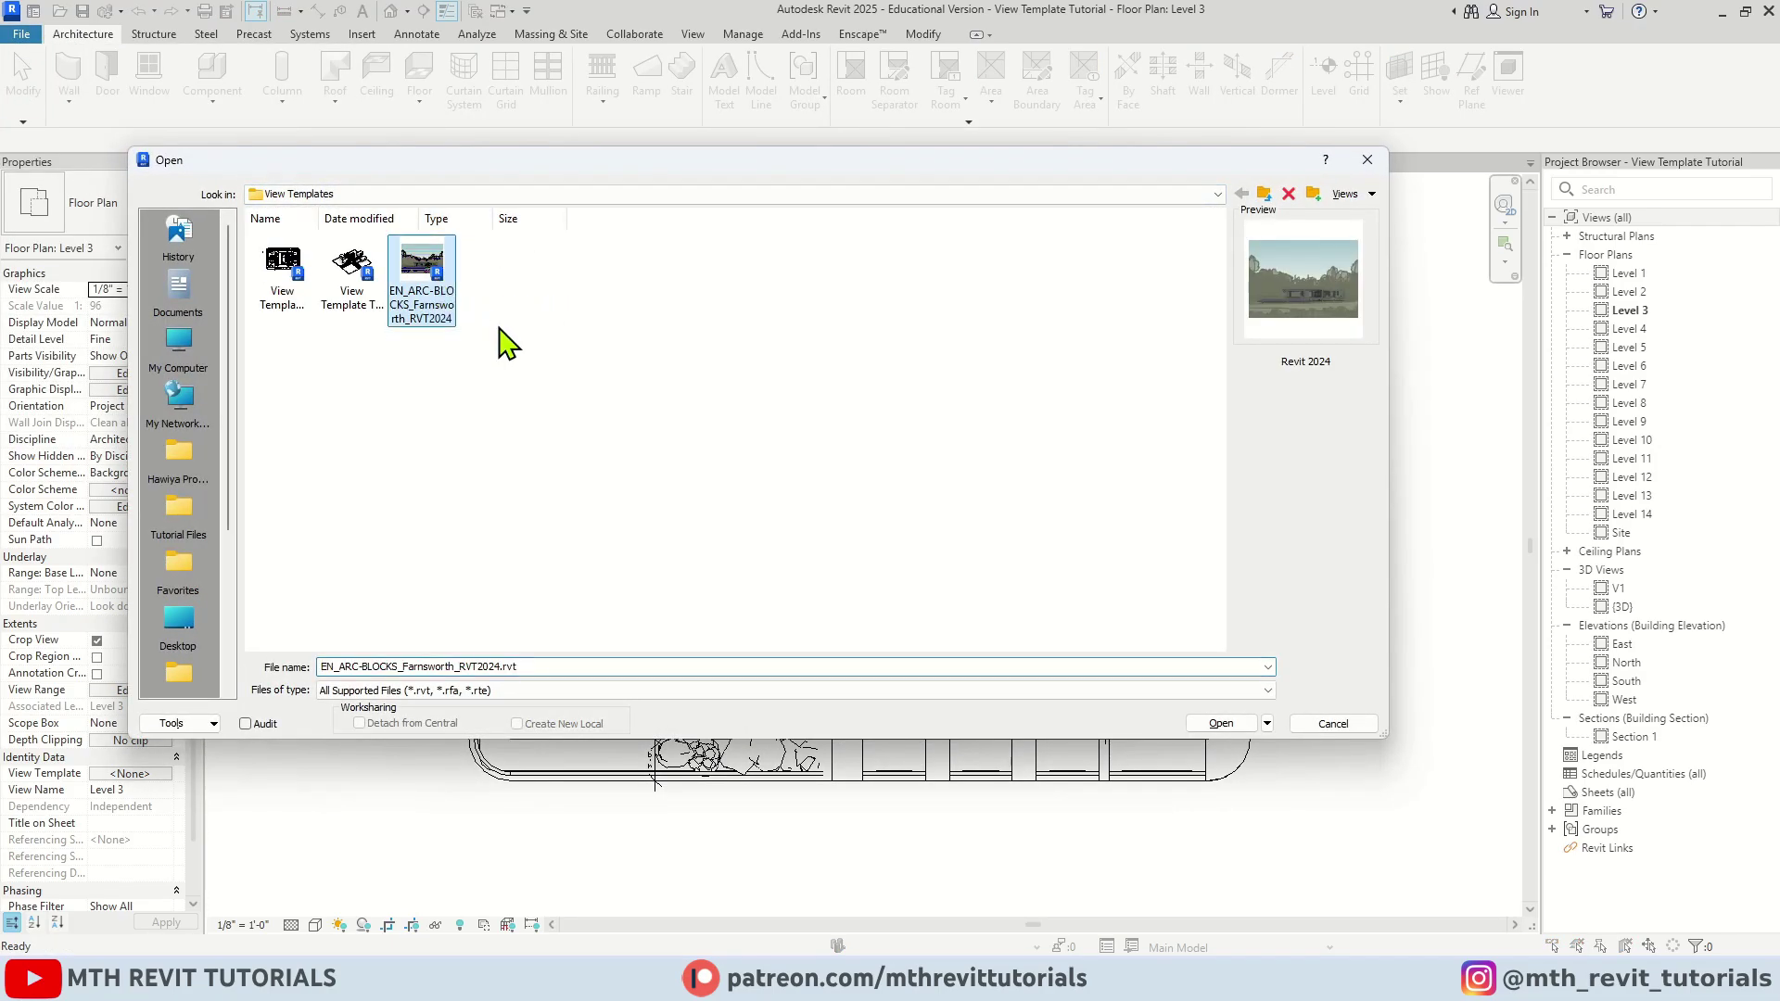
click(1205, 726)
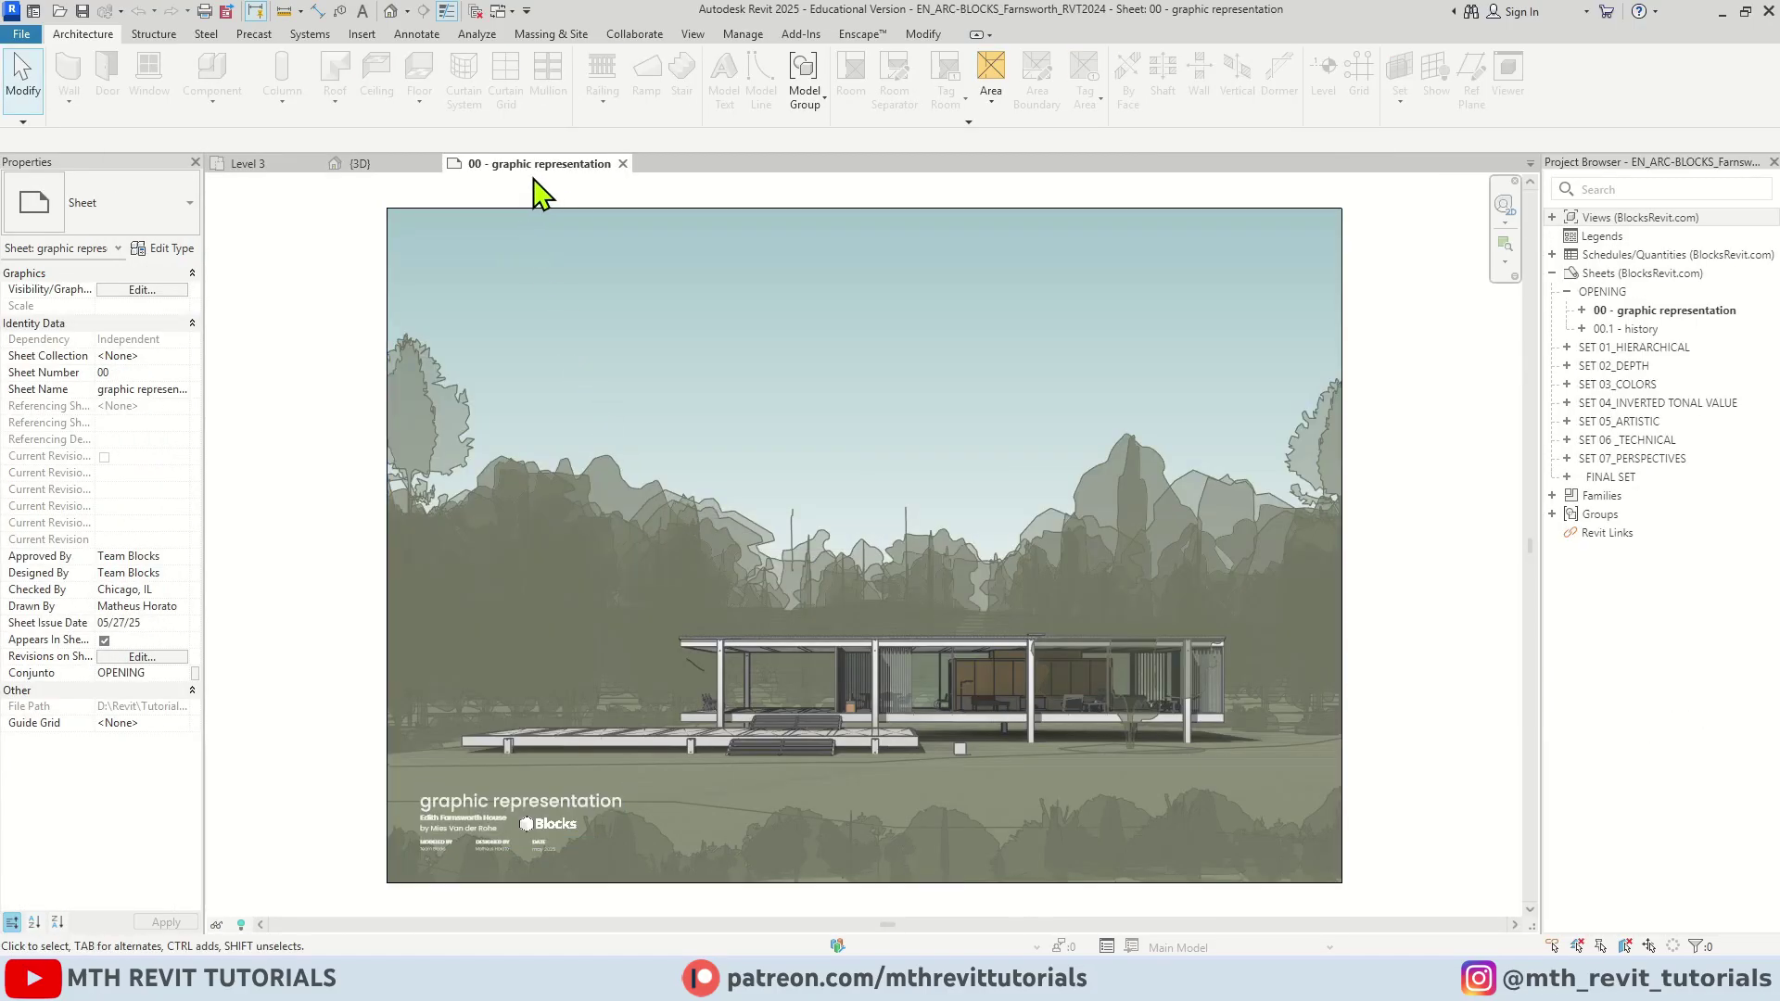
click(281, 164)
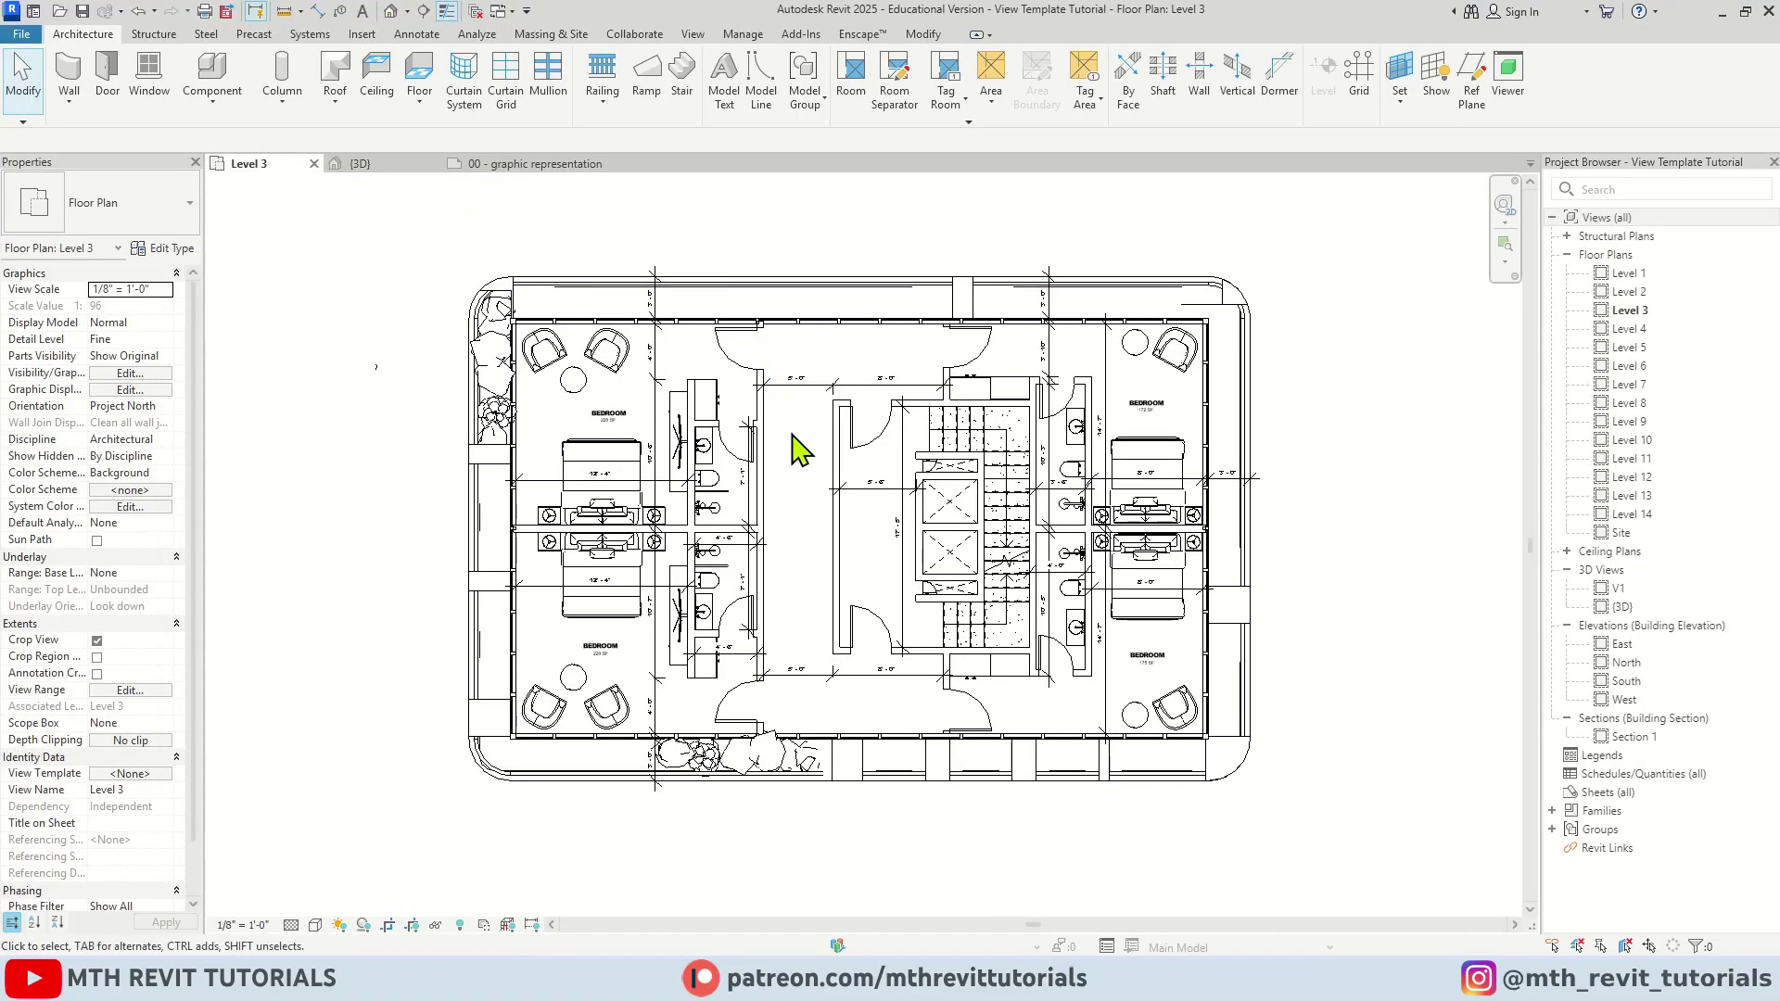
Transfer only View Templates from the Farnsworth project, adding New Only without overwriting duplicates.
click(745, 36)
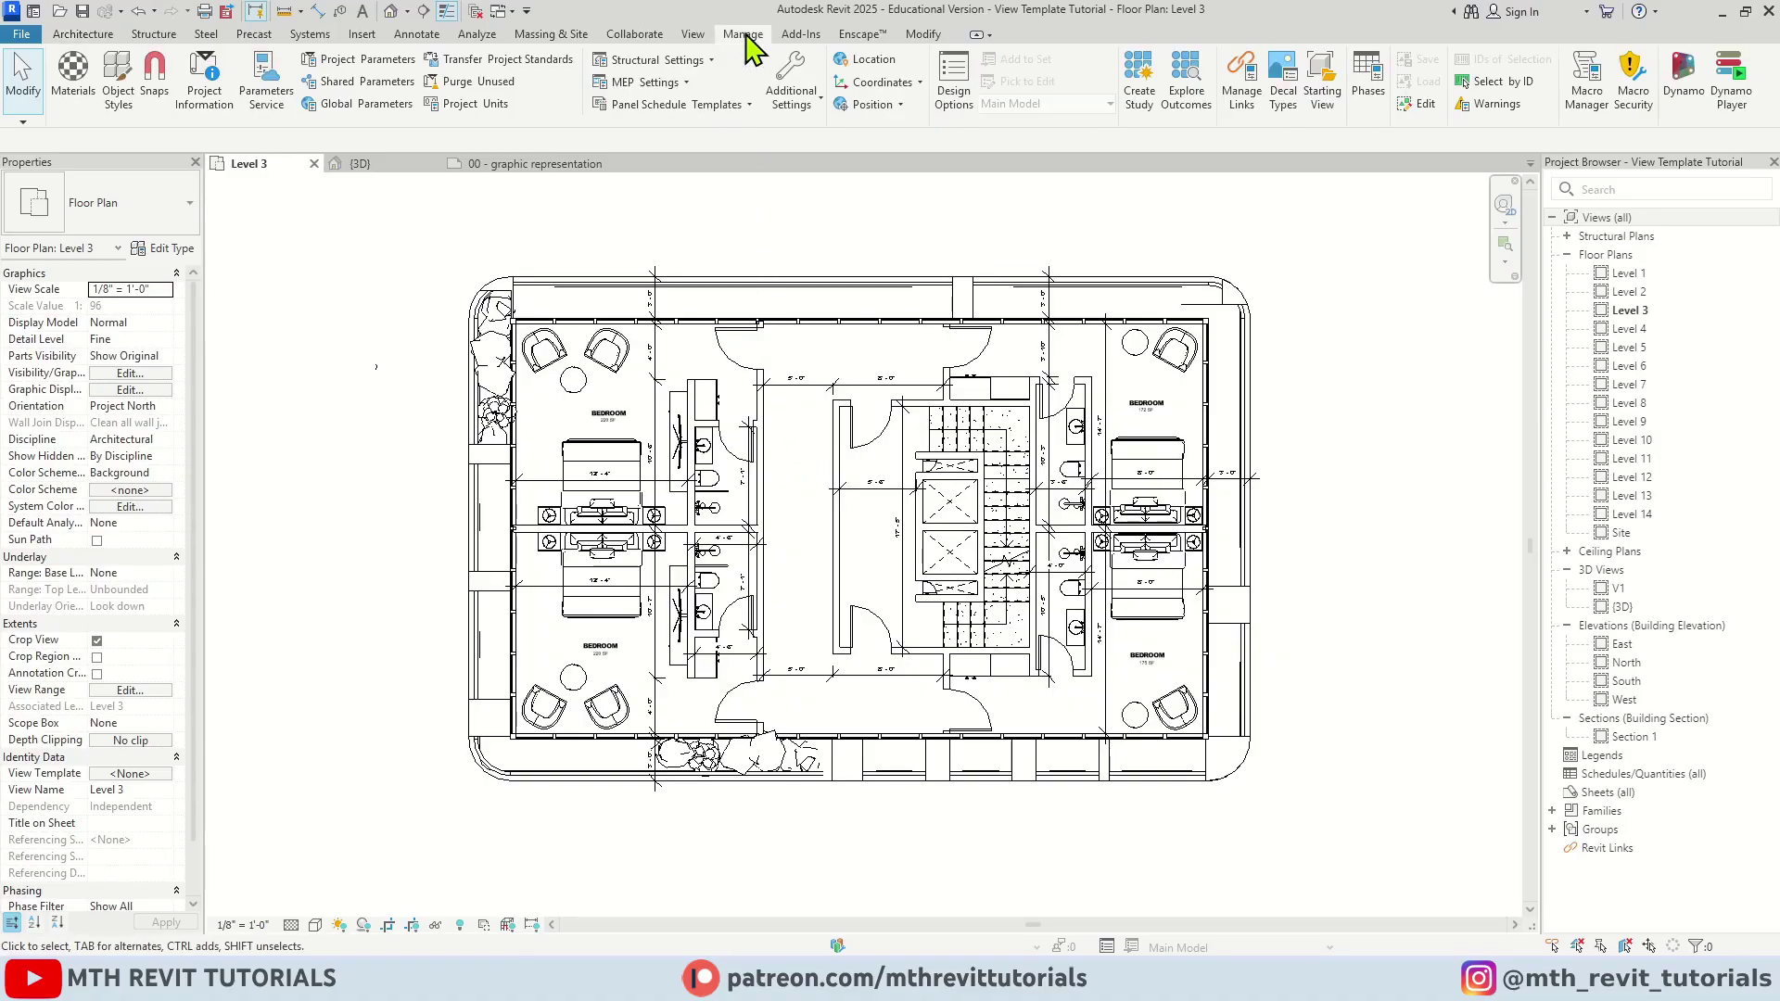
click(548, 59)
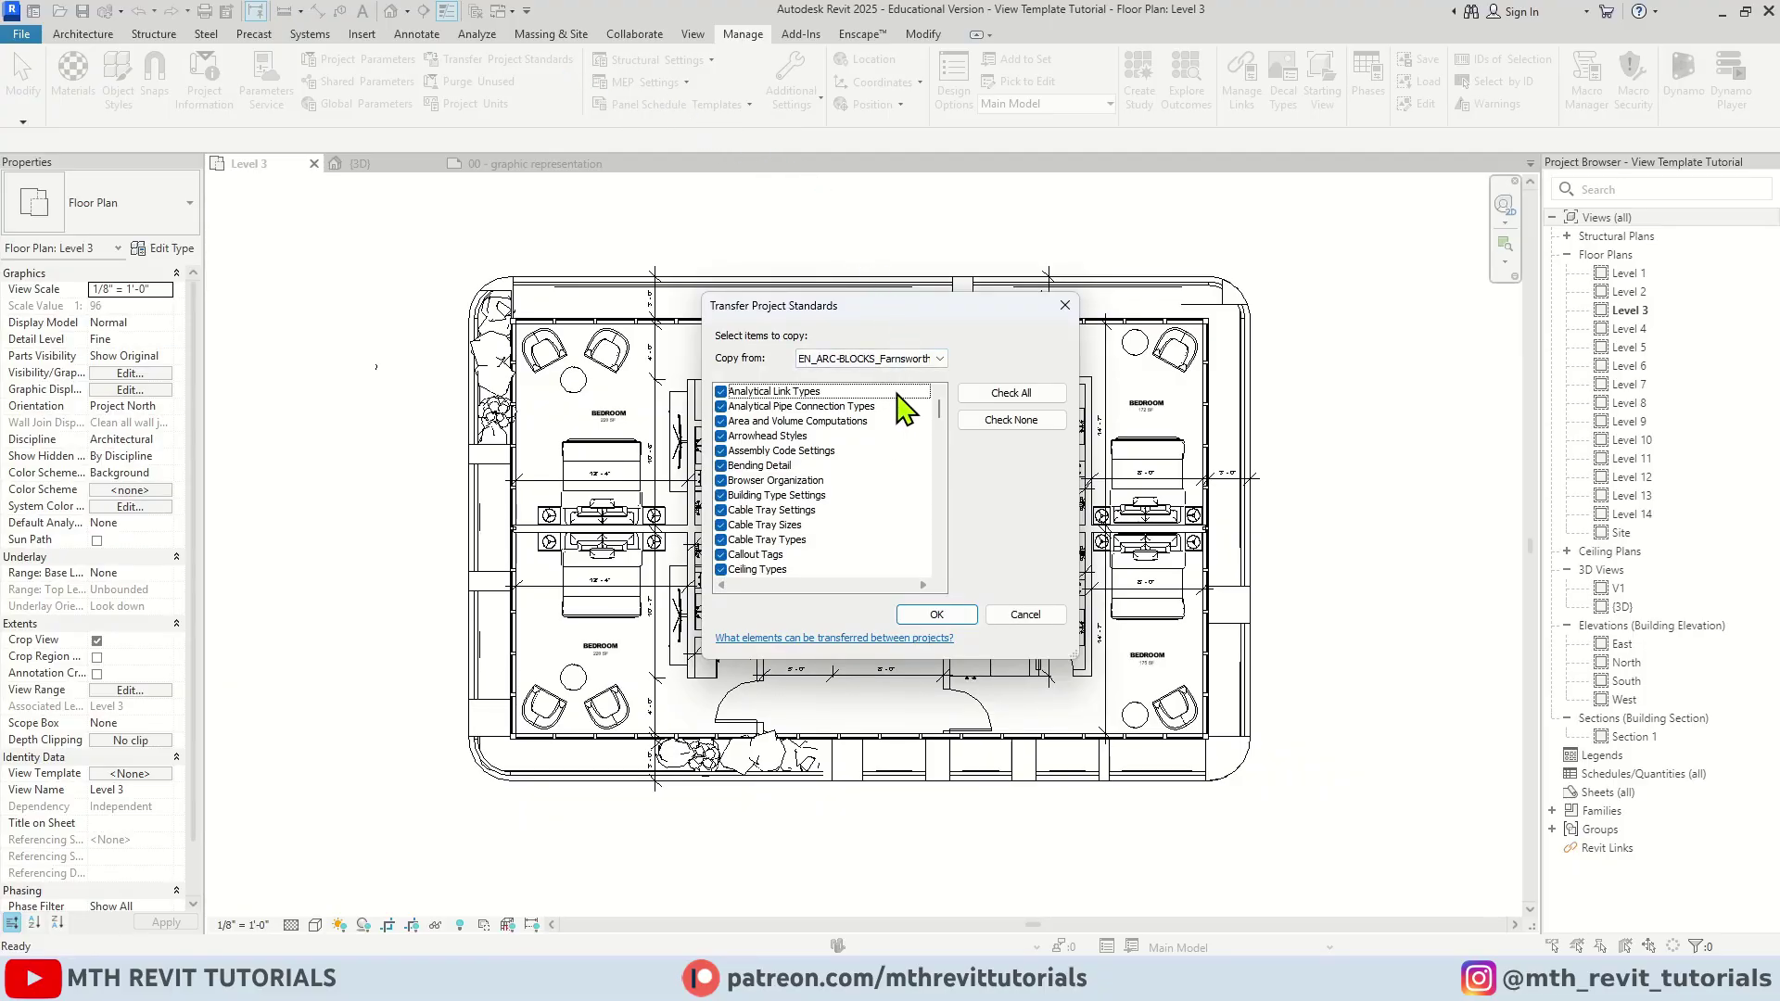
click(904, 361)
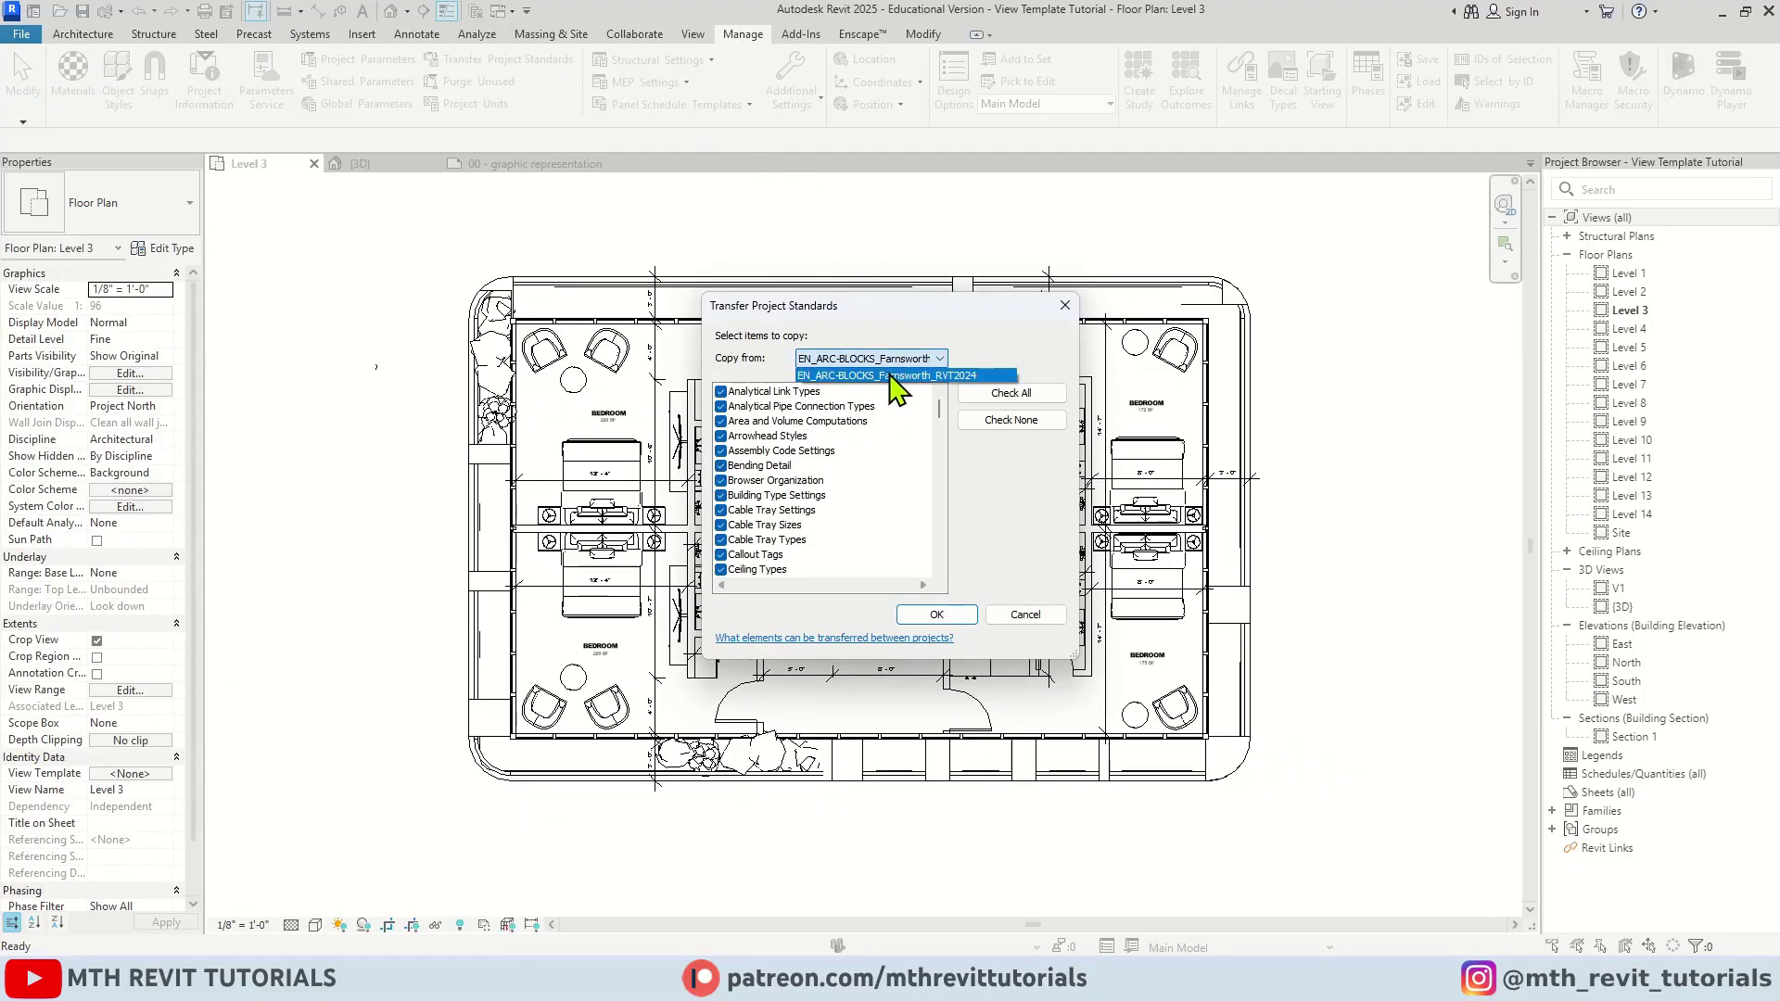
click(898, 376)
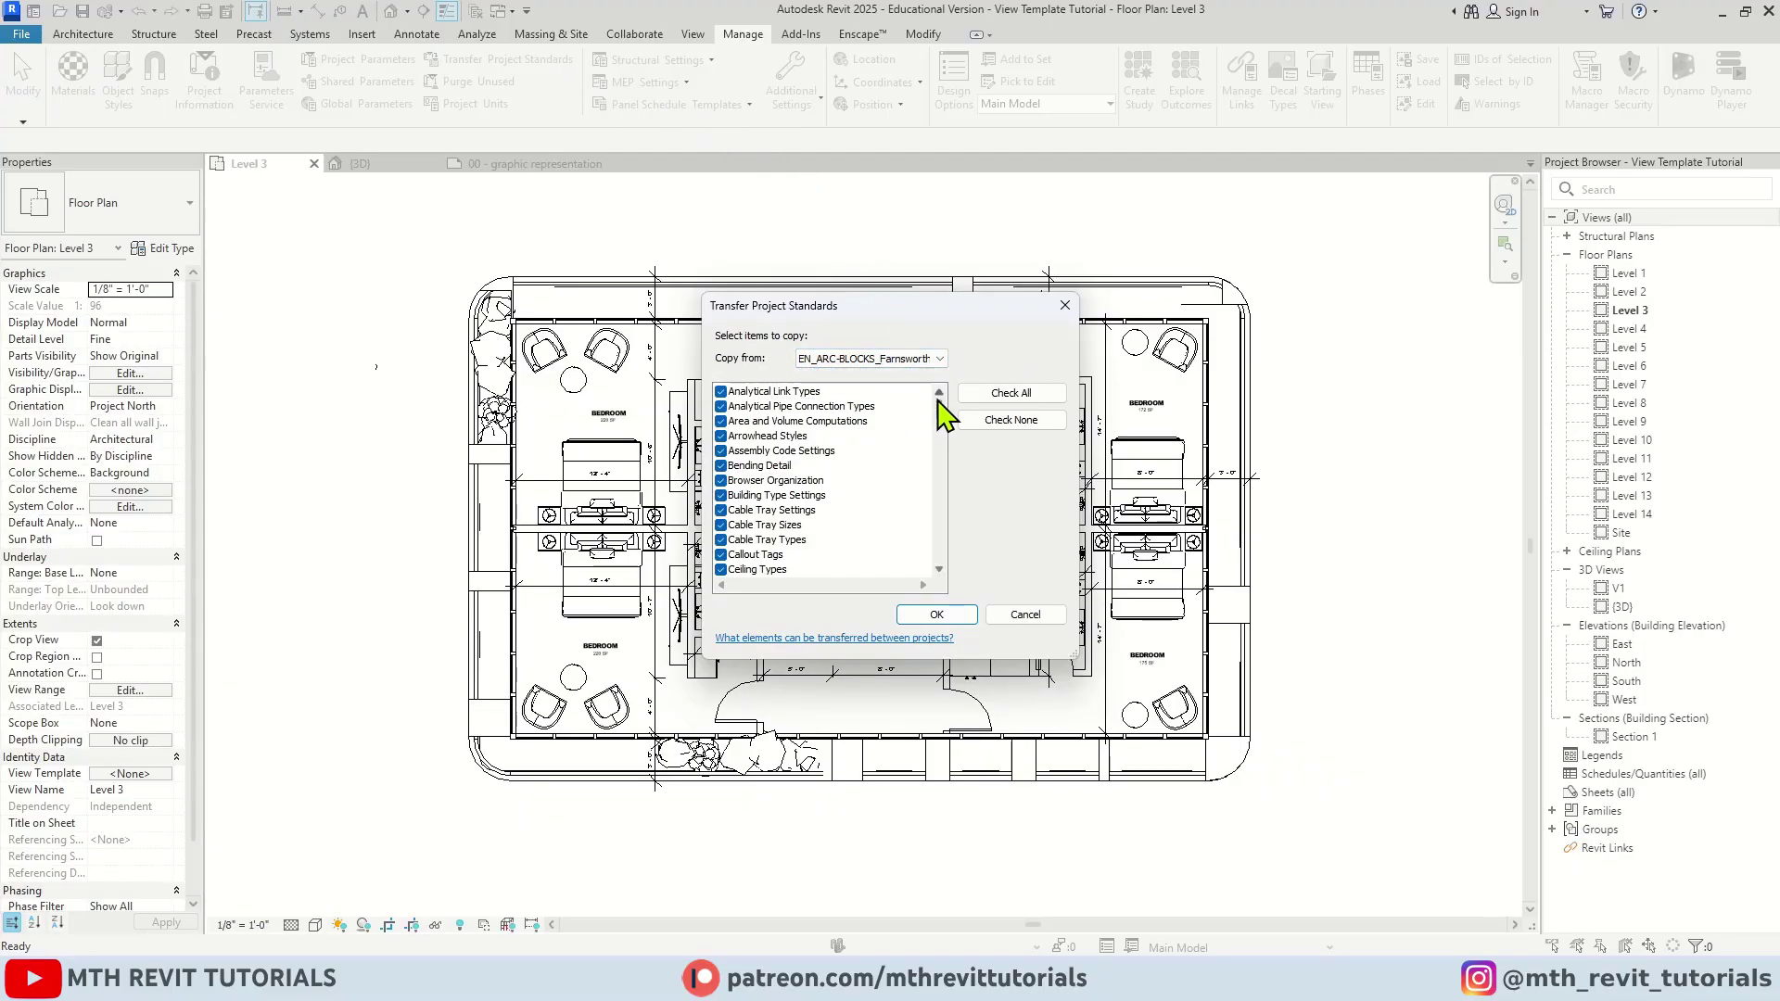
click(1011, 422)
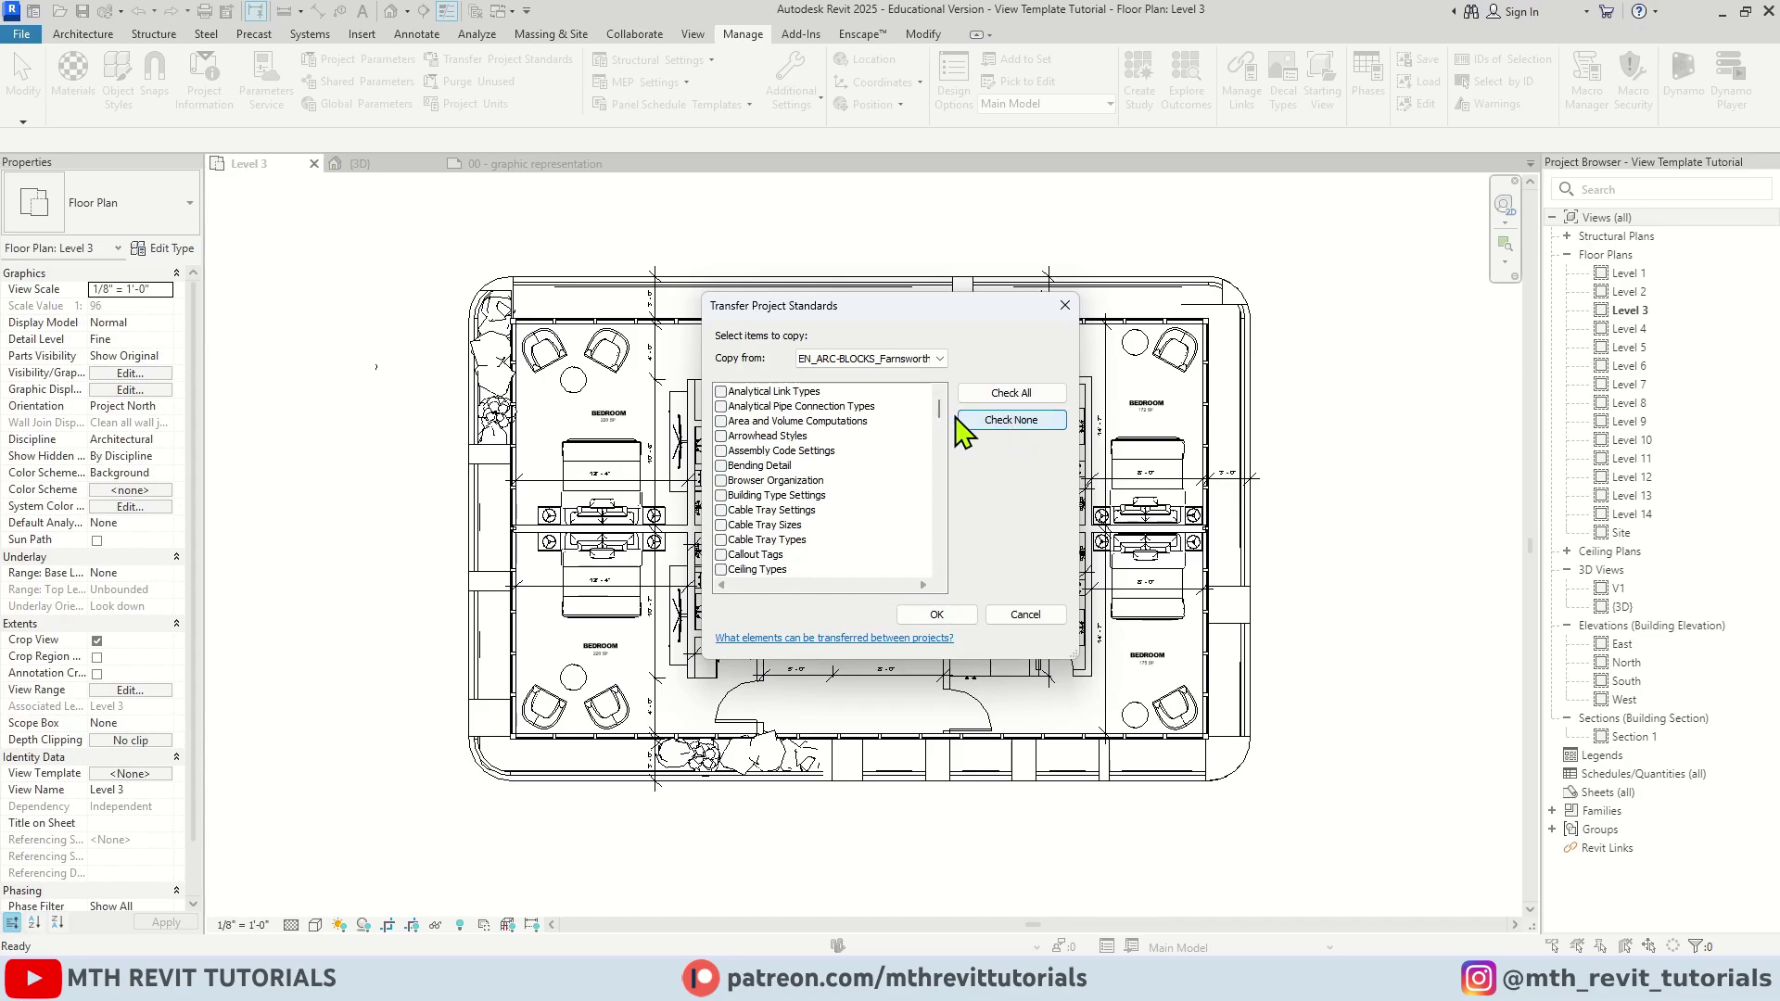
drag(941, 410, 940, 548)
click(722, 497)
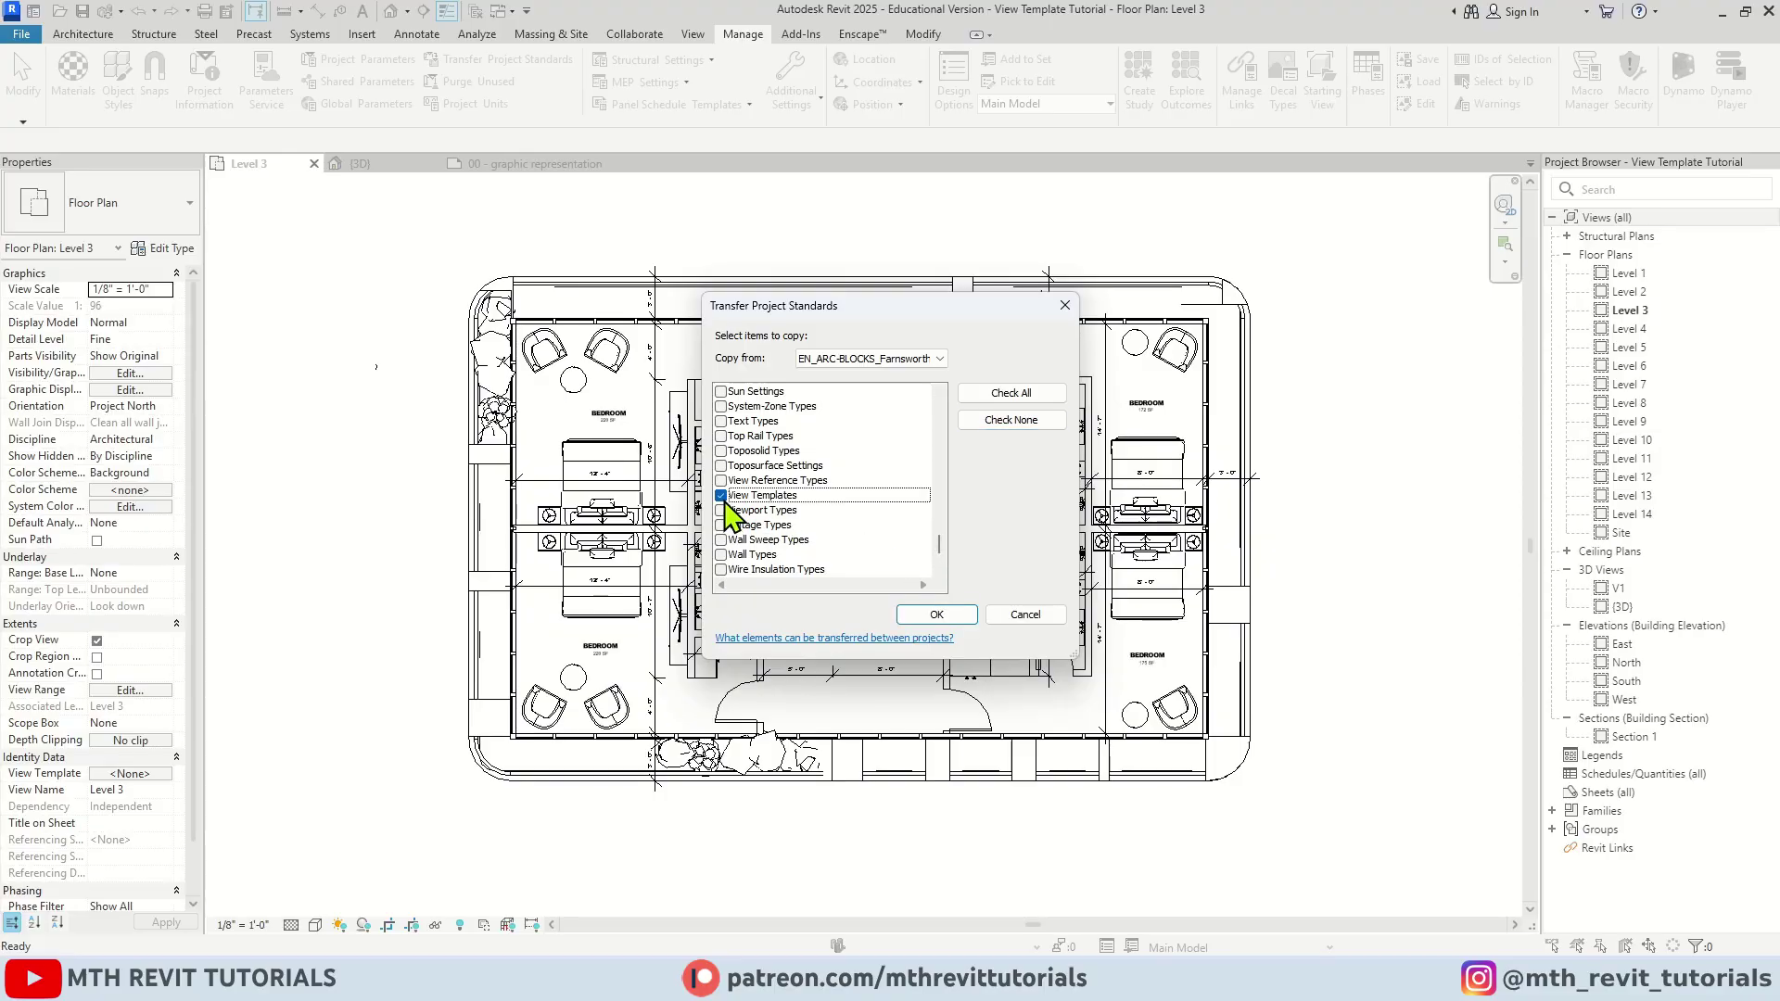
click(914, 615)
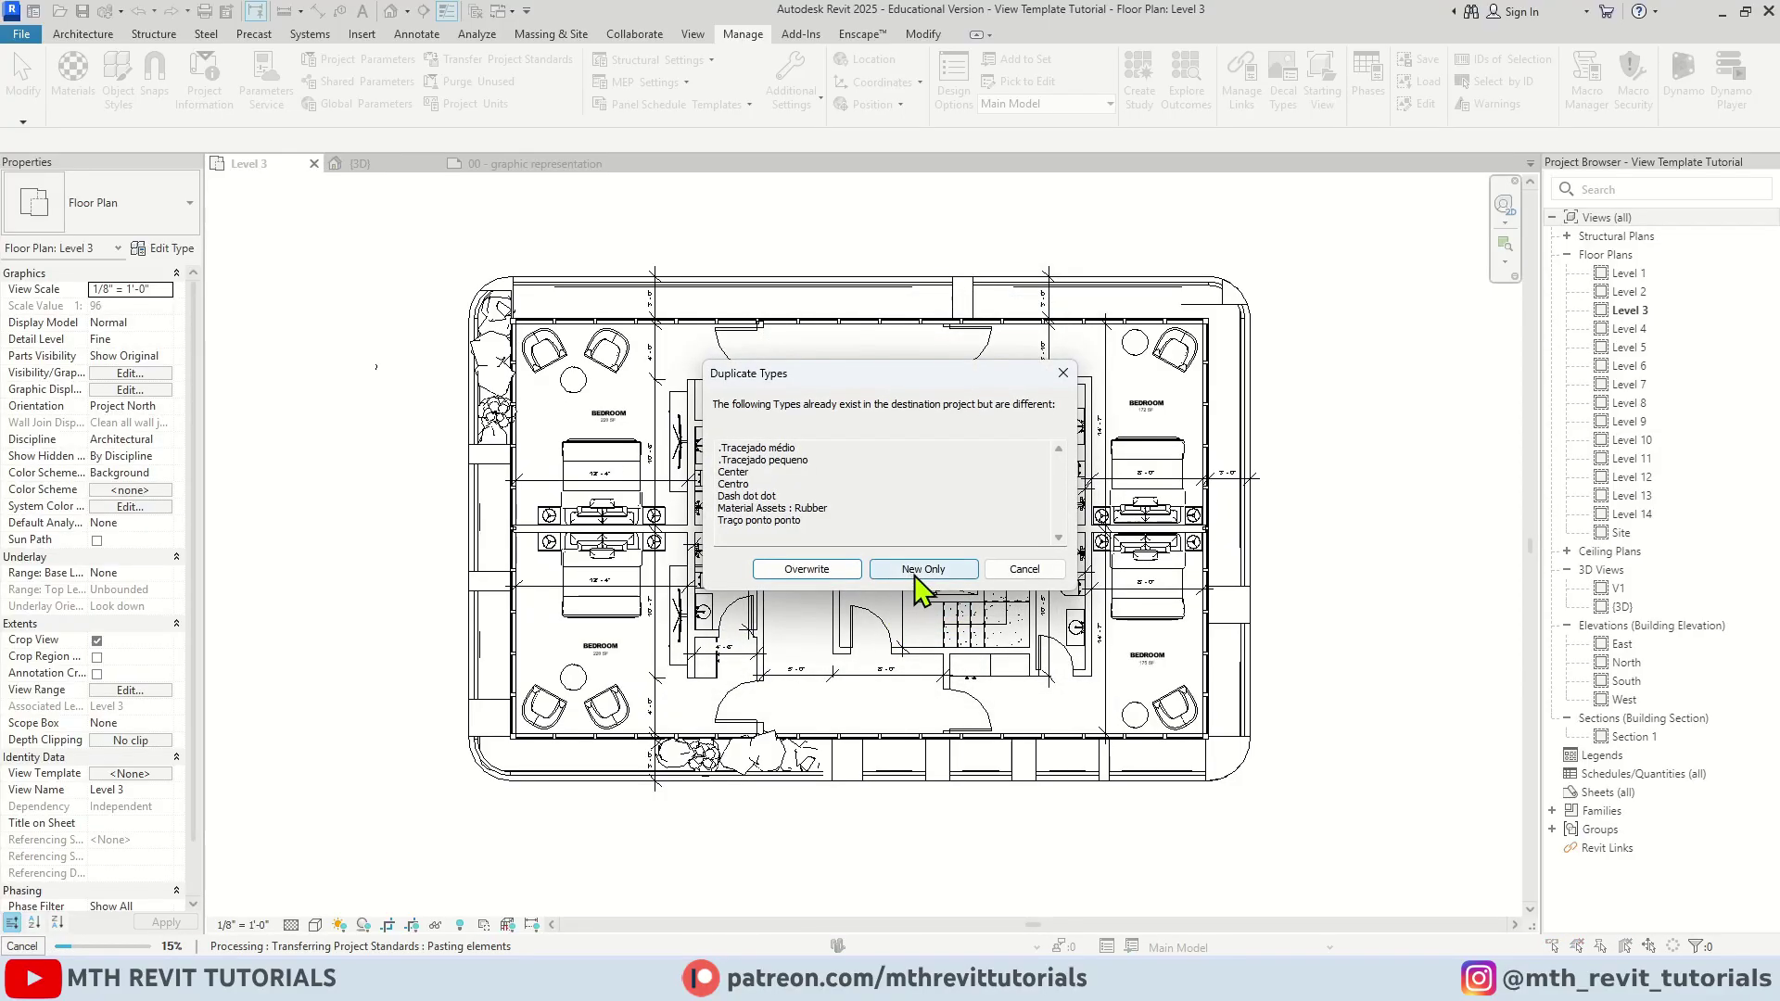
click(925, 571)
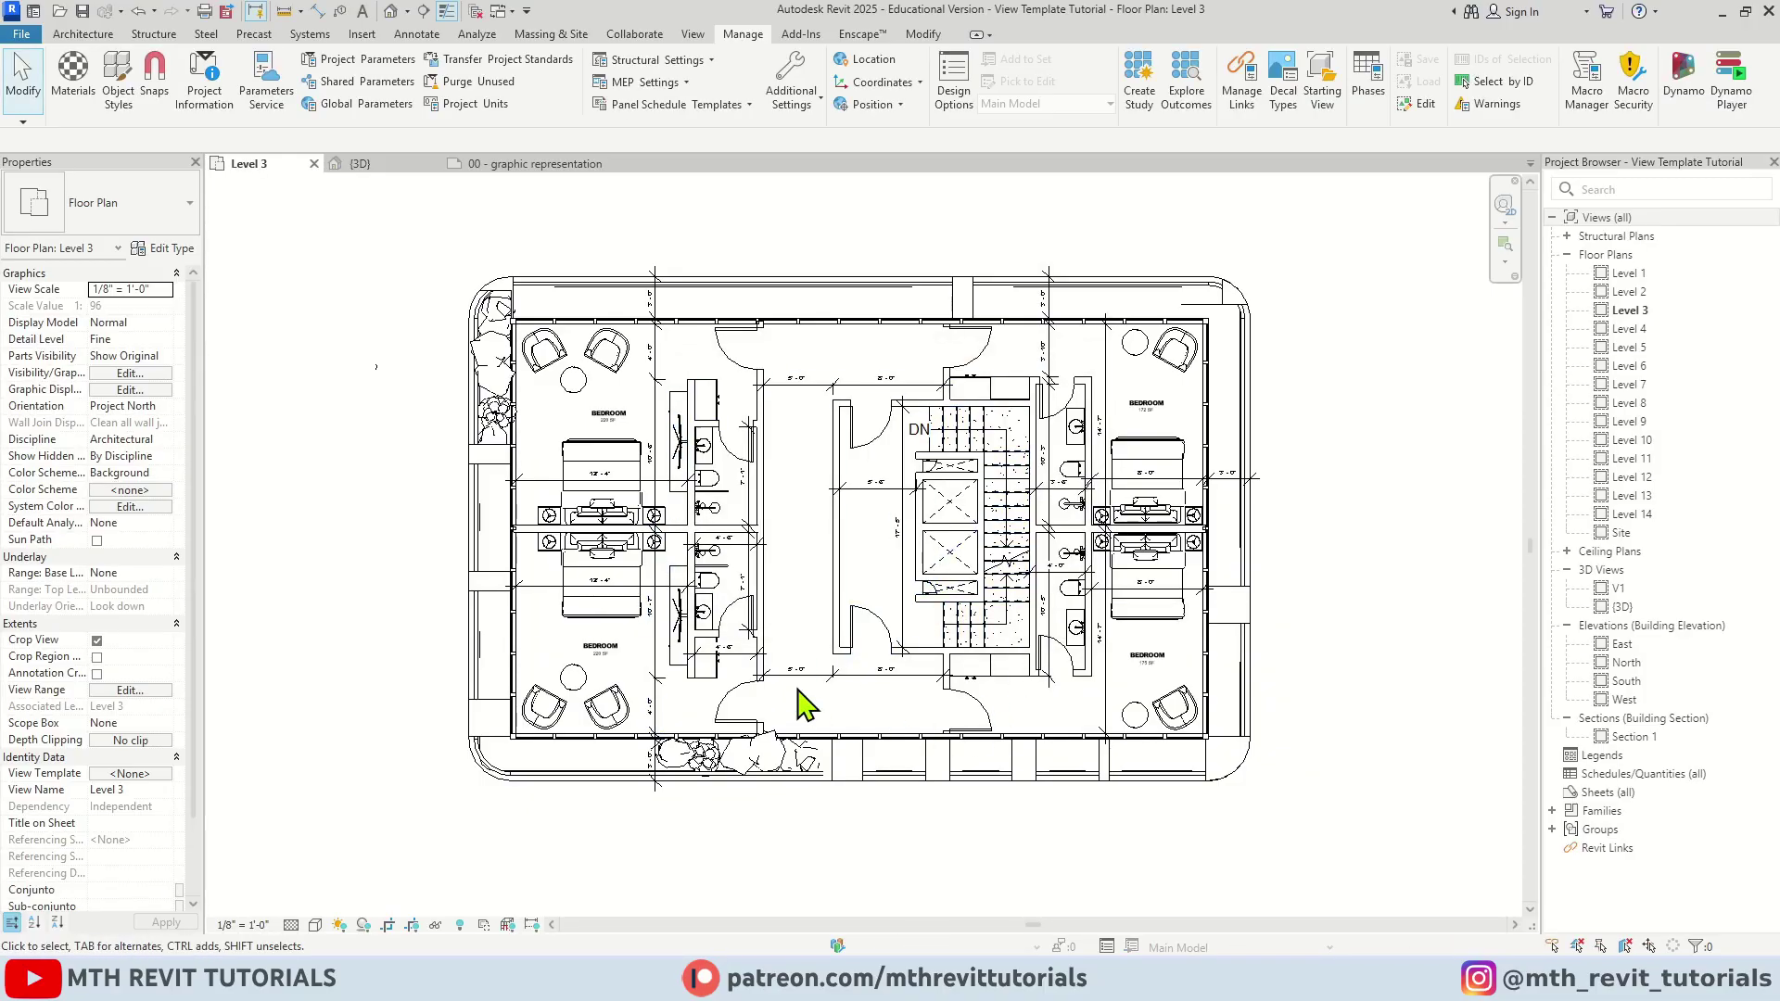
Preview BLKS-CNJ01-COB, BLKS-CNJ02-COB and BLKS-CNJ02-PLB templates on the Level 3 plan.
scroll(797, 640, down, 2)
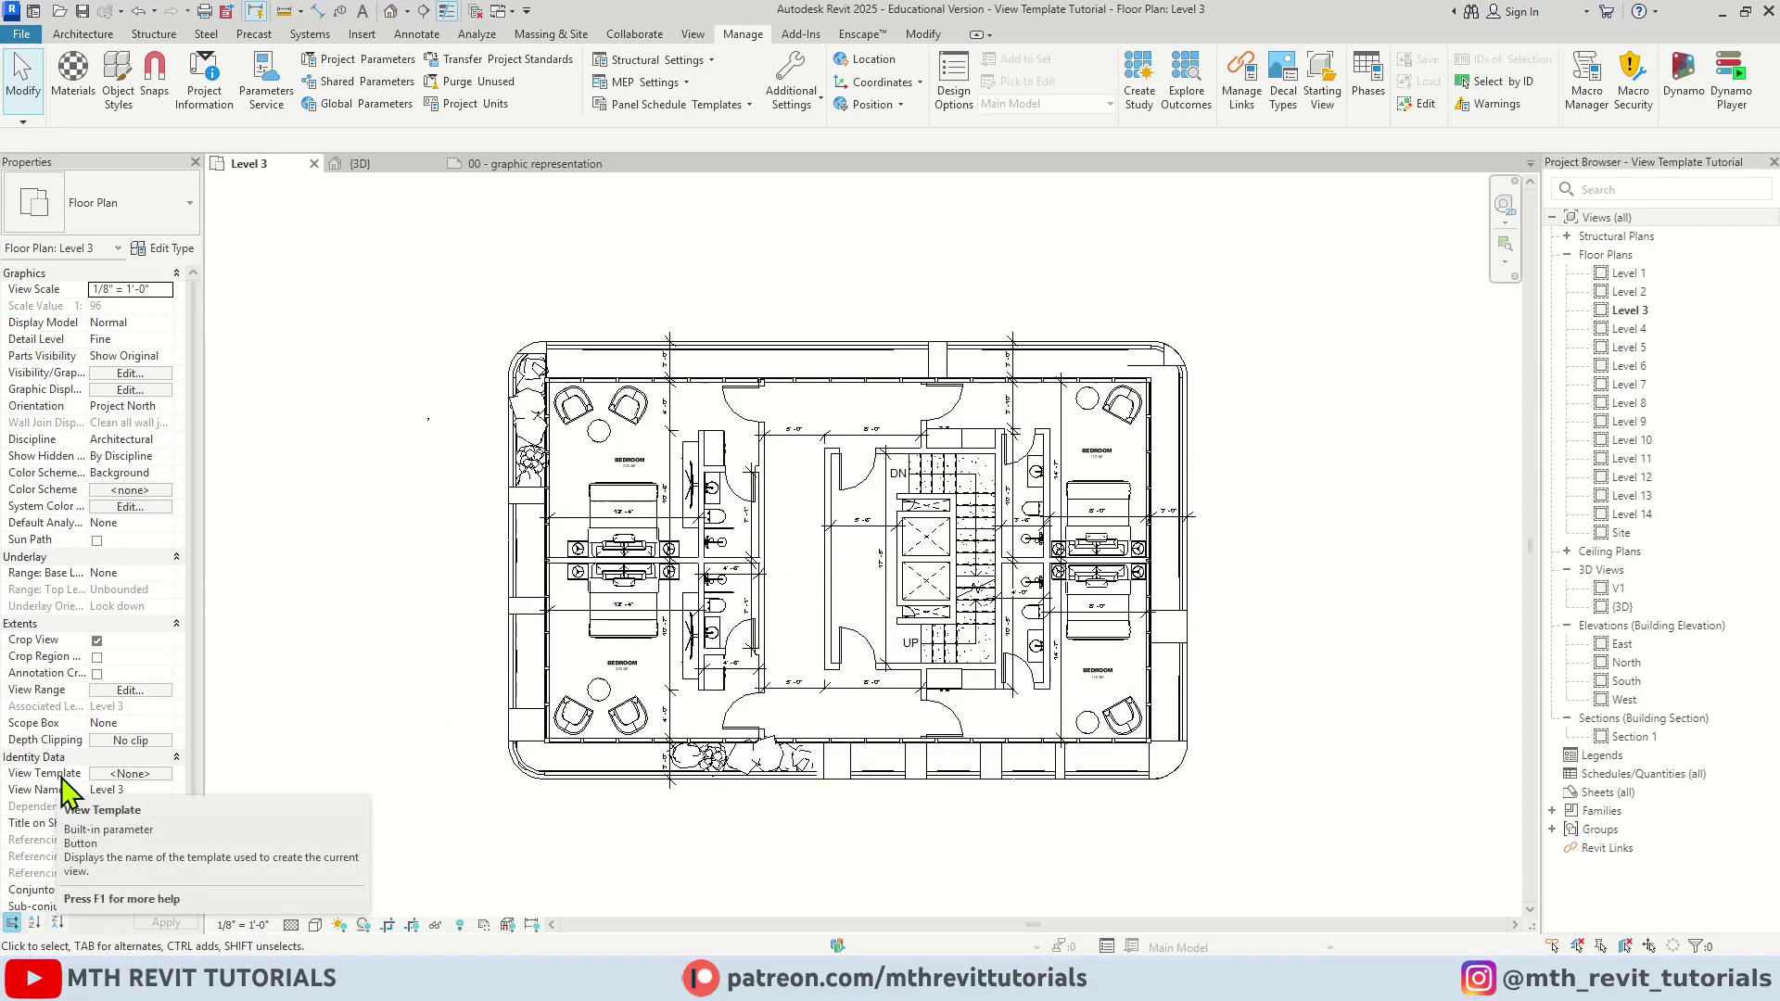
click(142, 778)
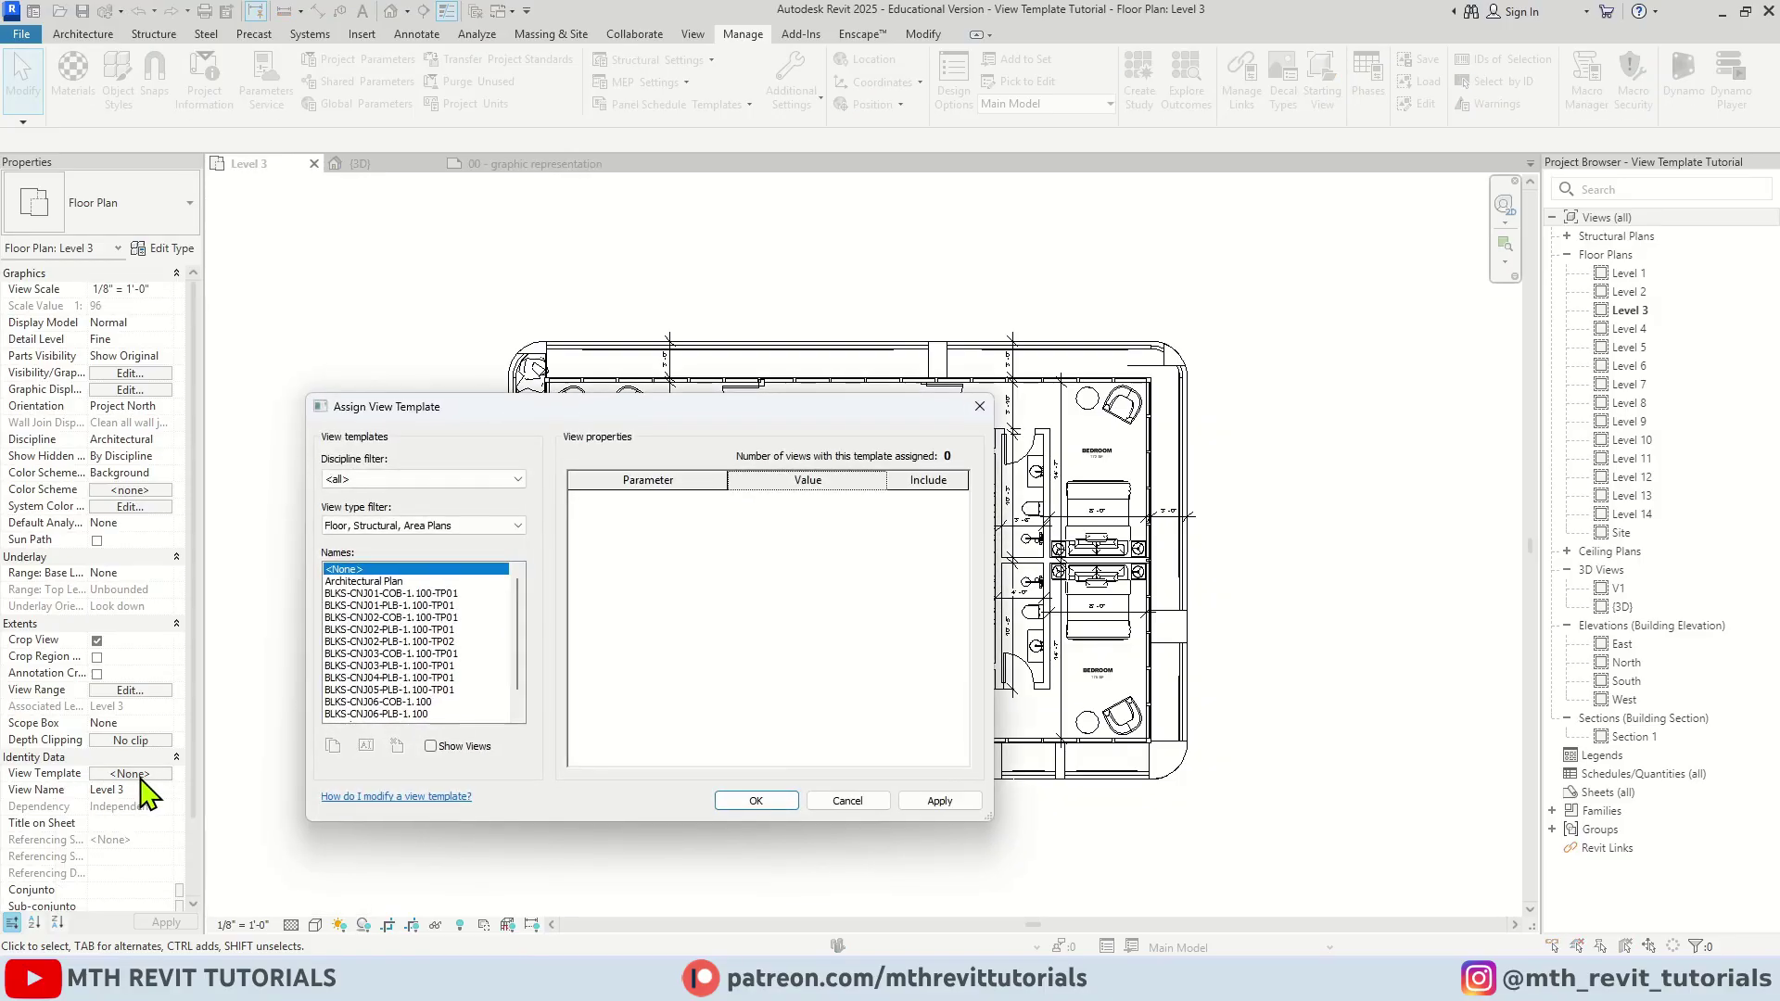
drag(574, 409, 792, 296)
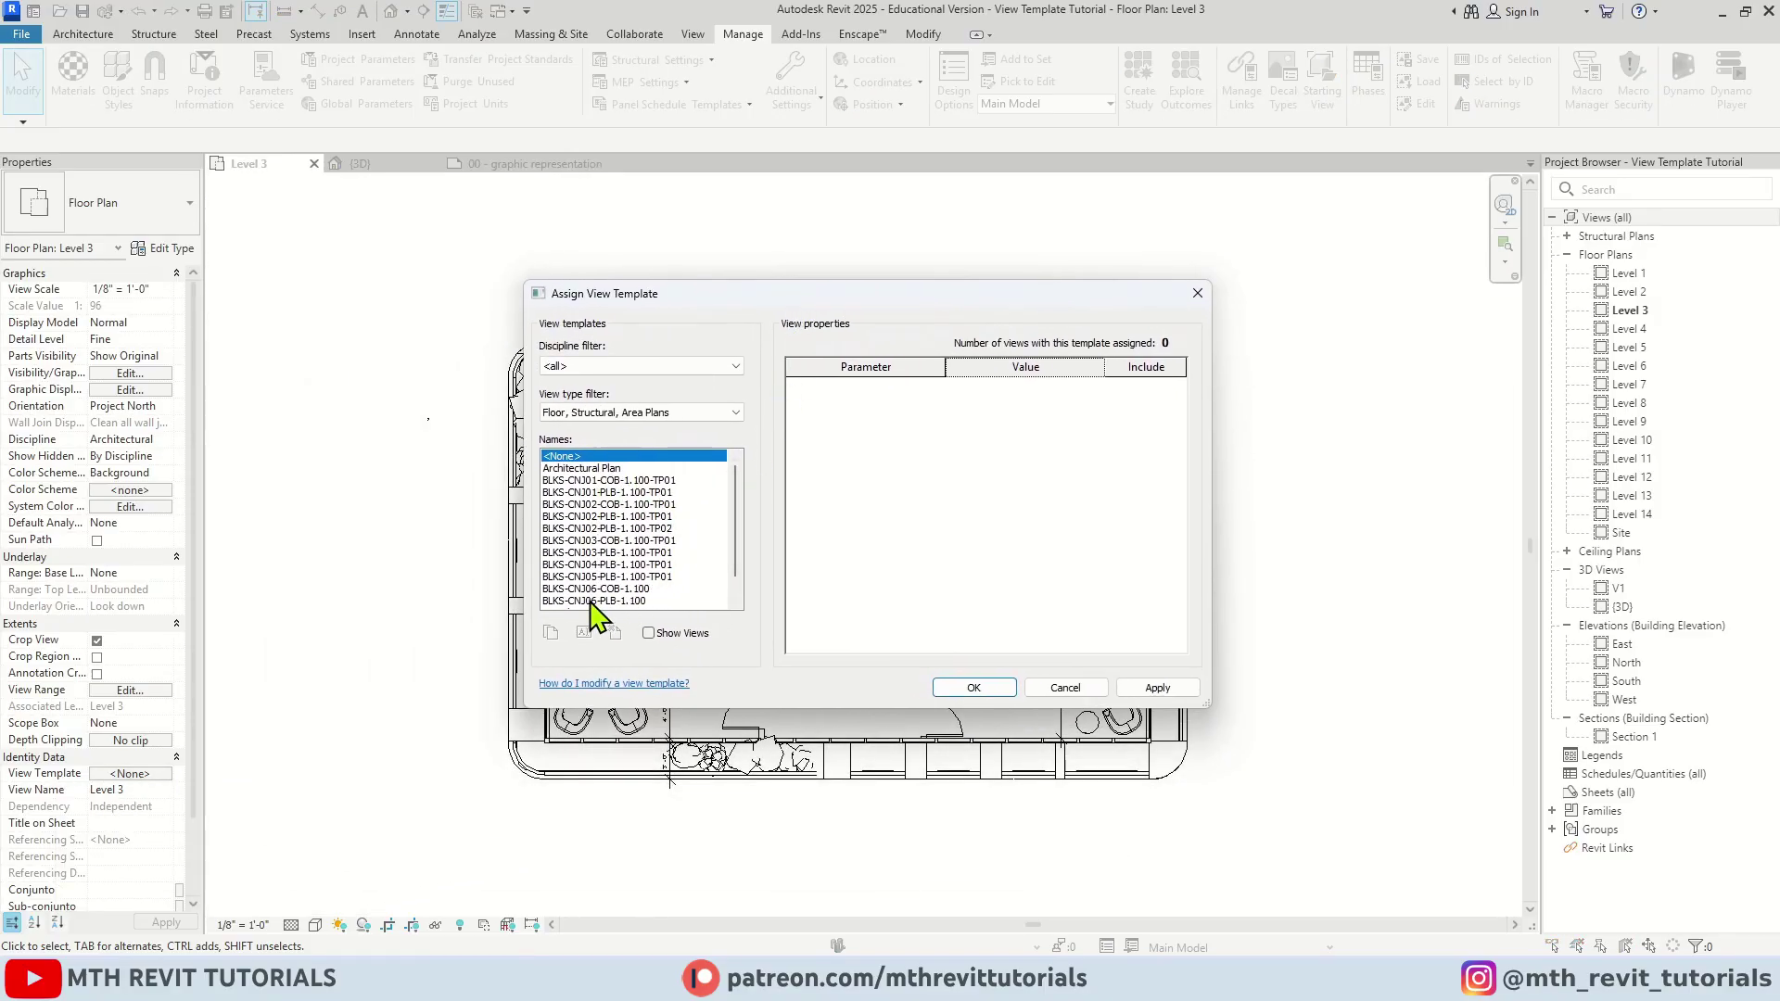
drag(591, 297, 1120, 340)
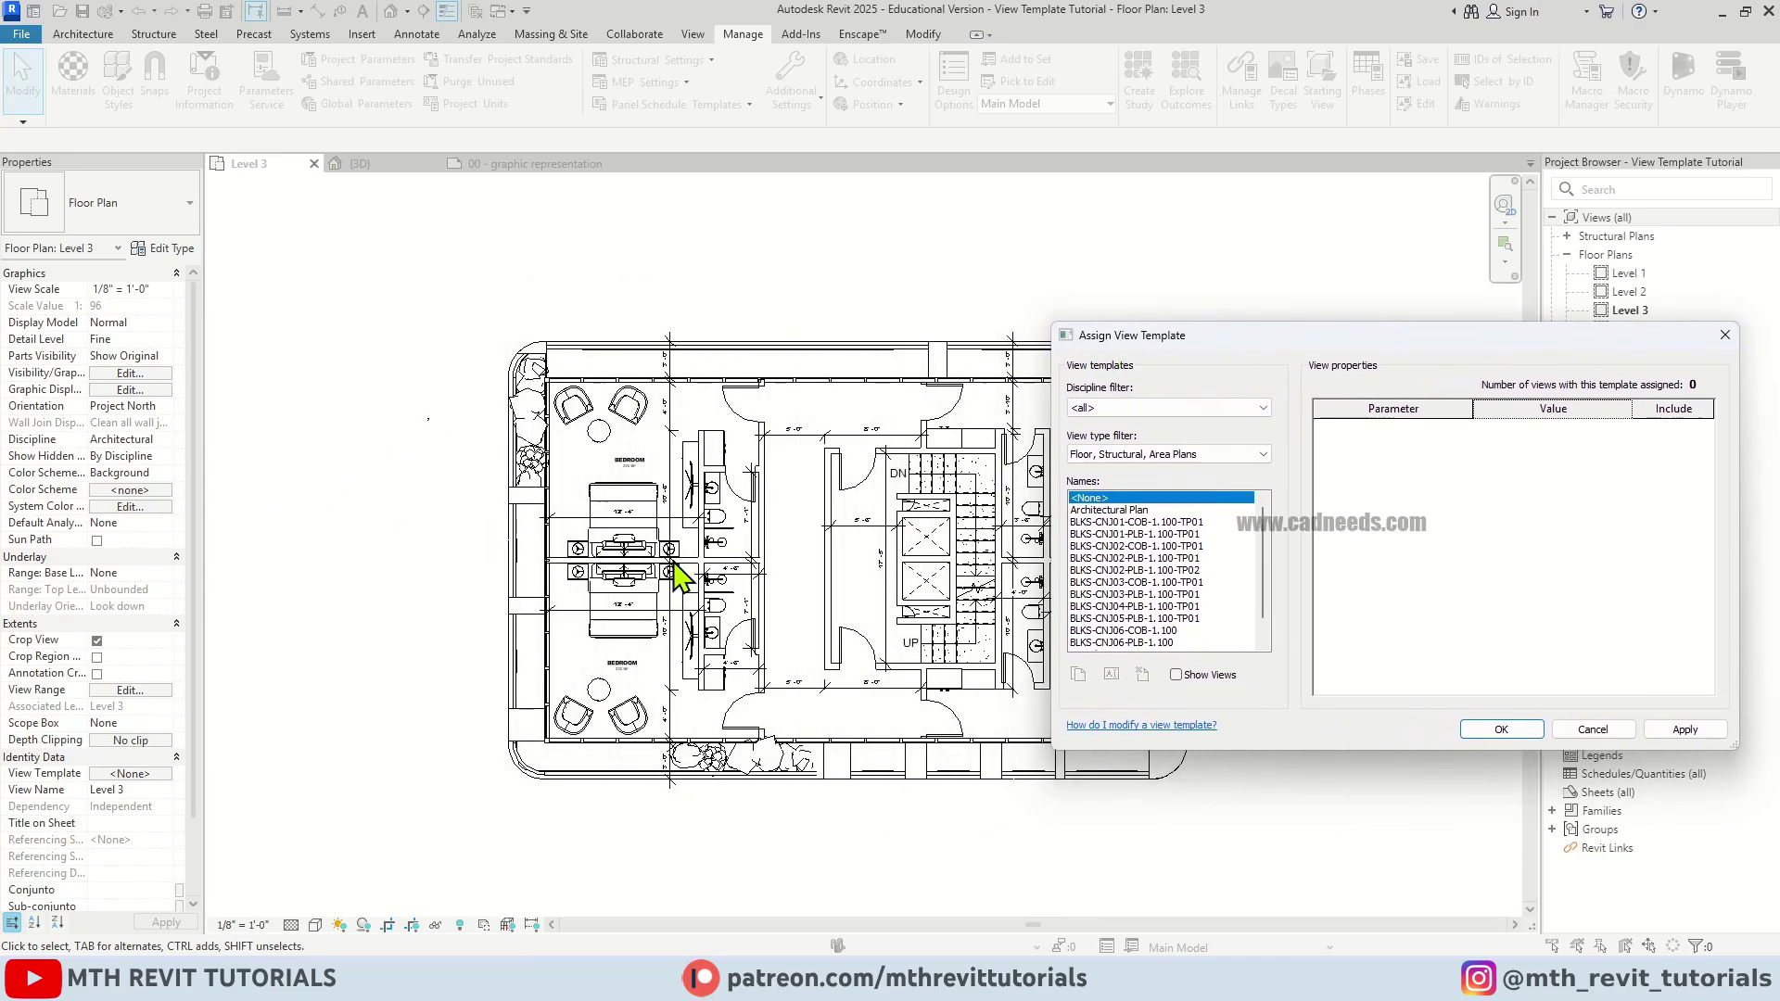
click(1180, 524)
click(1685, 729)
click(1182, 546)
click(1685, 729)
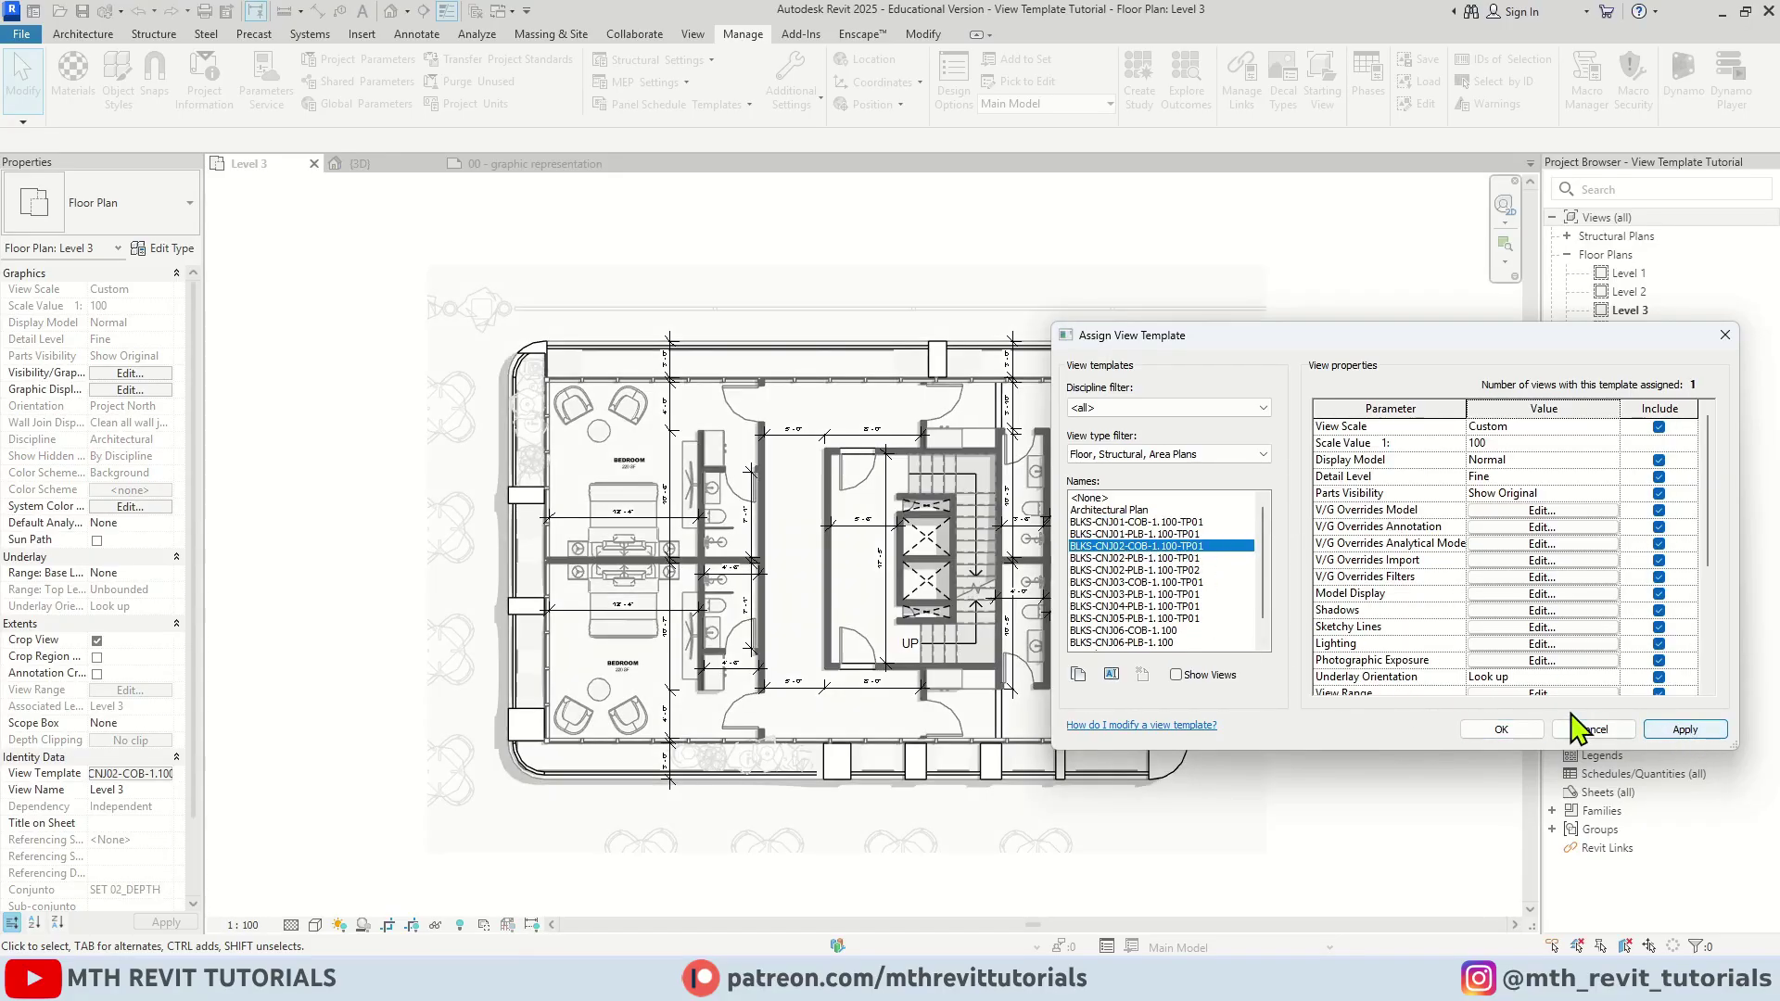
click(1201, 570)
click(1680, 730)
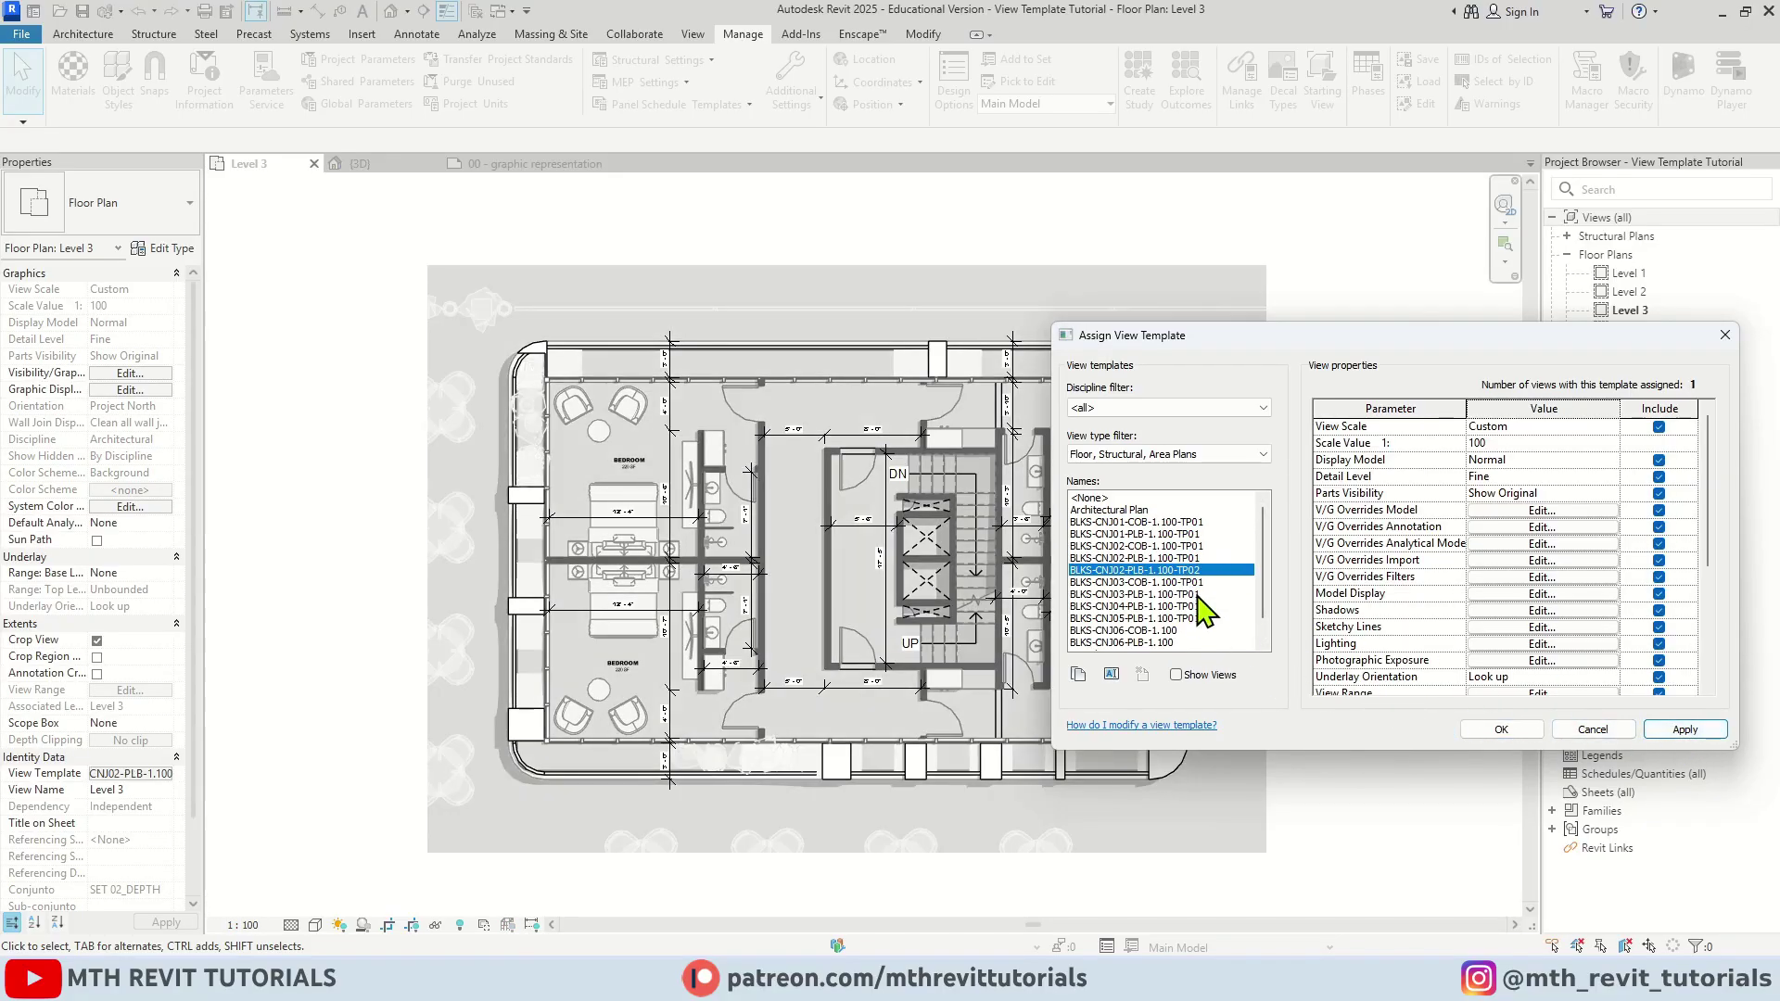
Preview BLKS-CNJ03-PLB and CNJ04-PLB, settling on the sketchy BLKS-CNJ05-PLB-1.100-TP01 template.
click(1200, 594)
click(1680, 729)
key(Down)
click(1685, 730)
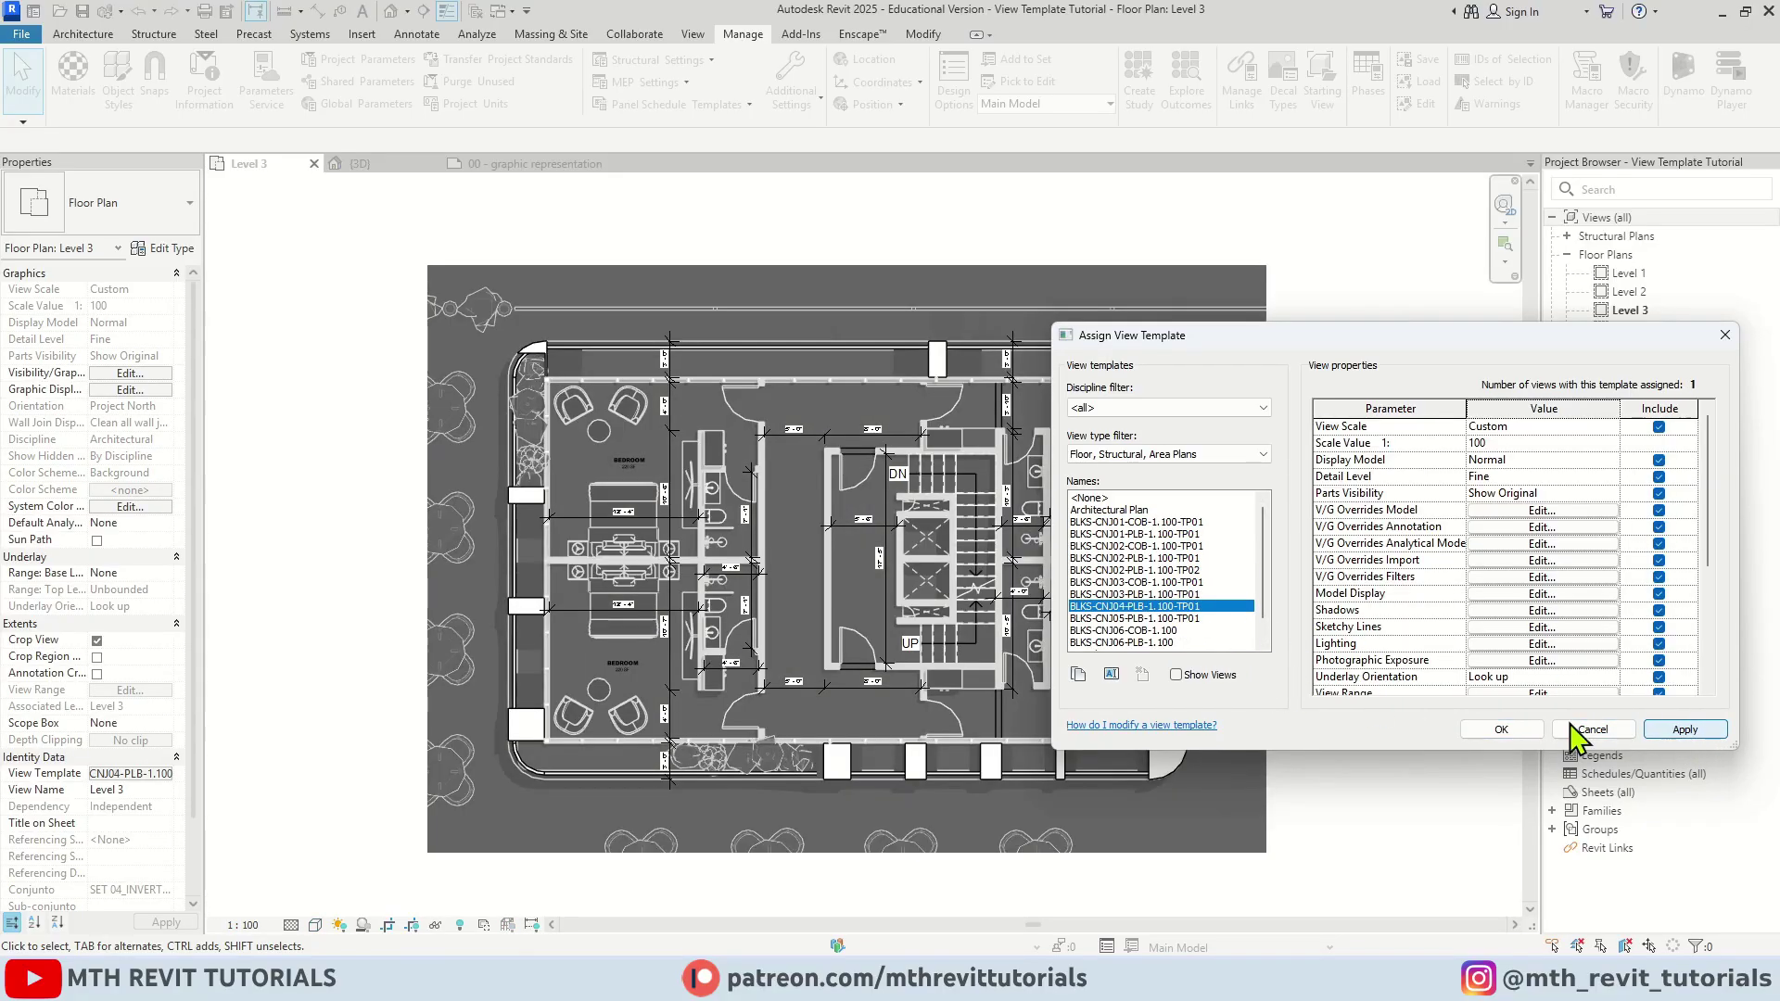
key(Down)
click(1685, 730)
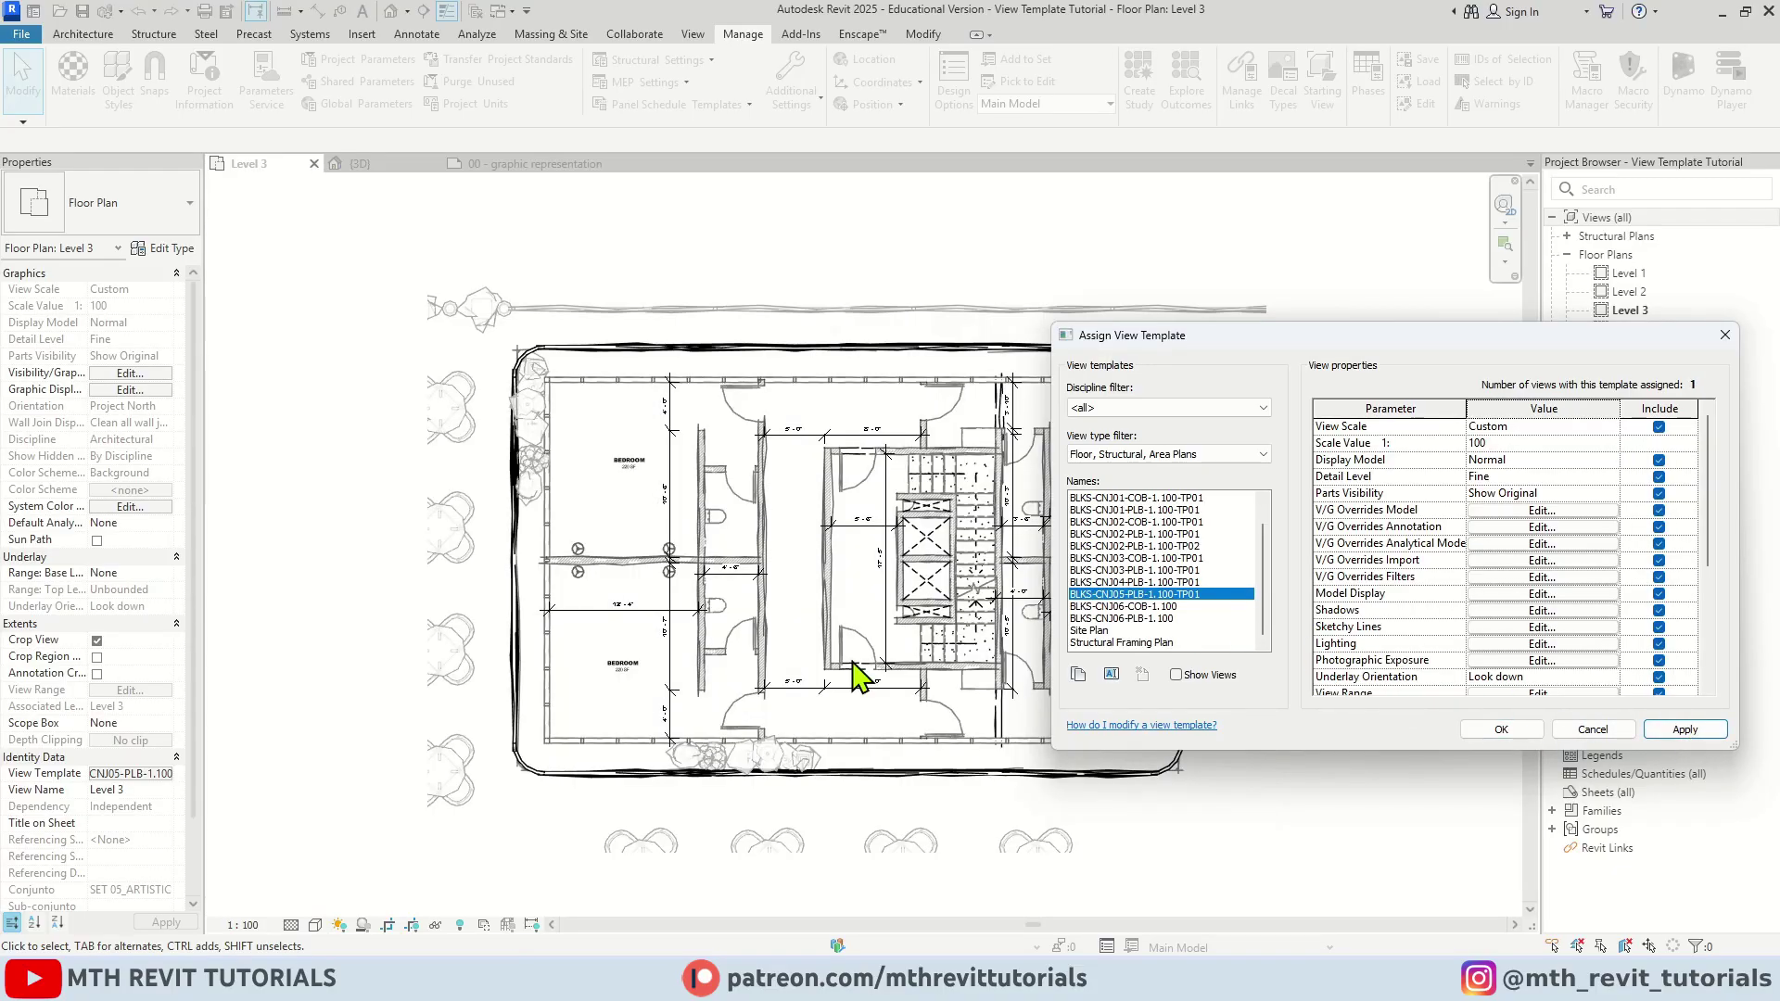
drag(1138, 357, 888, 334)
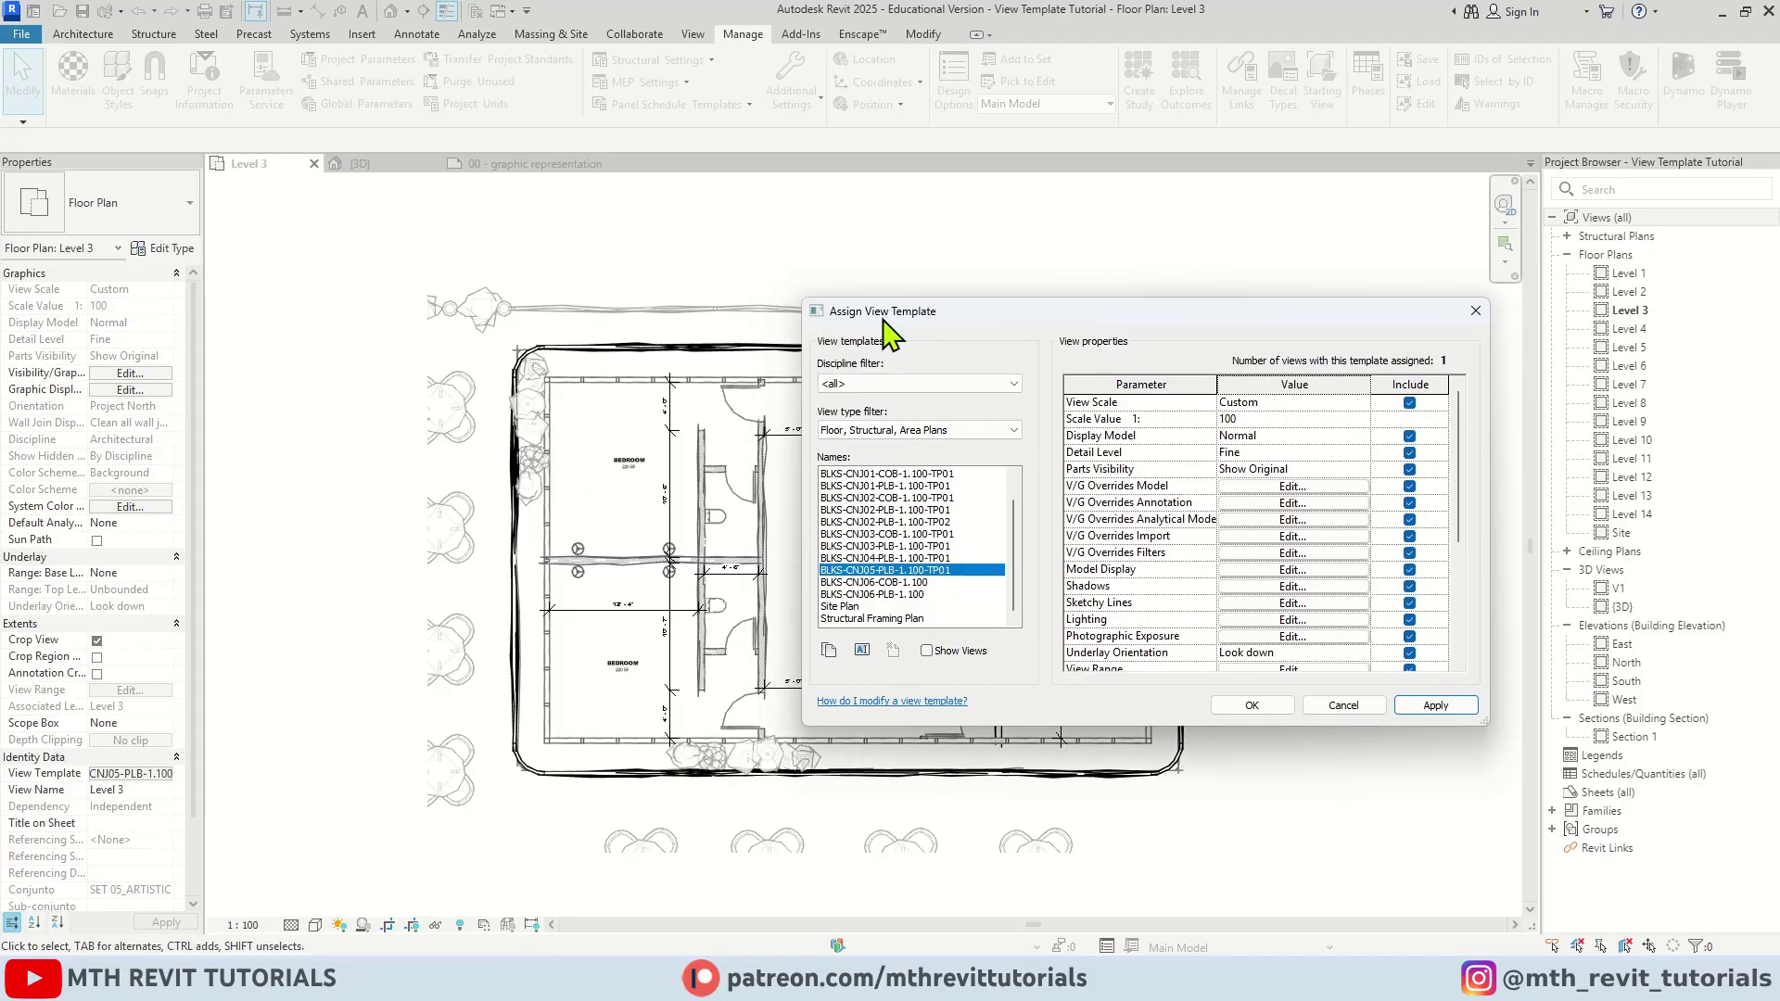
Rename BLKS-CNJ05-PLB-1.100-TP01 to BLKS-SKETCH and apply it to Level 3.
click(860, 651)
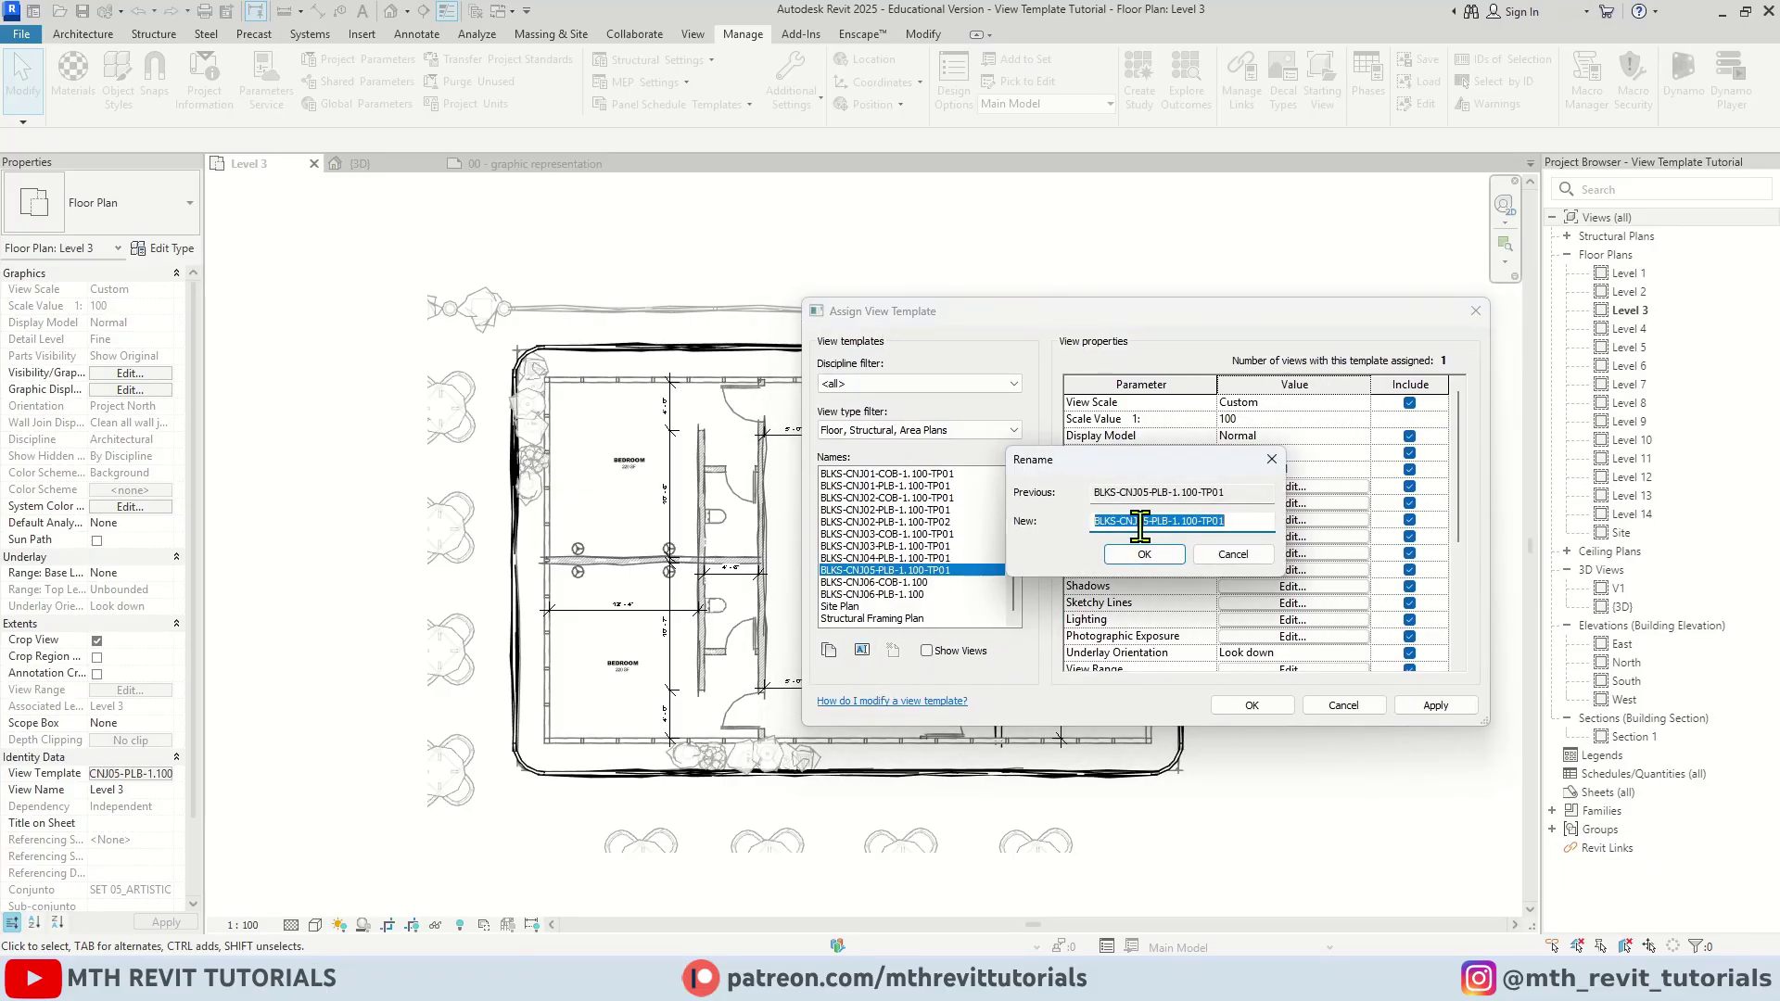
text(BLKS-SKETCH)
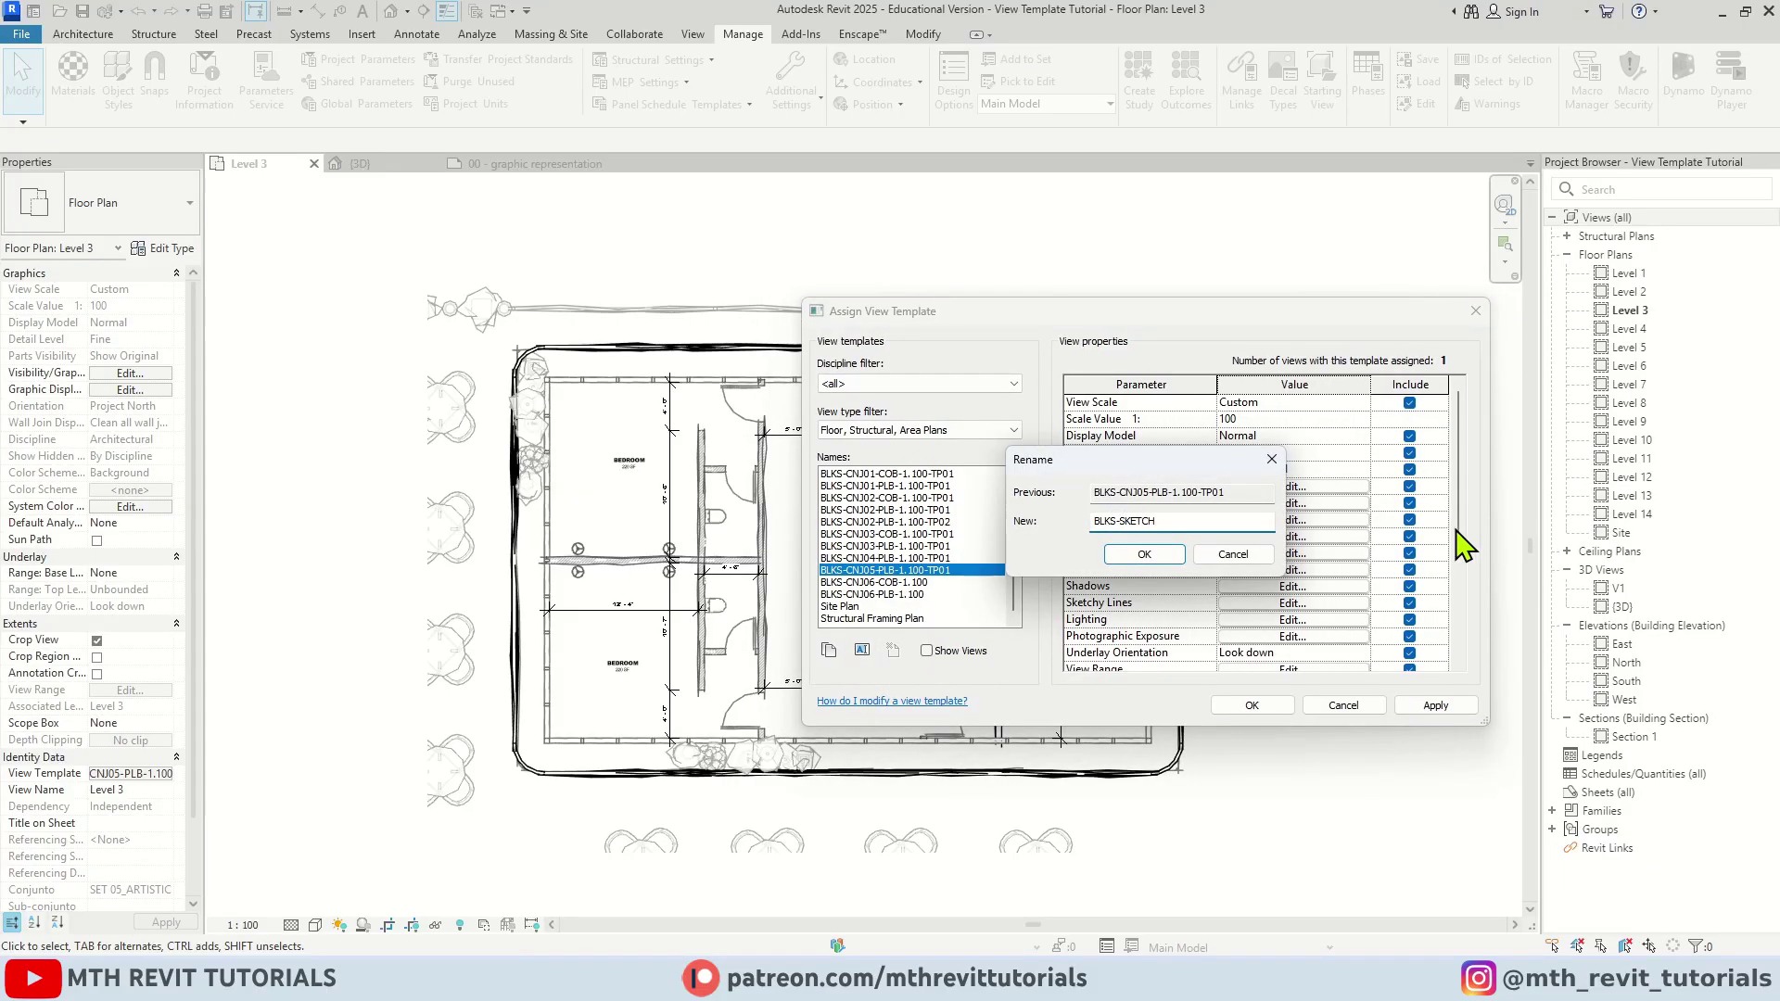
click(1145, 555)
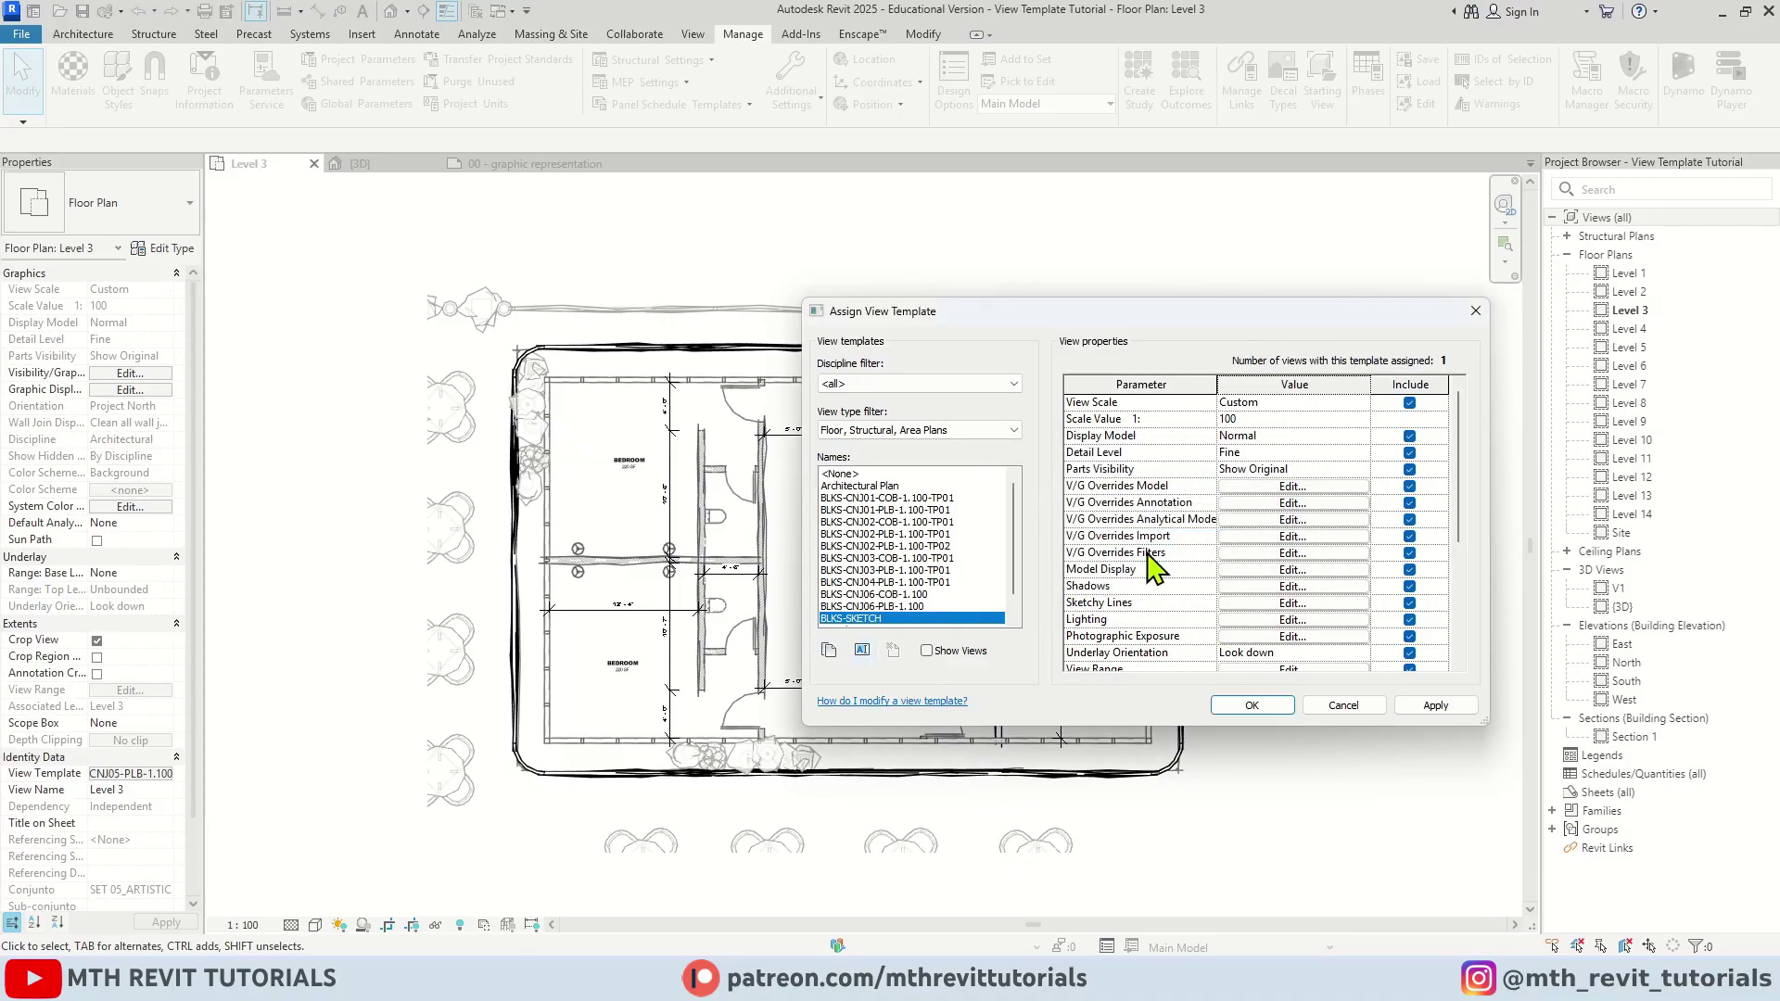
click(1251, 706)
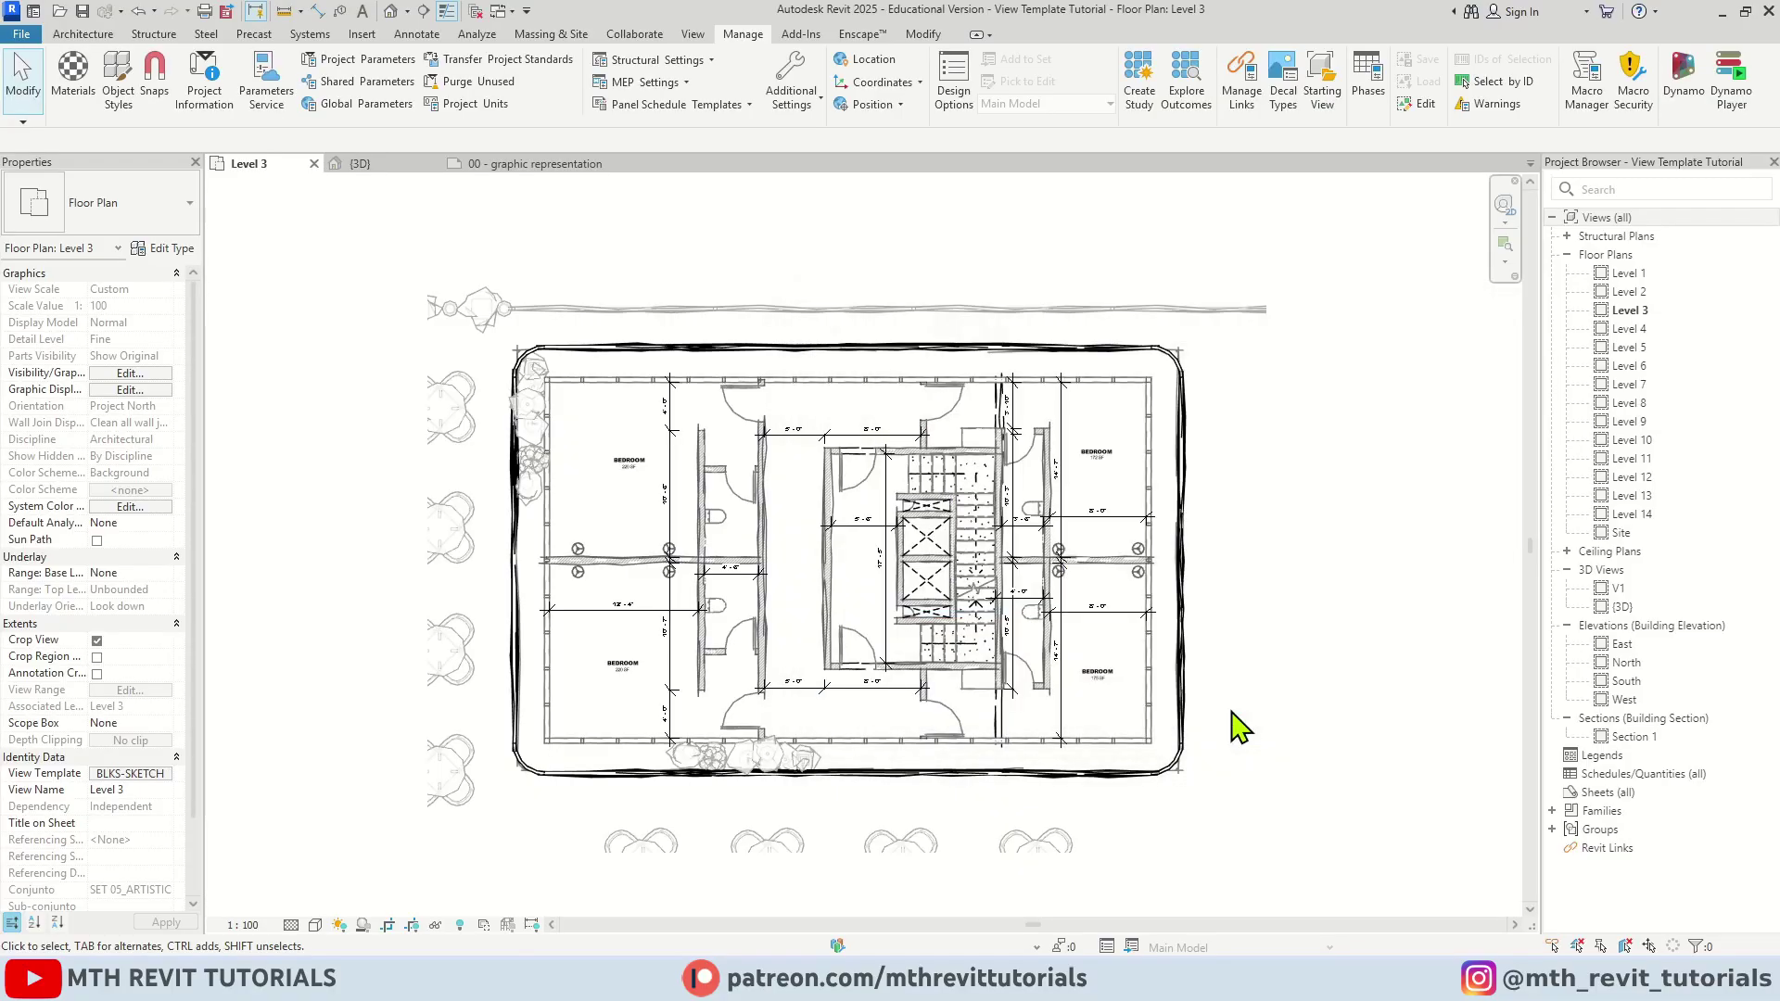
Open the Section 1 view from the Project Browser.
scroll(990, 567, up, 2)
scroll(844, 538, up, 1)
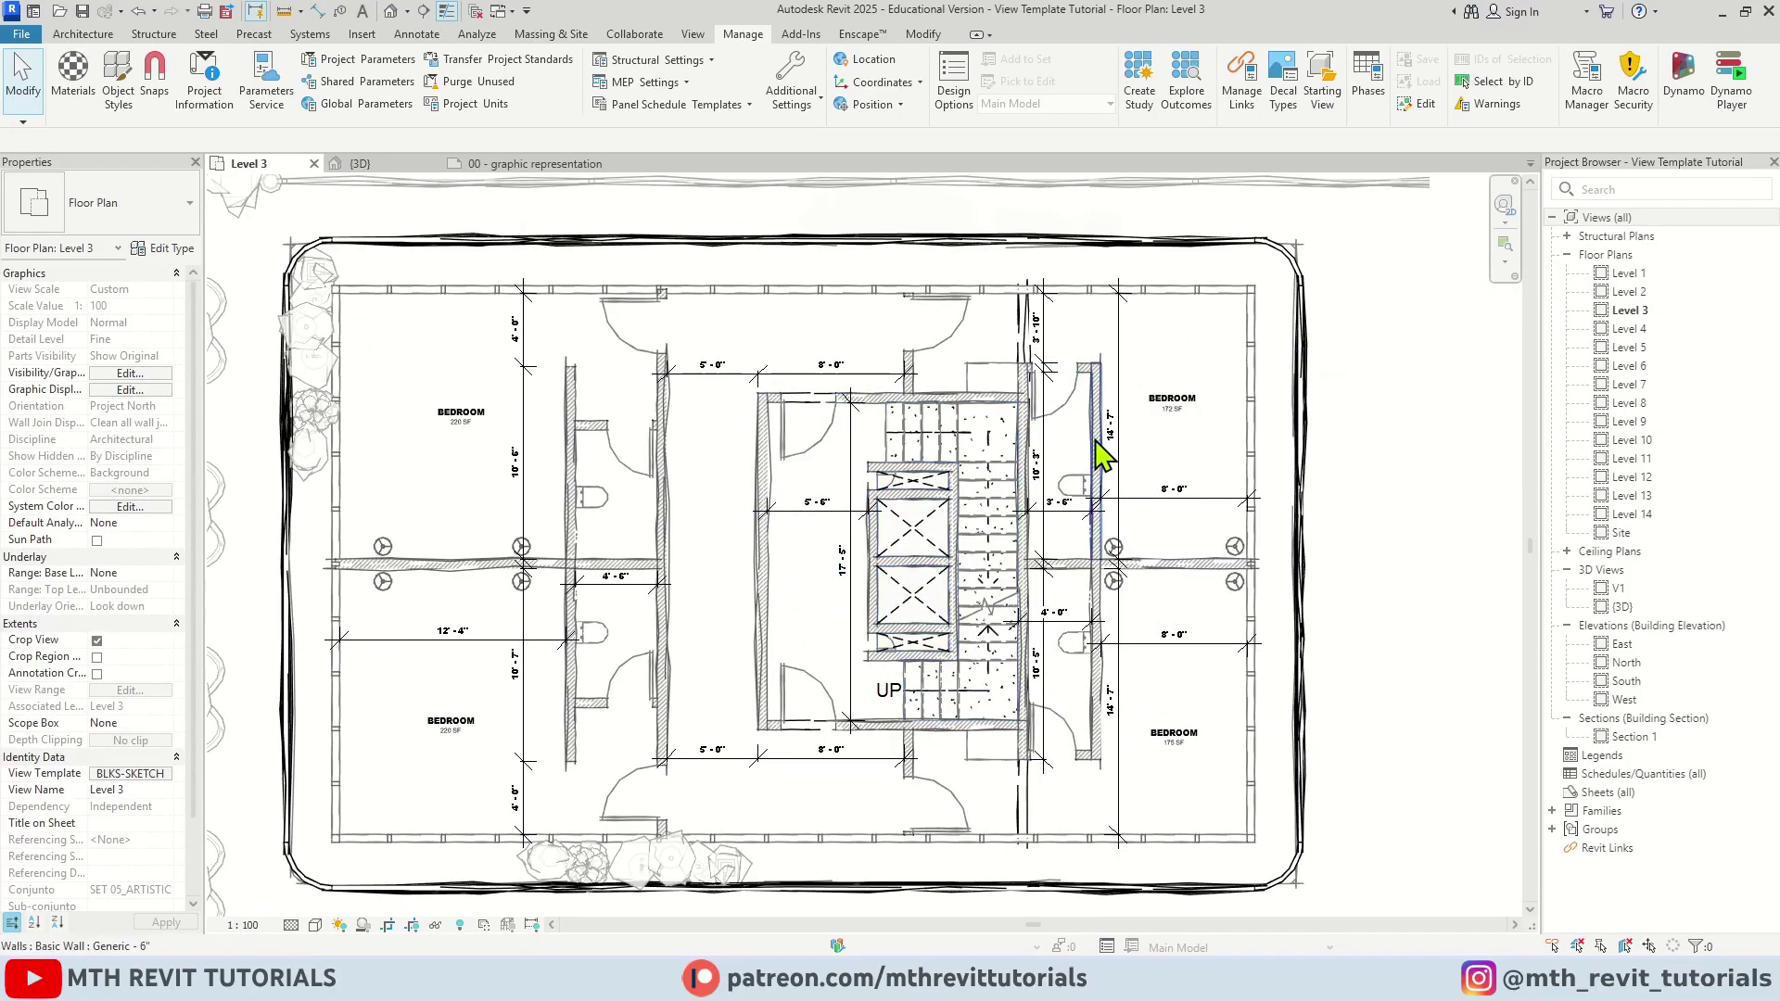
scroll(820, 408, down, 1)
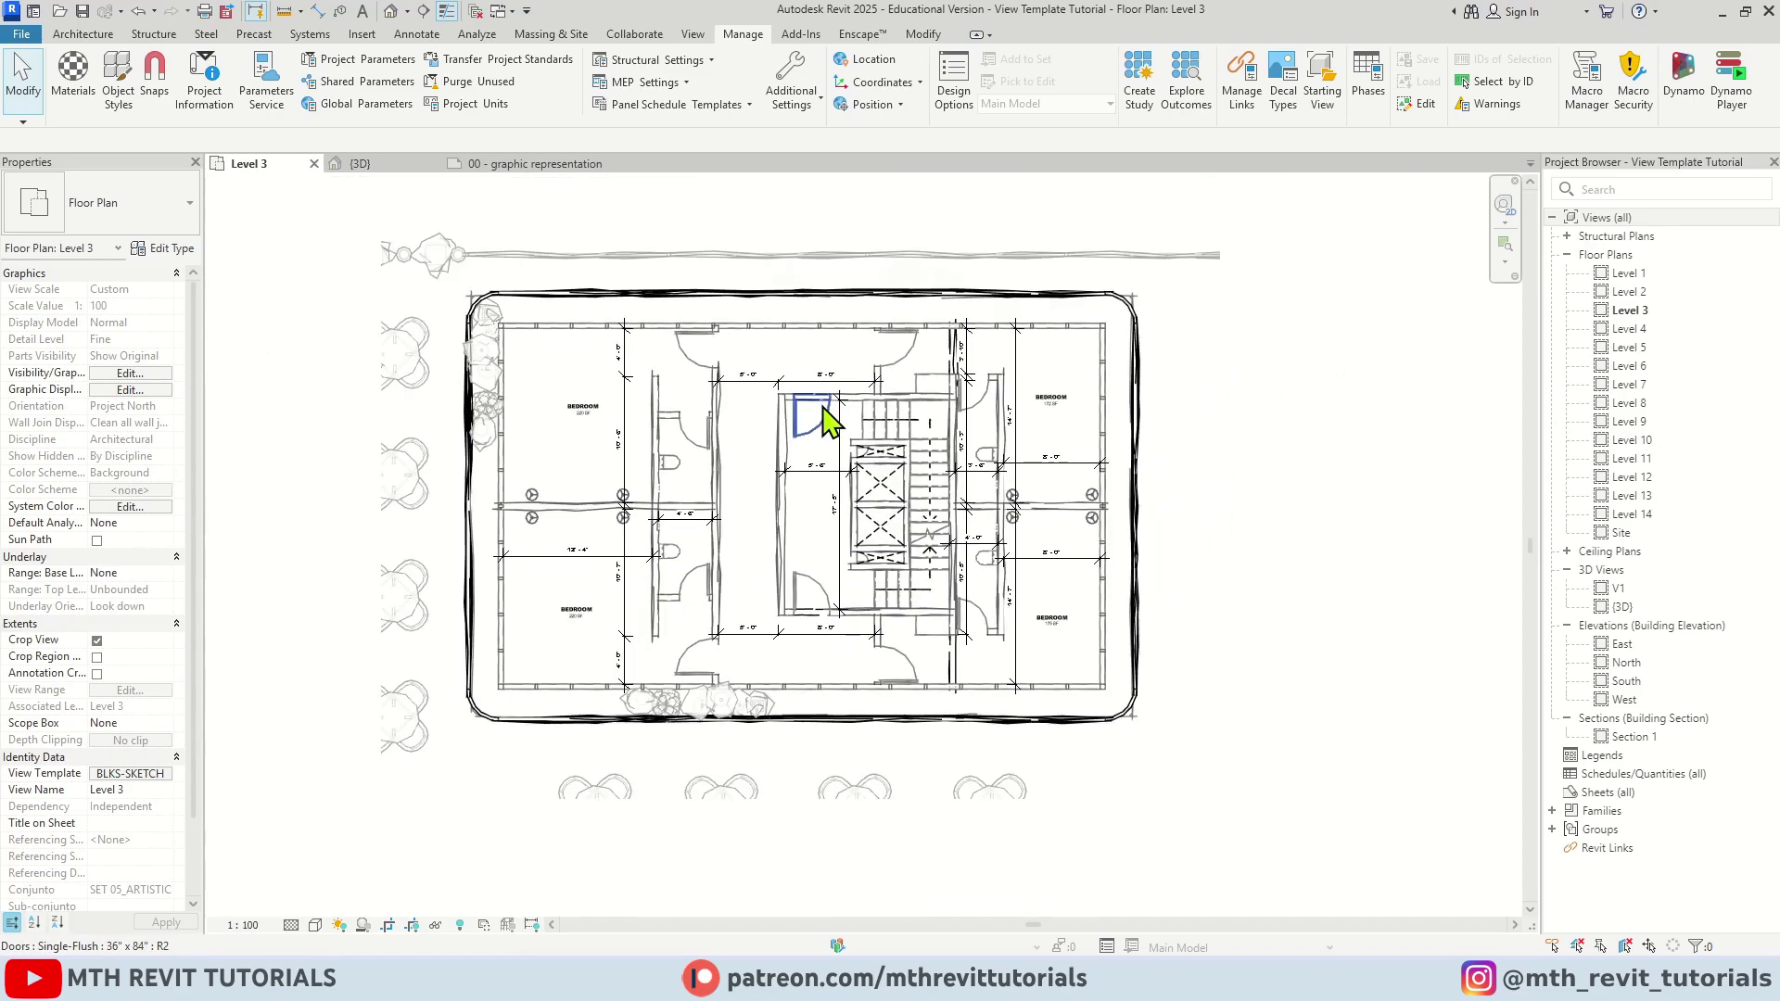
scroll(814, 459, down, 2)
scroll(815, 426, up, 1)
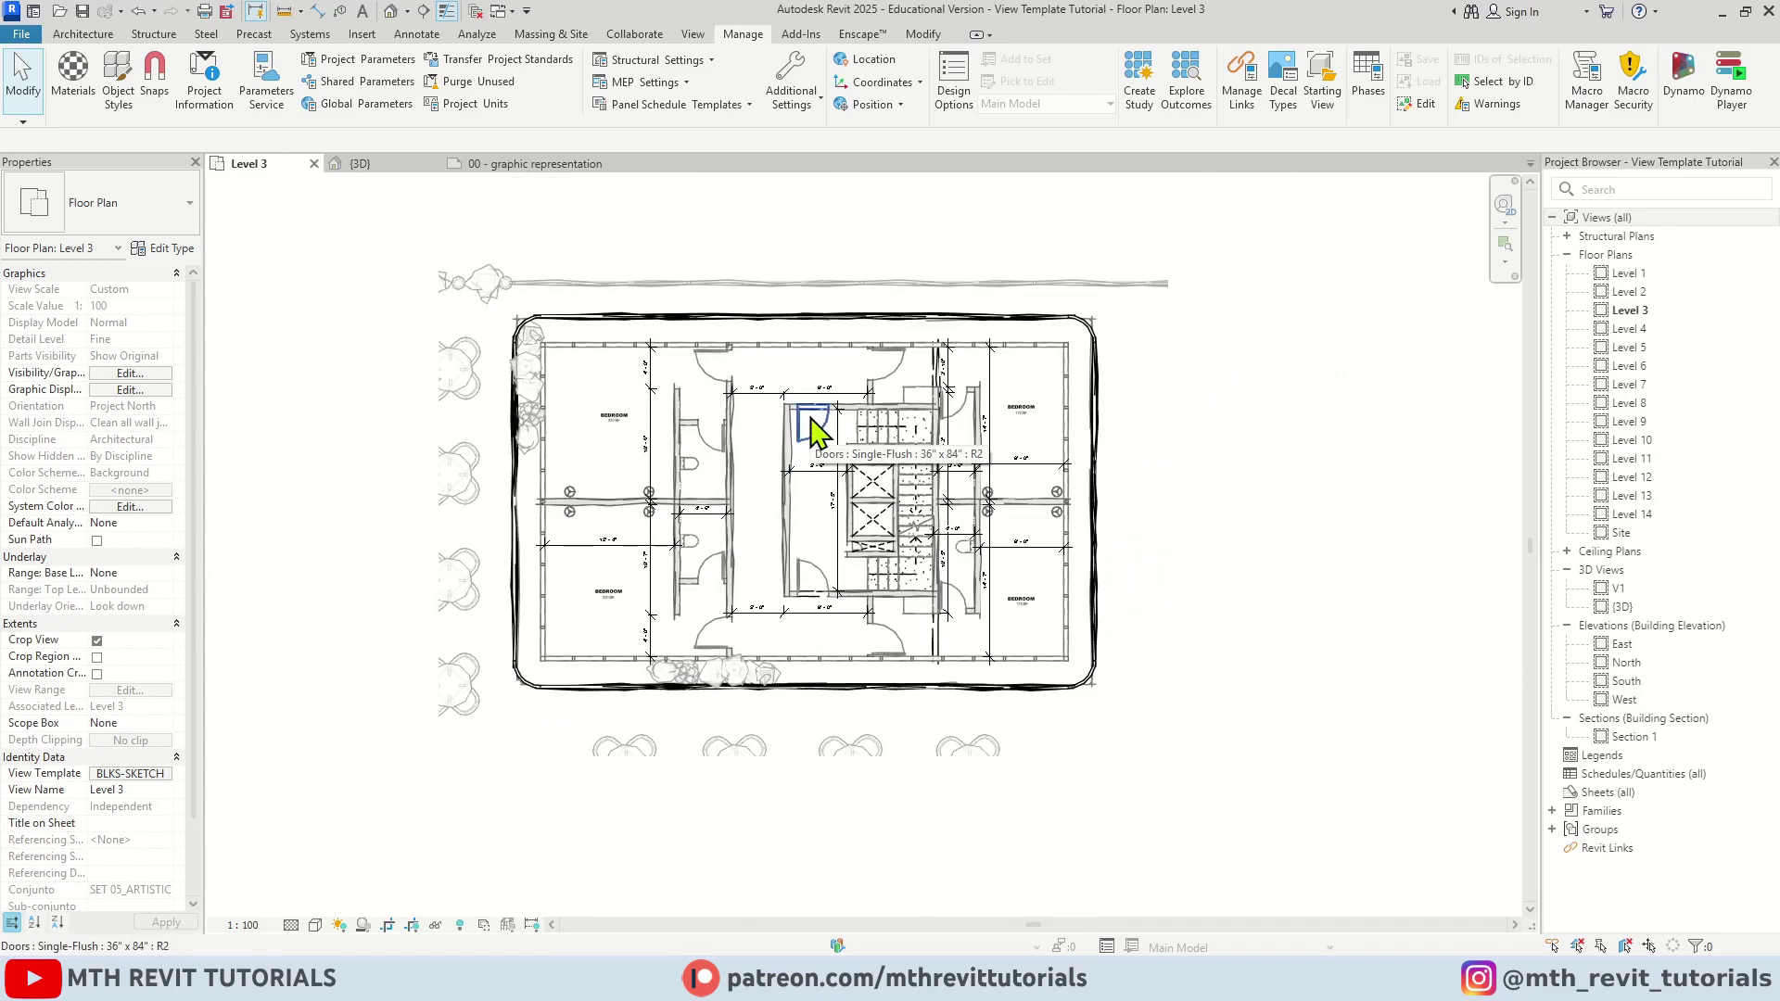
double_click(1630, 739)
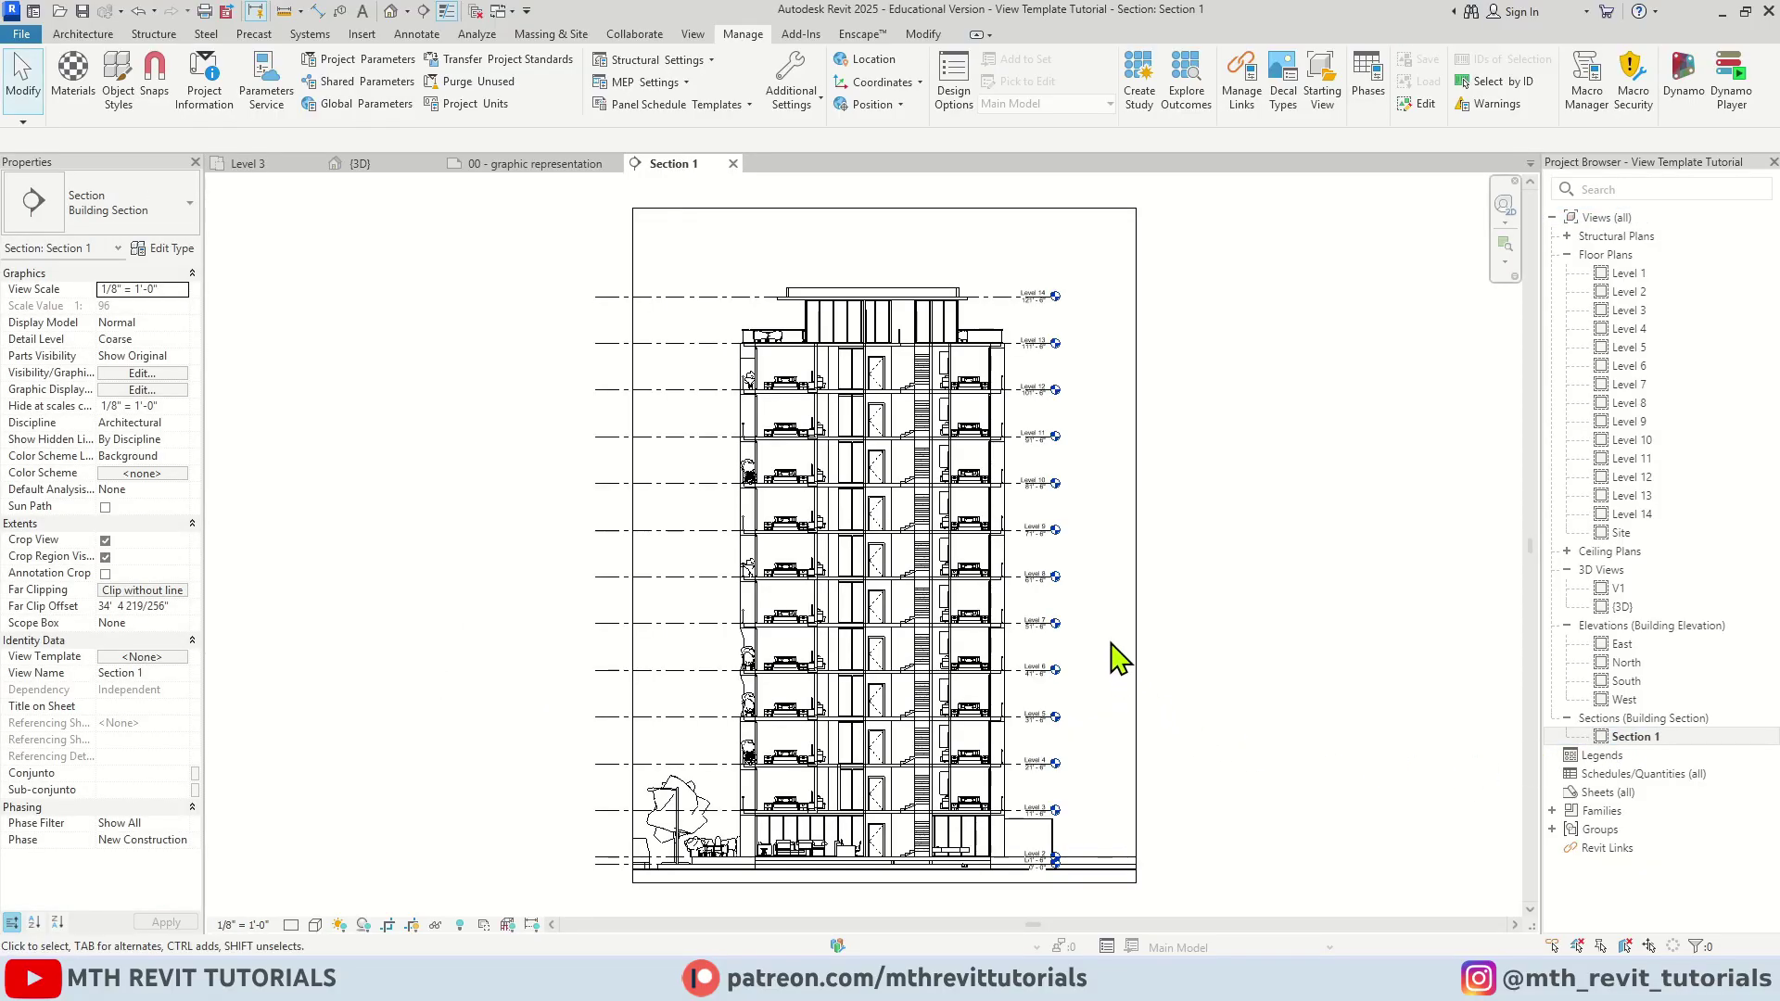
Preview BLKS-BASE_CAPA-1.75, then assign BLKS-CNJ05-ELV-1.100 as Section 1's view template.
click(144, 658)
drag(904, 324, 1173, 300)
click(1205, 498)
click(1704, 682)
scroll(1243, 557, down, 2)
click(1206, 590)
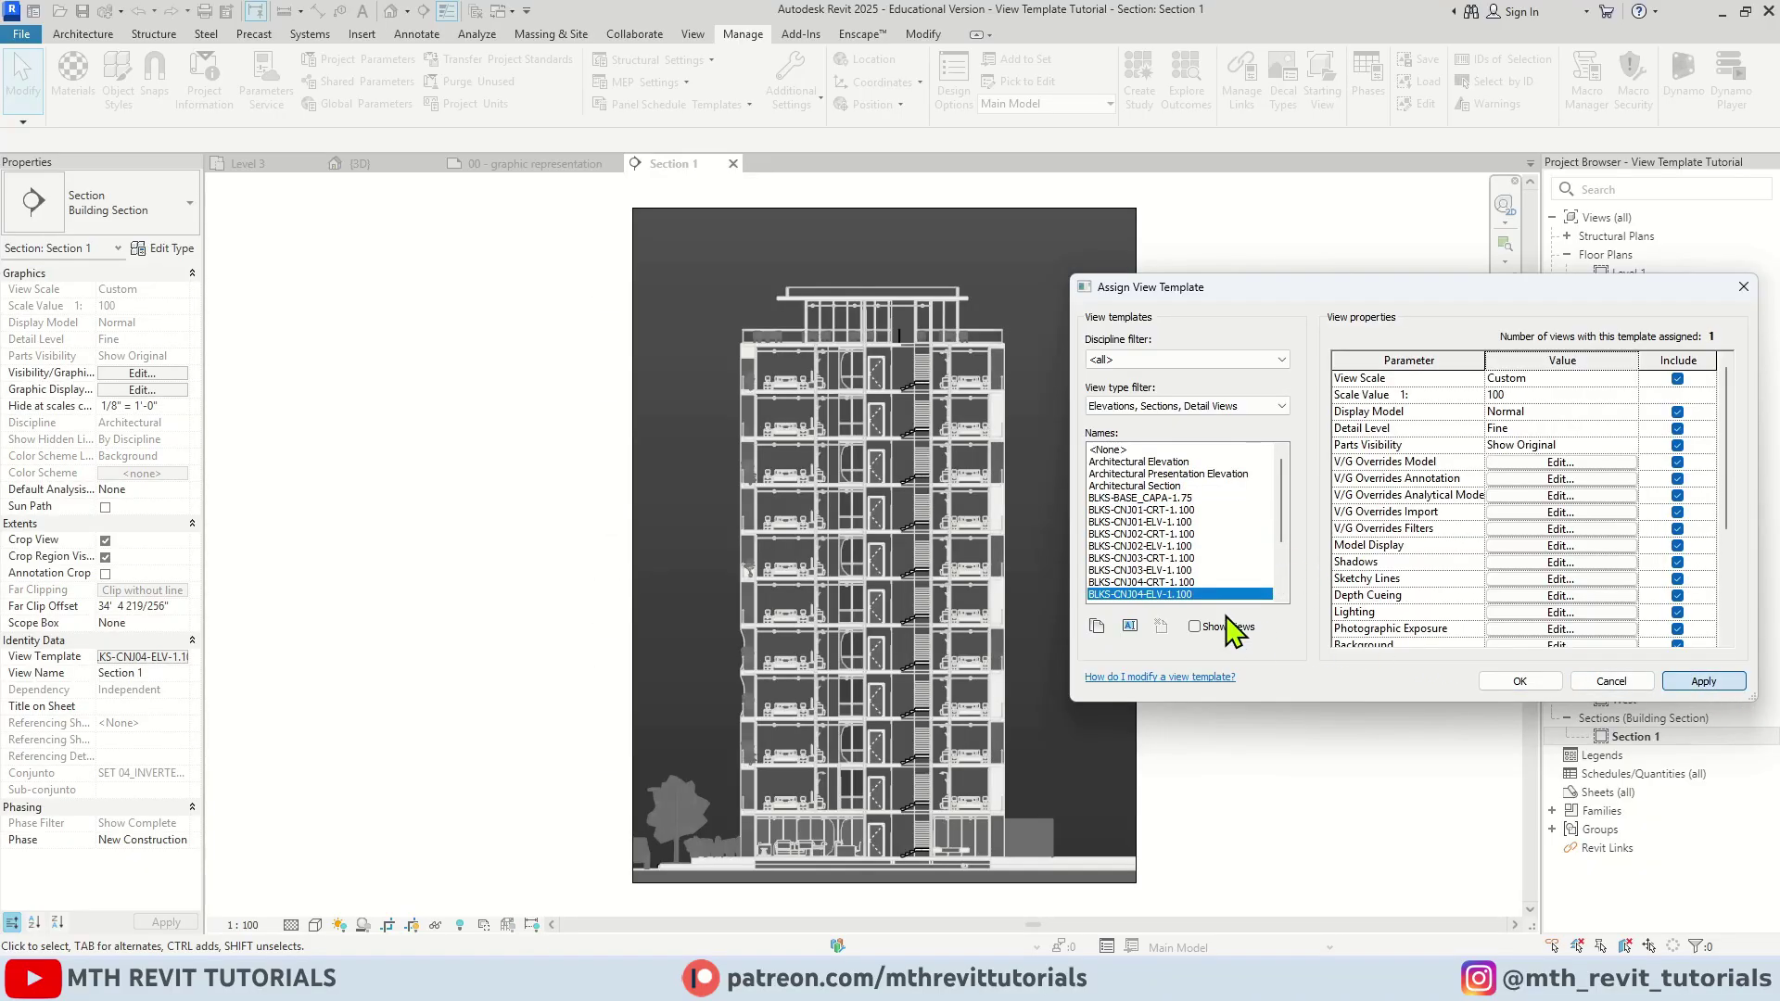
click(1186, 535)
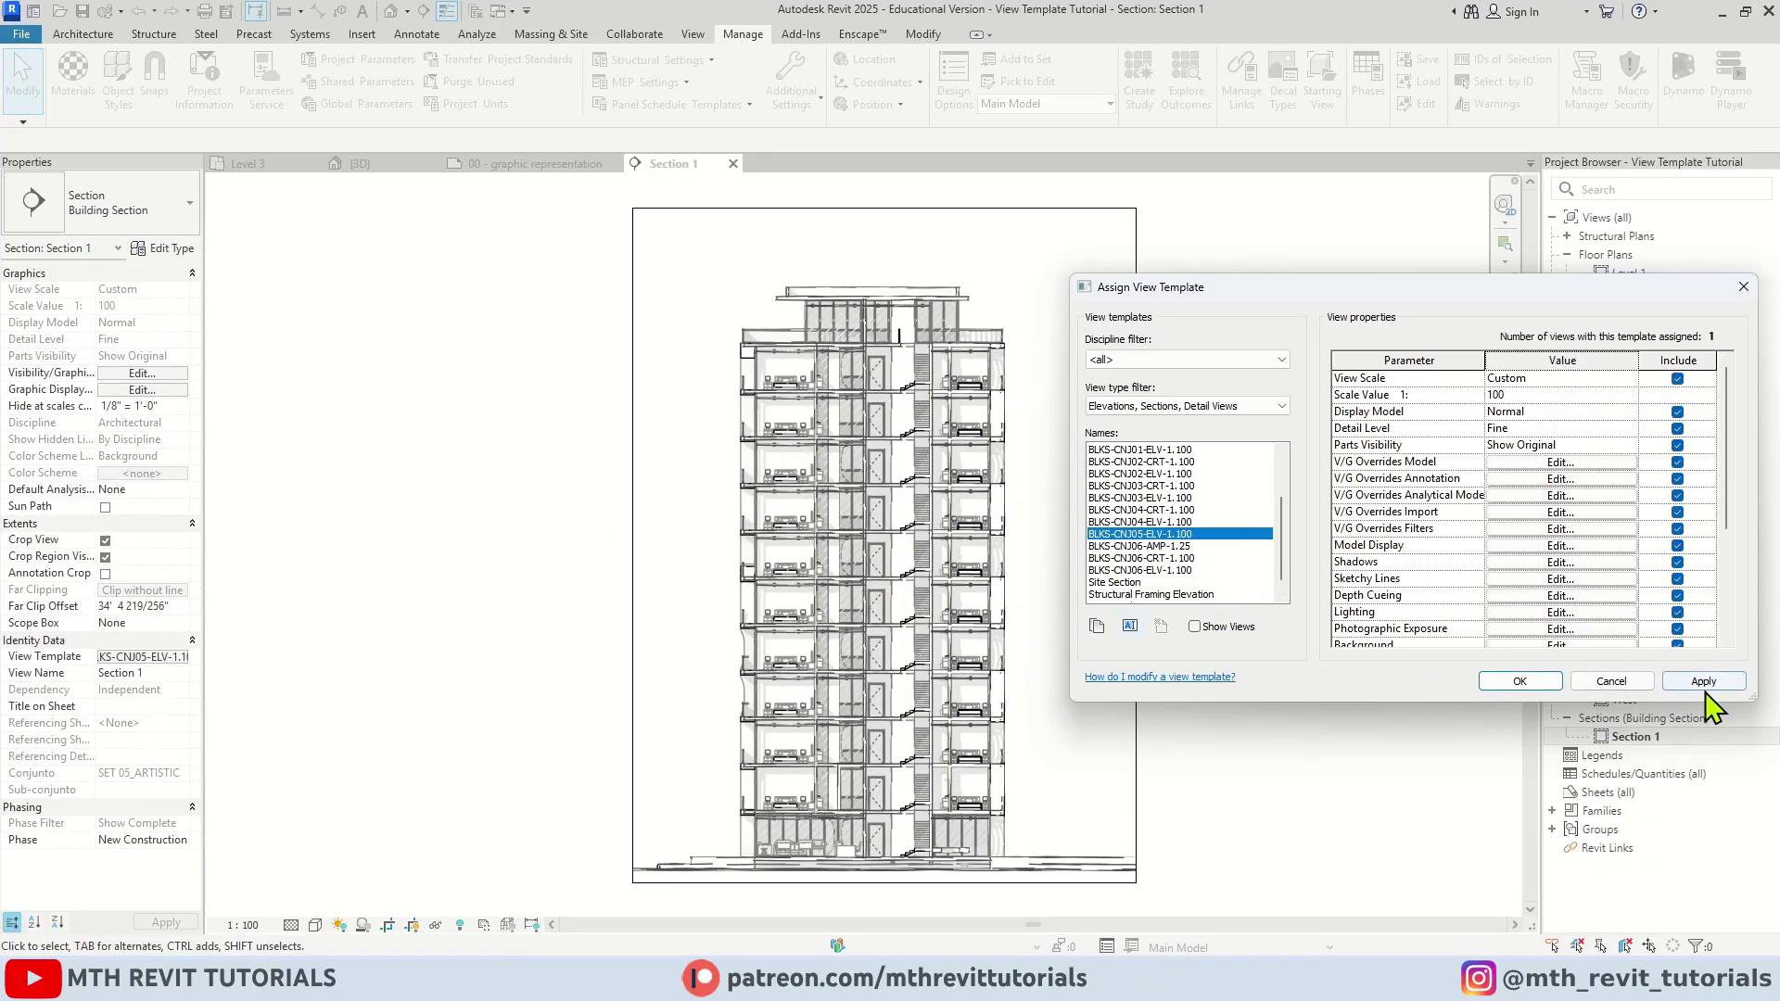
click(1521, 683)
scroll(1034, 584, up, 3)
scroll(1076, 723, down, 3)
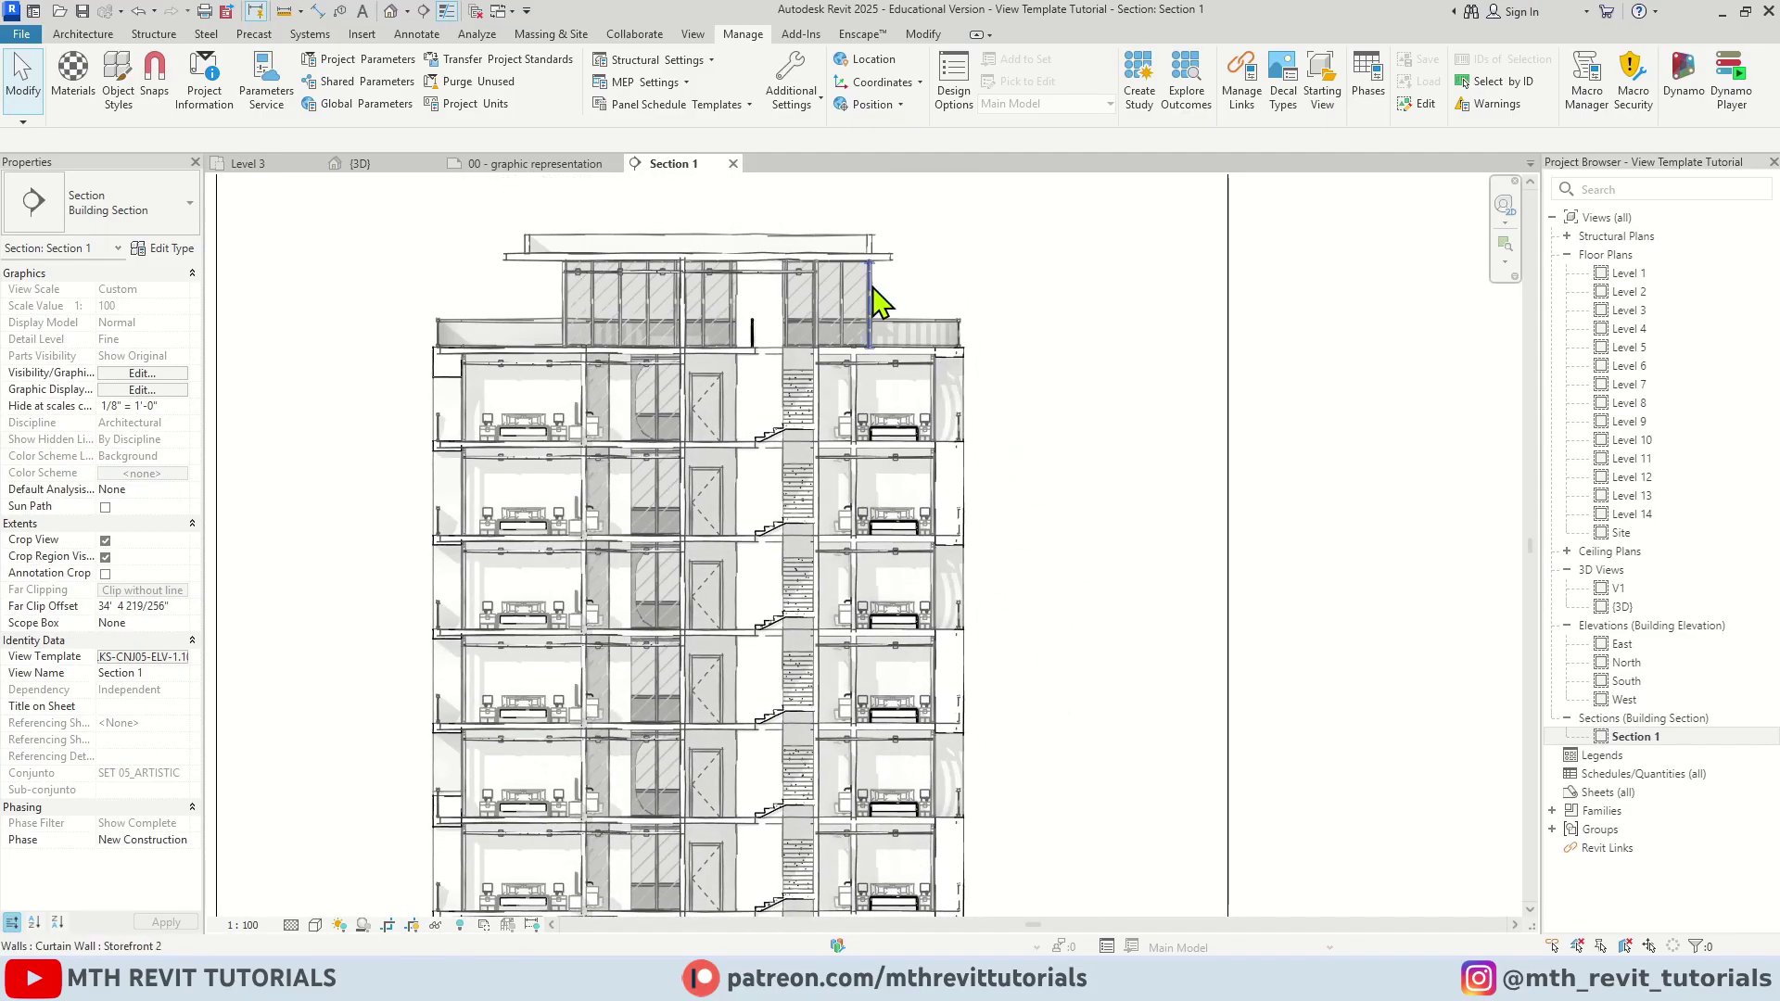
scroll(882, 298, down, 2)
Open {3D} and preview the AZUL, BRANCO and another PSP_ORTO template on it.
double_click(1618, 608)
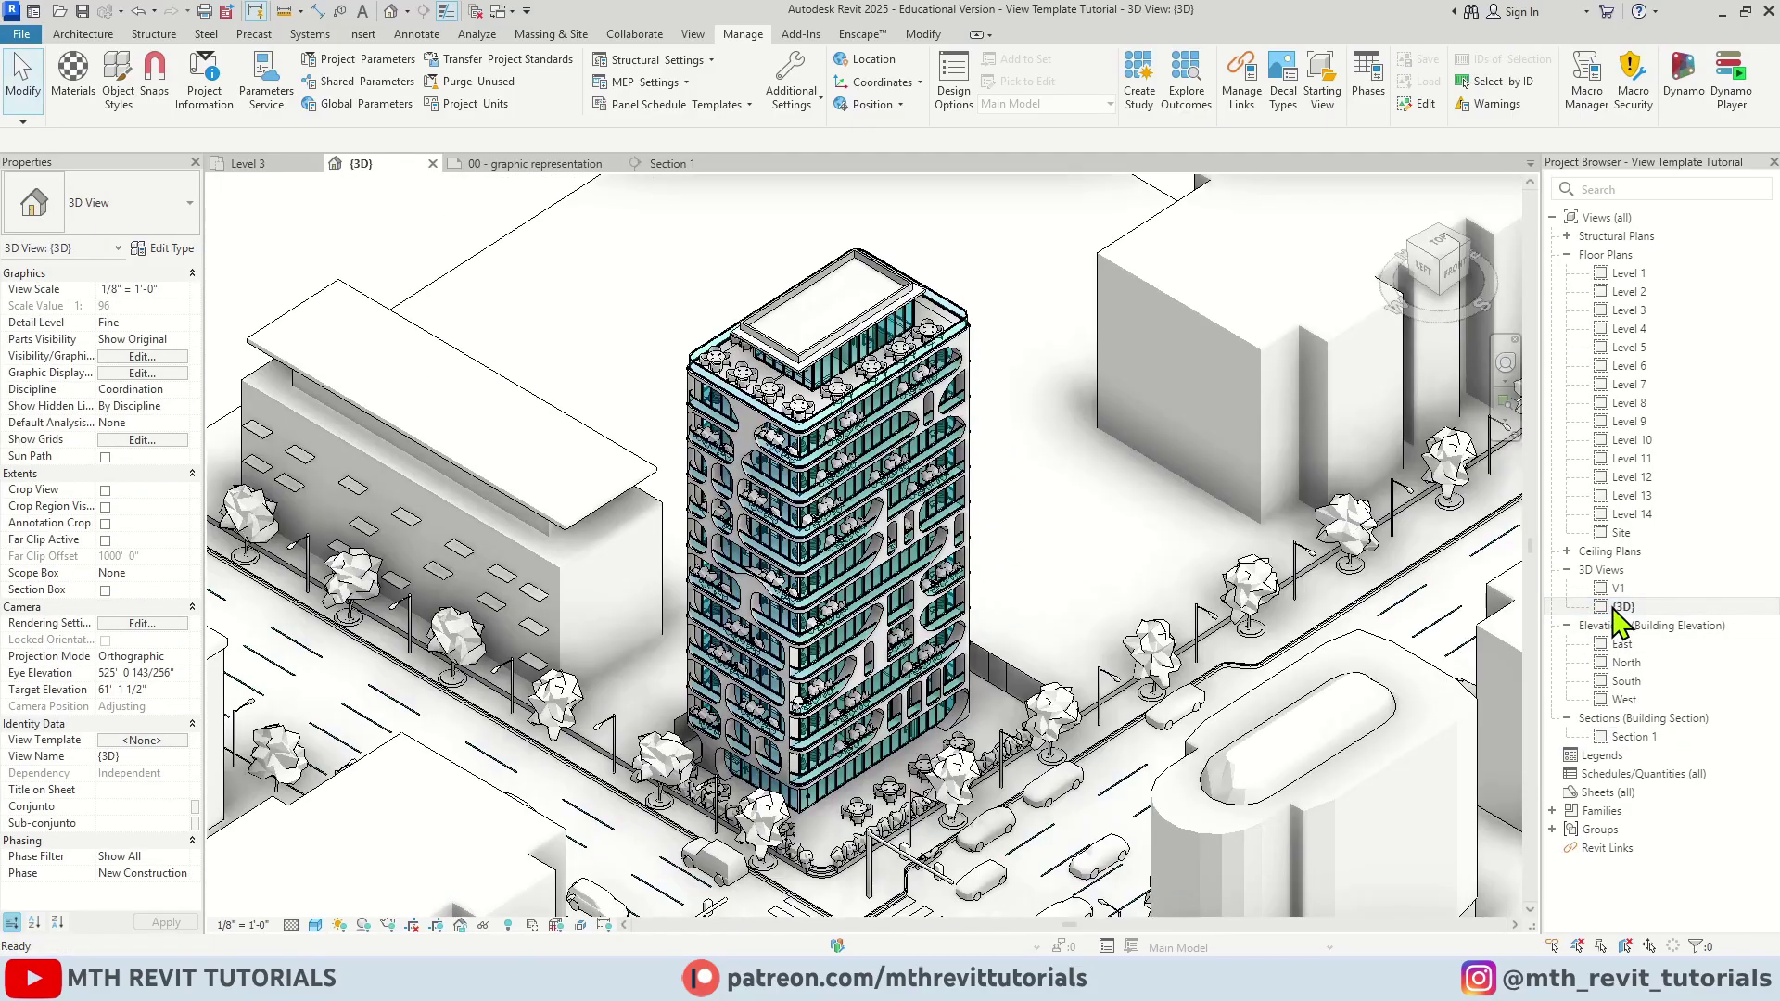
click(165, 741)
drag(1241, 304, 1172, 301)
click(1141, 470)
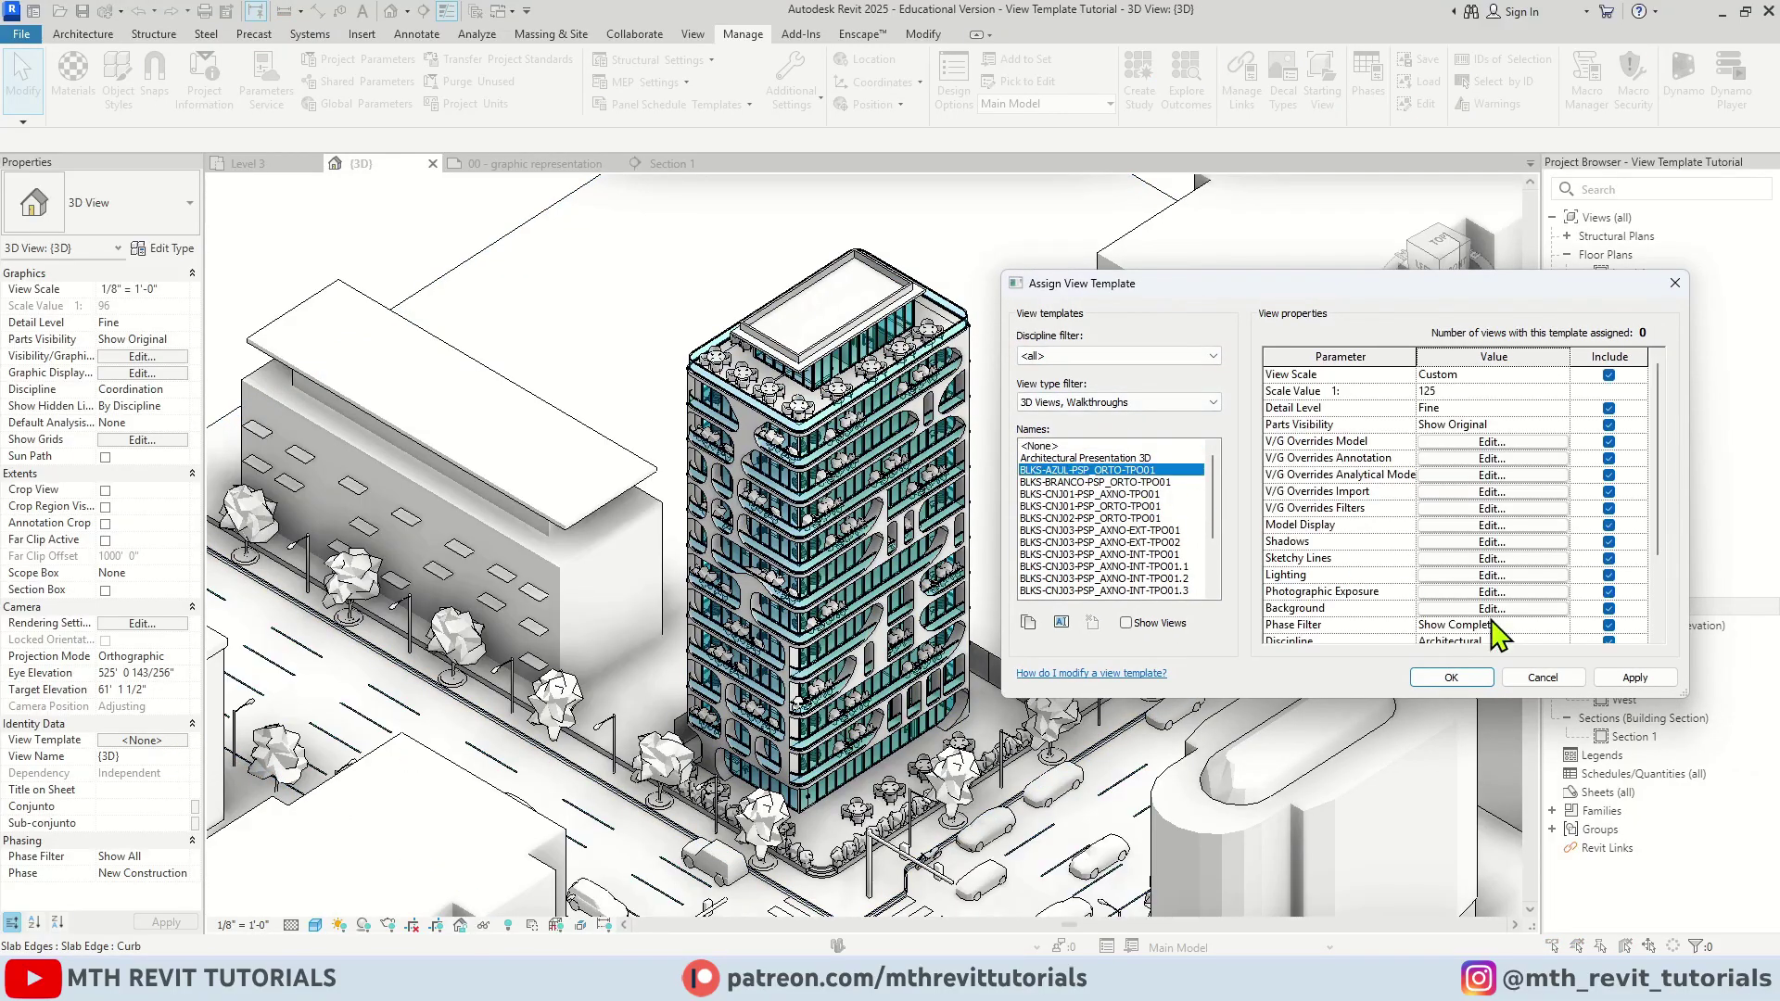
click(1624, 677)
click(1133, 482)
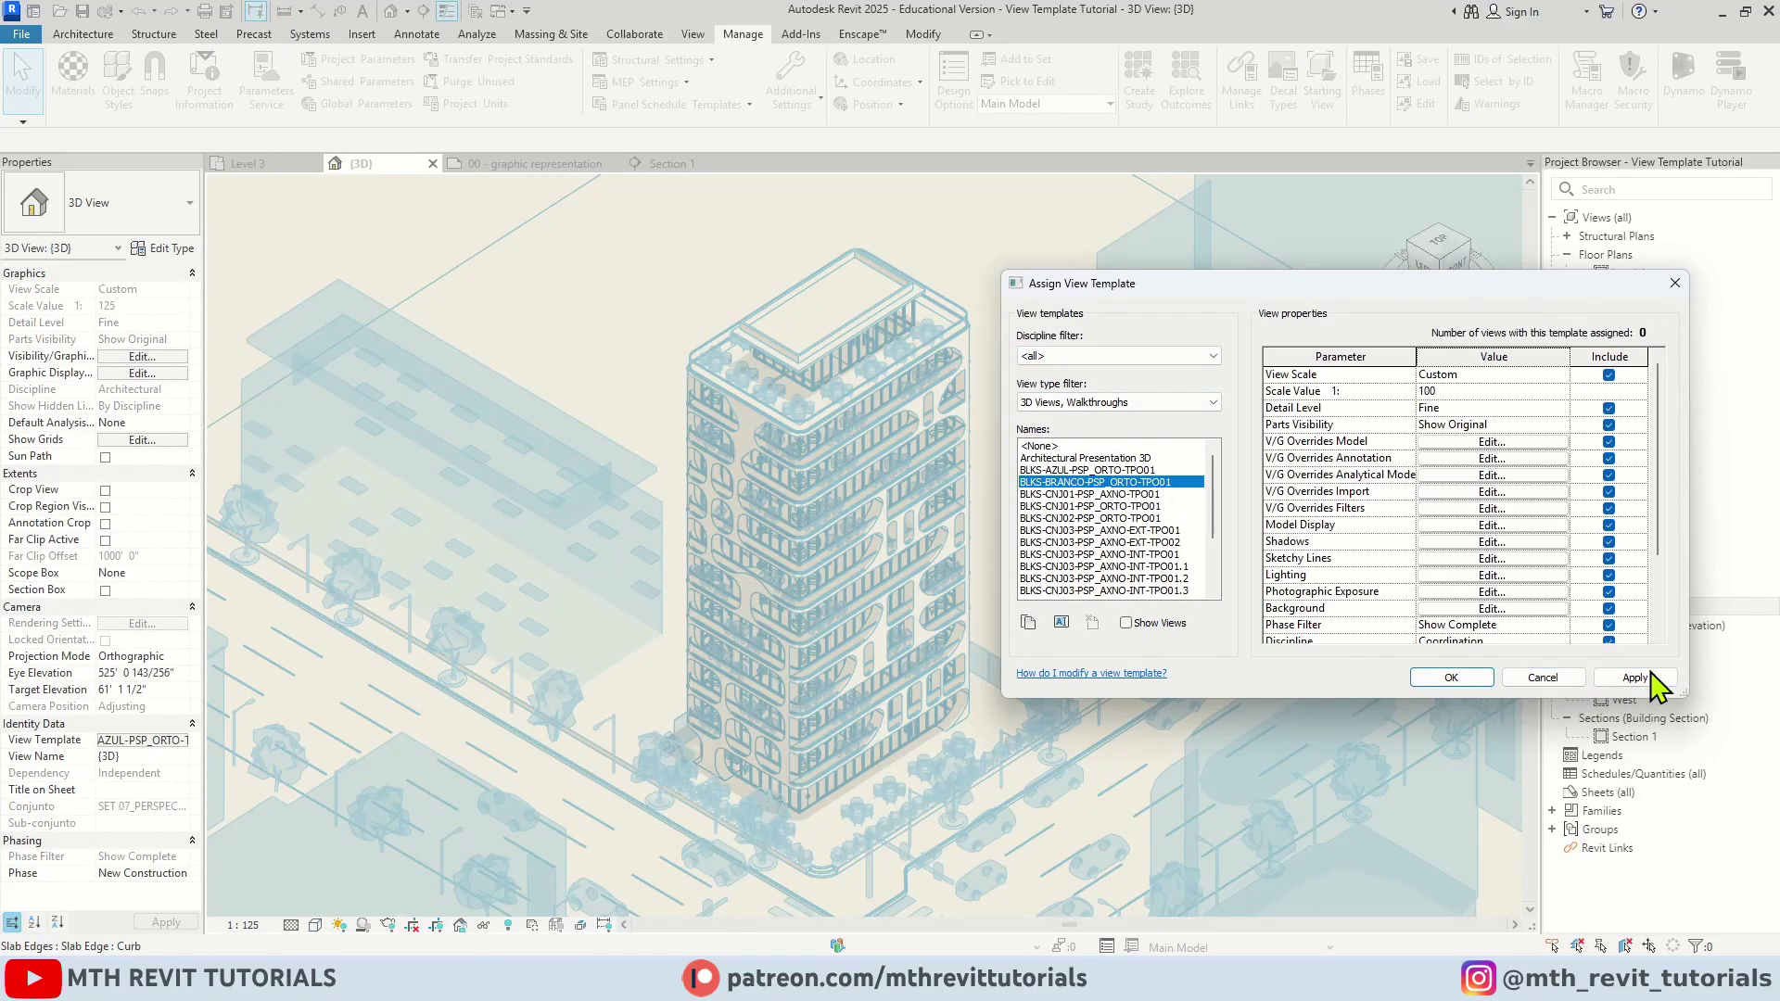
click(1635, 678)
click(1148, 529)
click(1628, 678)
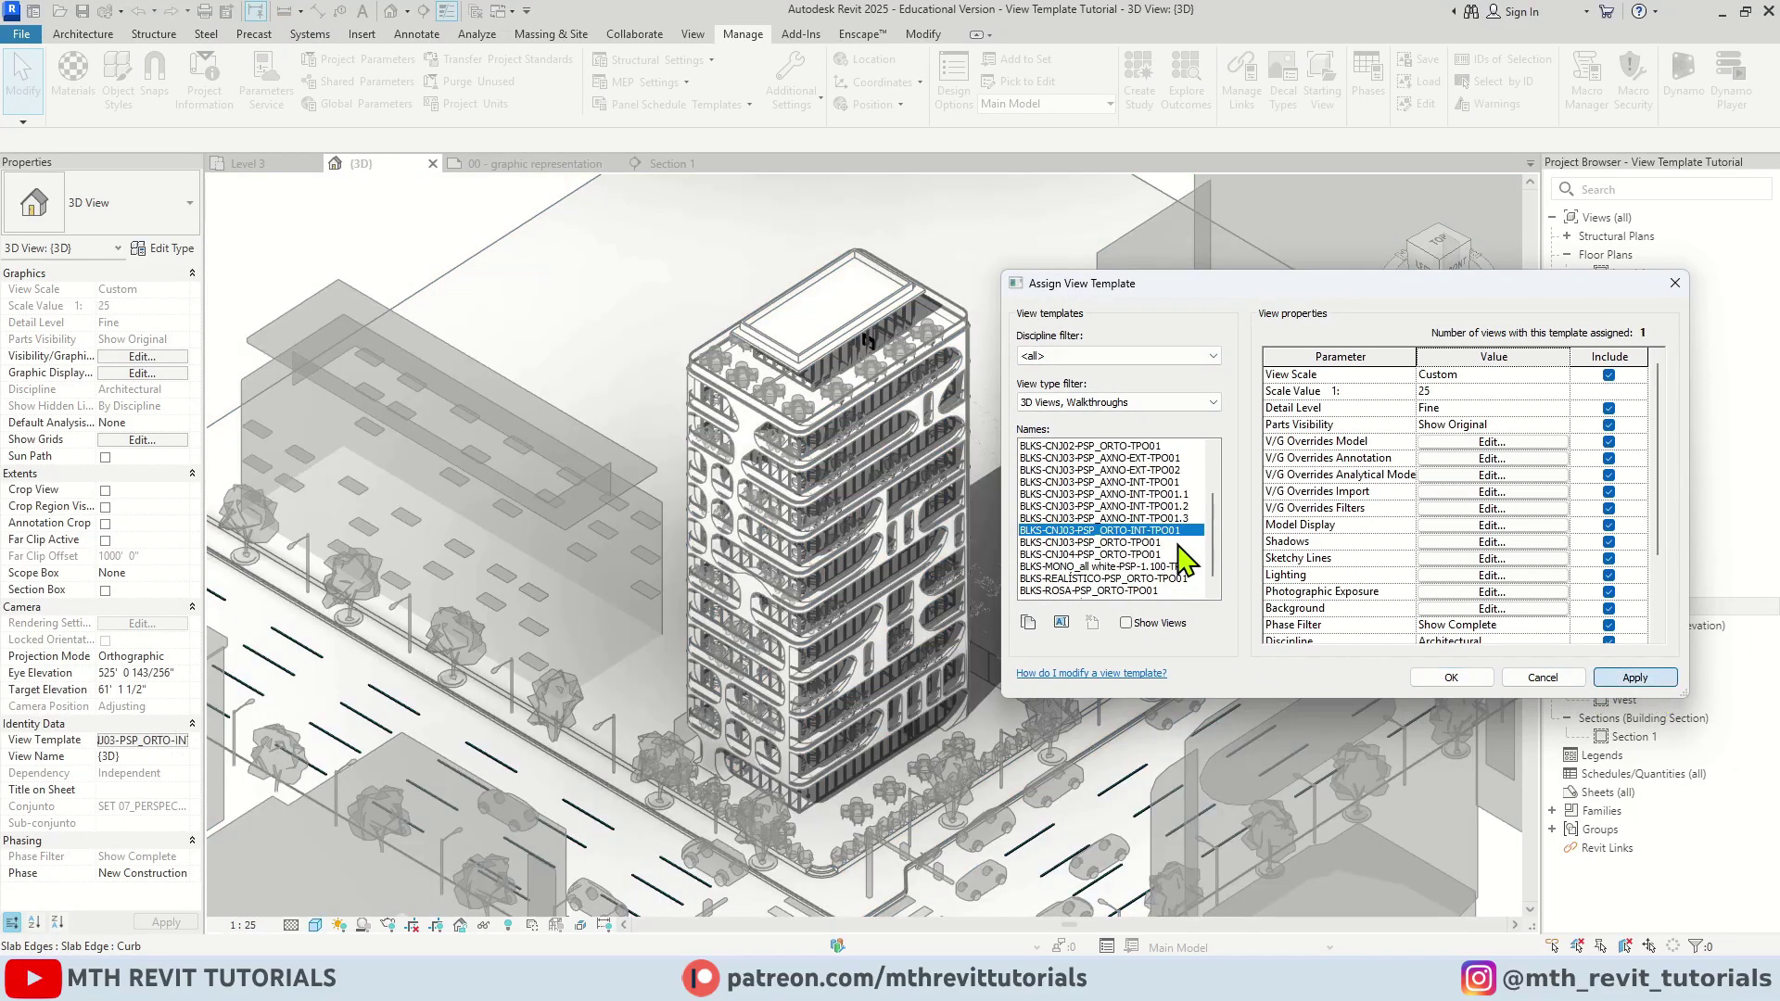
Preview CNJ03 orthographic, CNJ03-PSP_AXNO-INT and CNJ02-PSP_ORTO templates on the tower.
scroll(1173, 556, down, 2)
click(1149, 542)
click(1599, 678)
click(1148, 517)
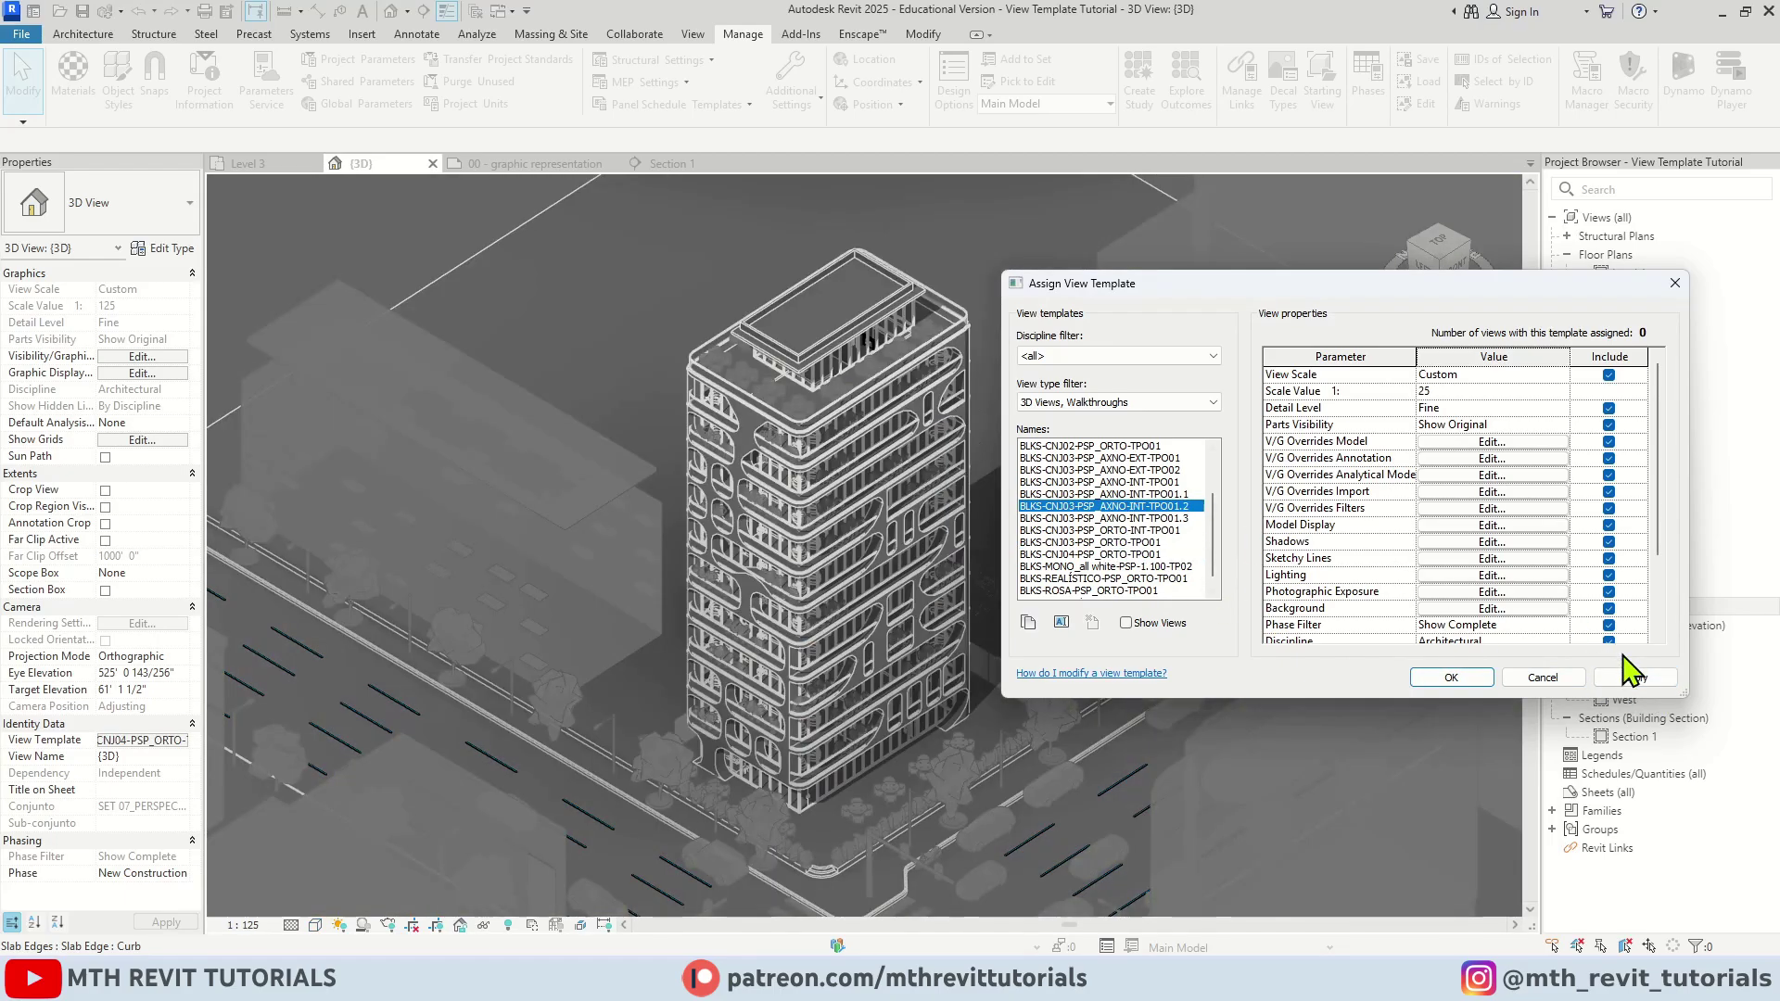
click(1633, 678)
click(1150, 483)
click(1635, 677)
scroll(1104, 500, up, 2)
click(1163, 517)
click(1632, 678)
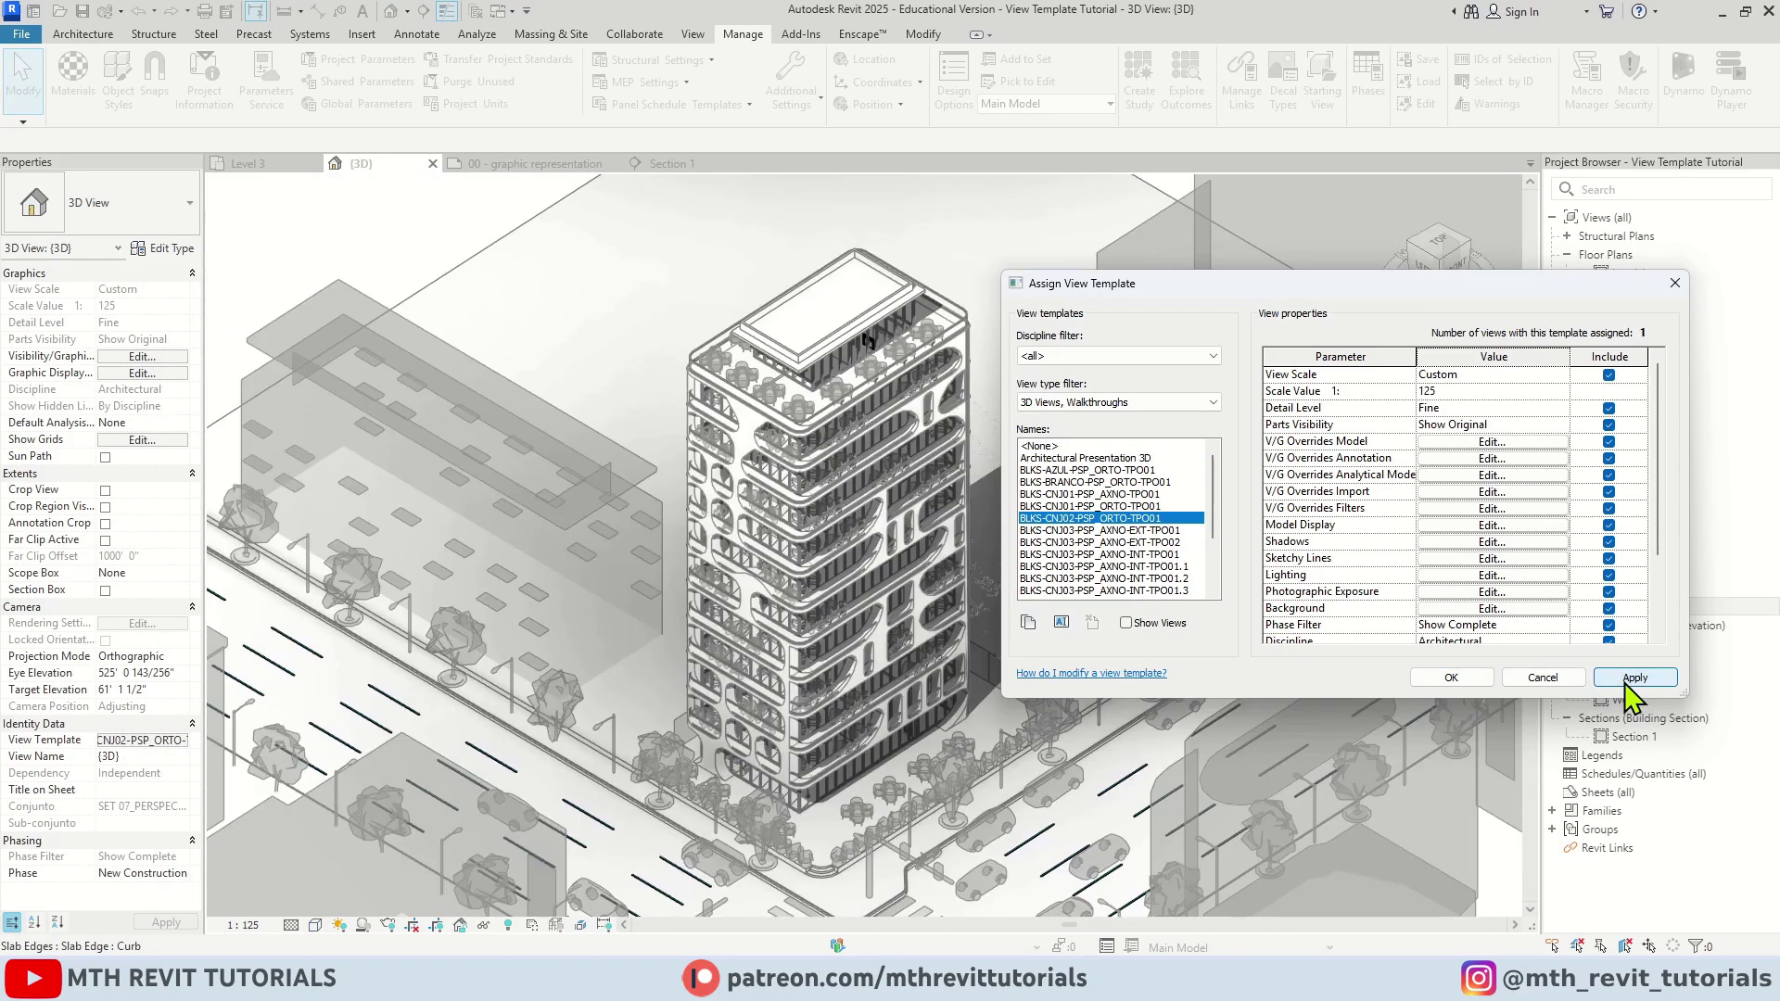
Apply BLKS-AZUL-PSP_ORTO-TPO01 to {3D} and orbit the blue-tinted tower.
click(1085, 470)
click(1634, 678)
click(1460, 679)
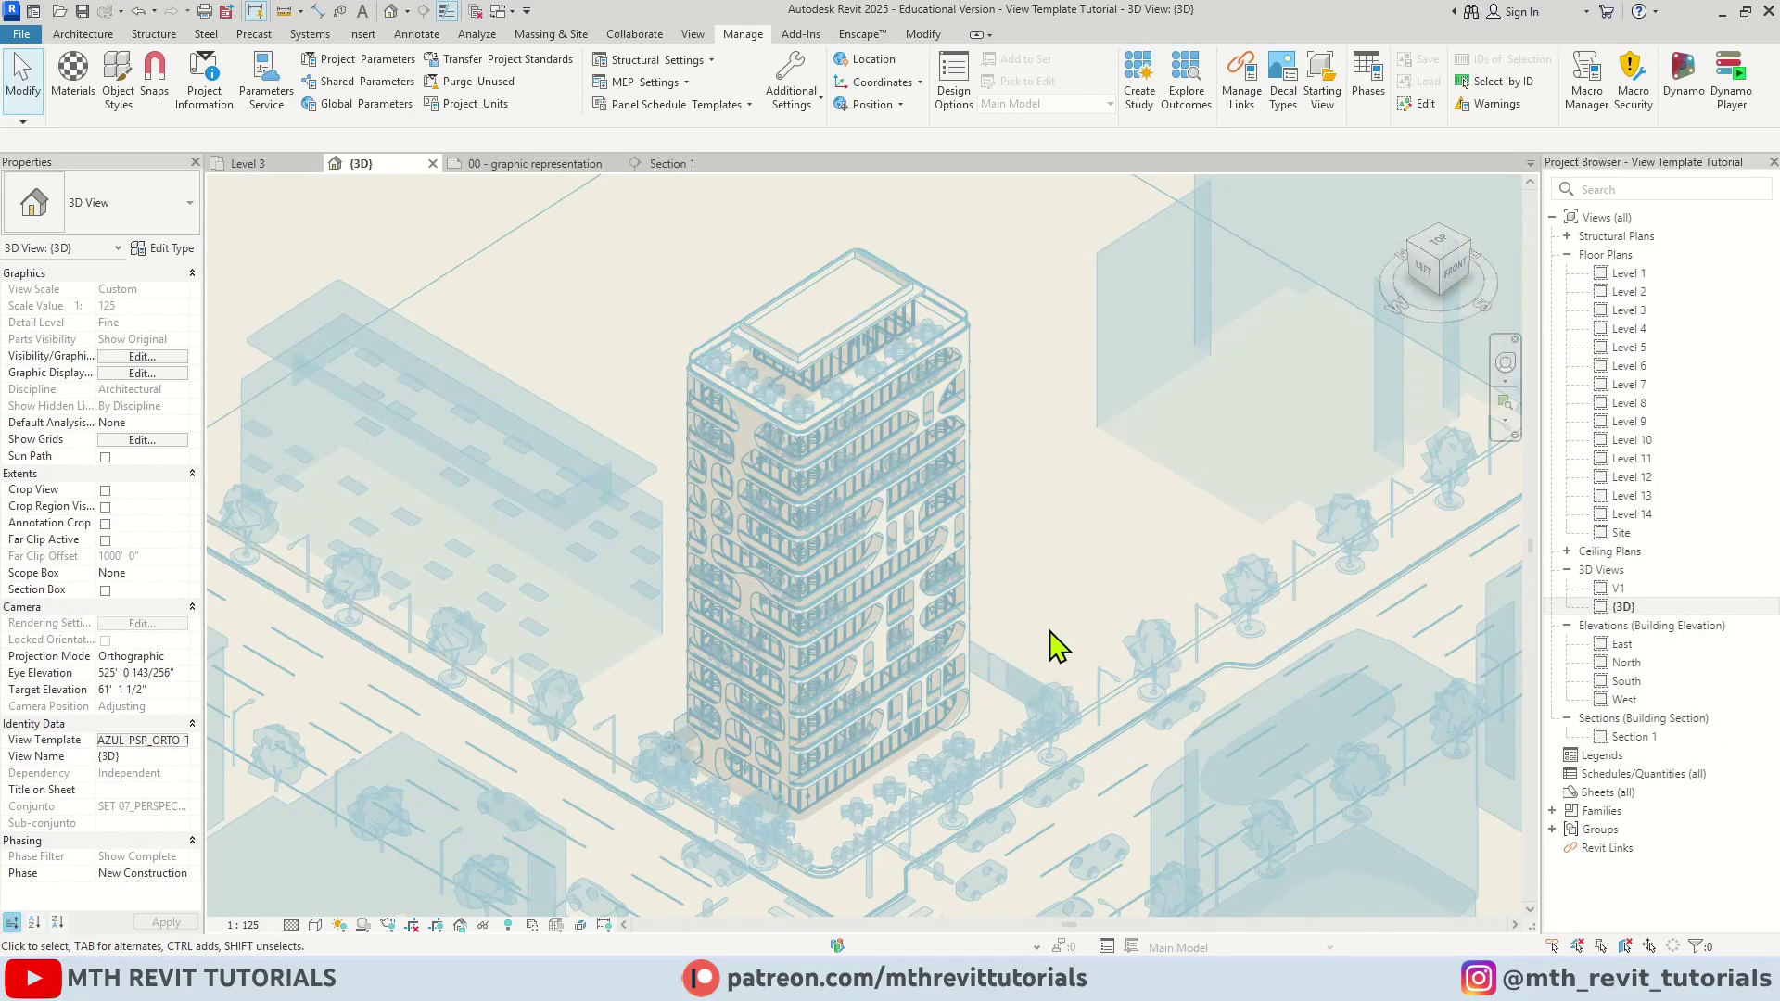
shift+middle_drag(1064, 623, 1105, 670)
scroll(974, 557, up, 2)
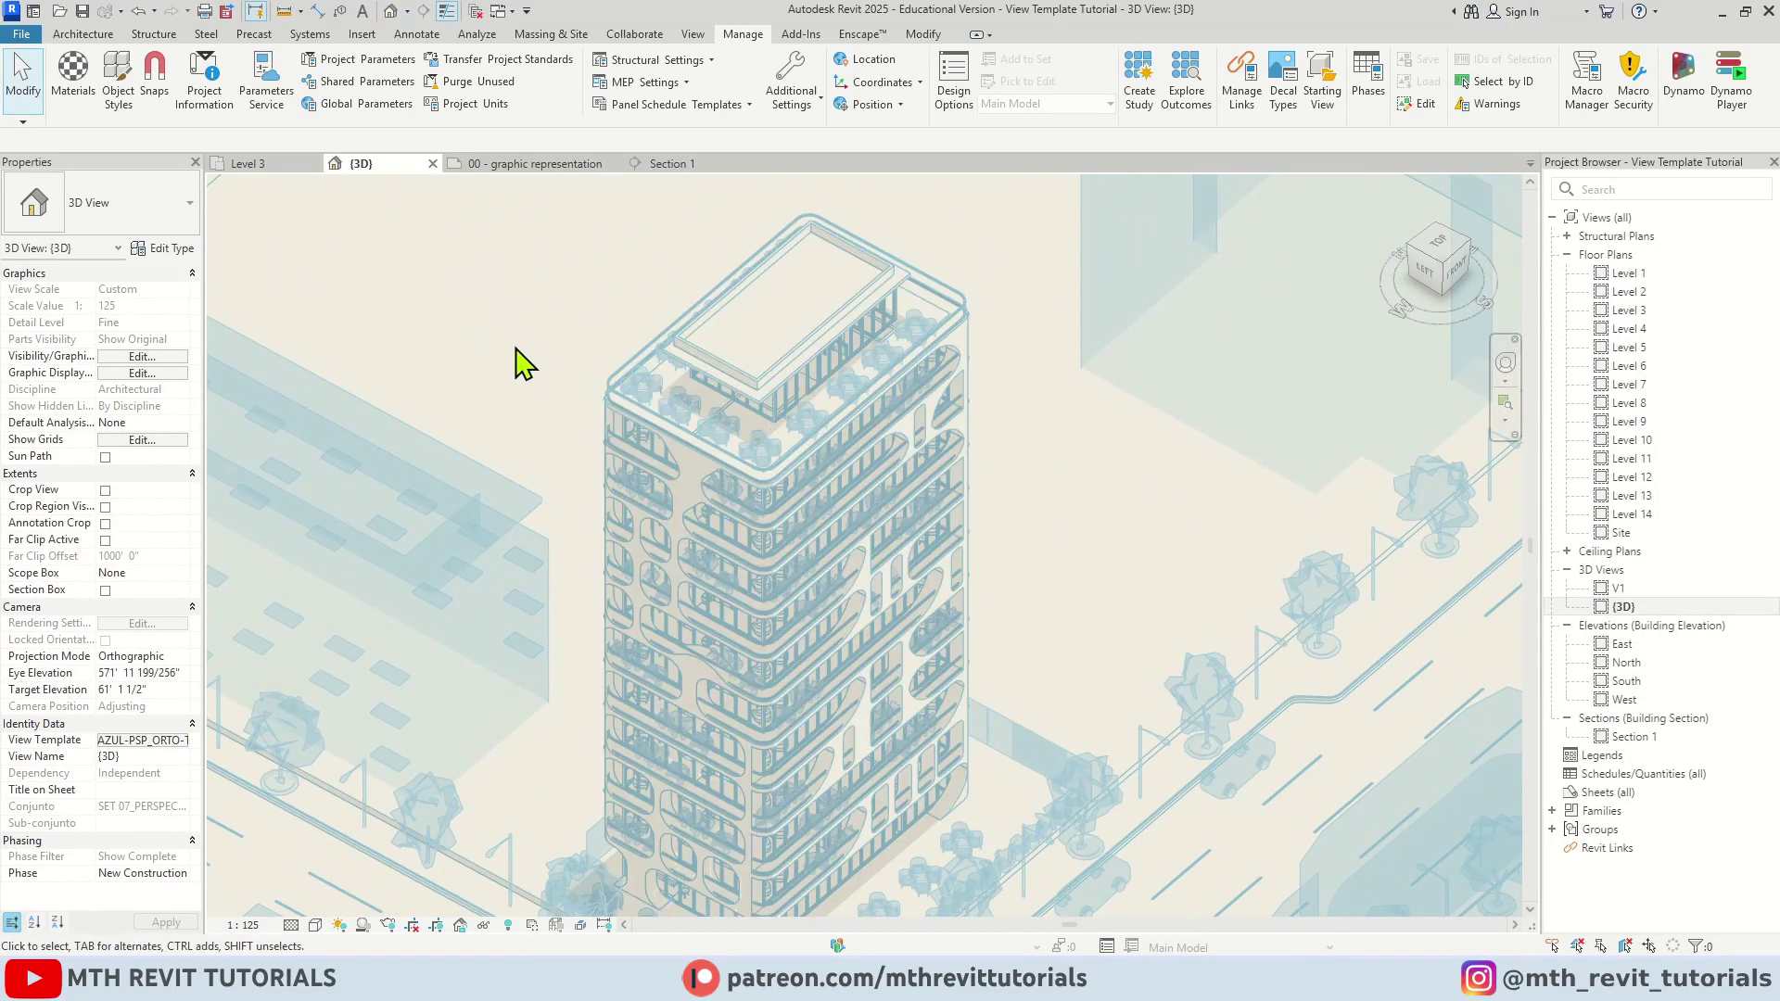
On Level 3, inspect the scale, Detail Level and Visual Style menus without changing them.
click(248, 164)
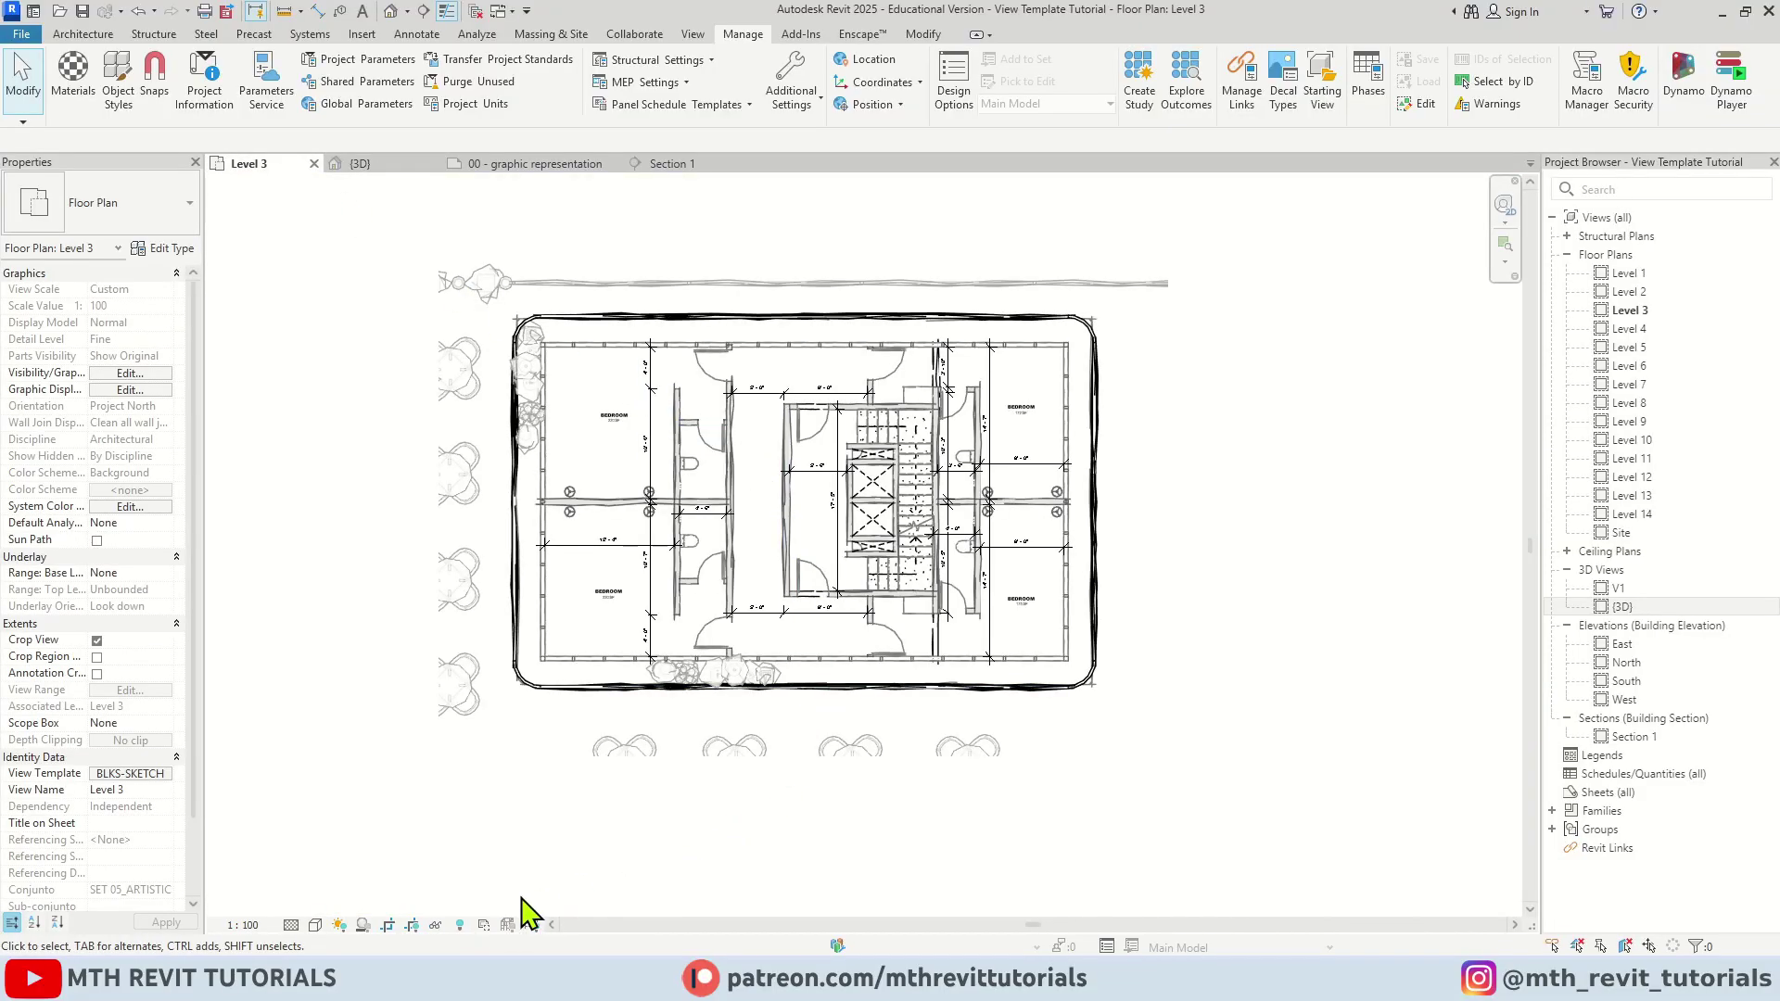
click(249, 926)
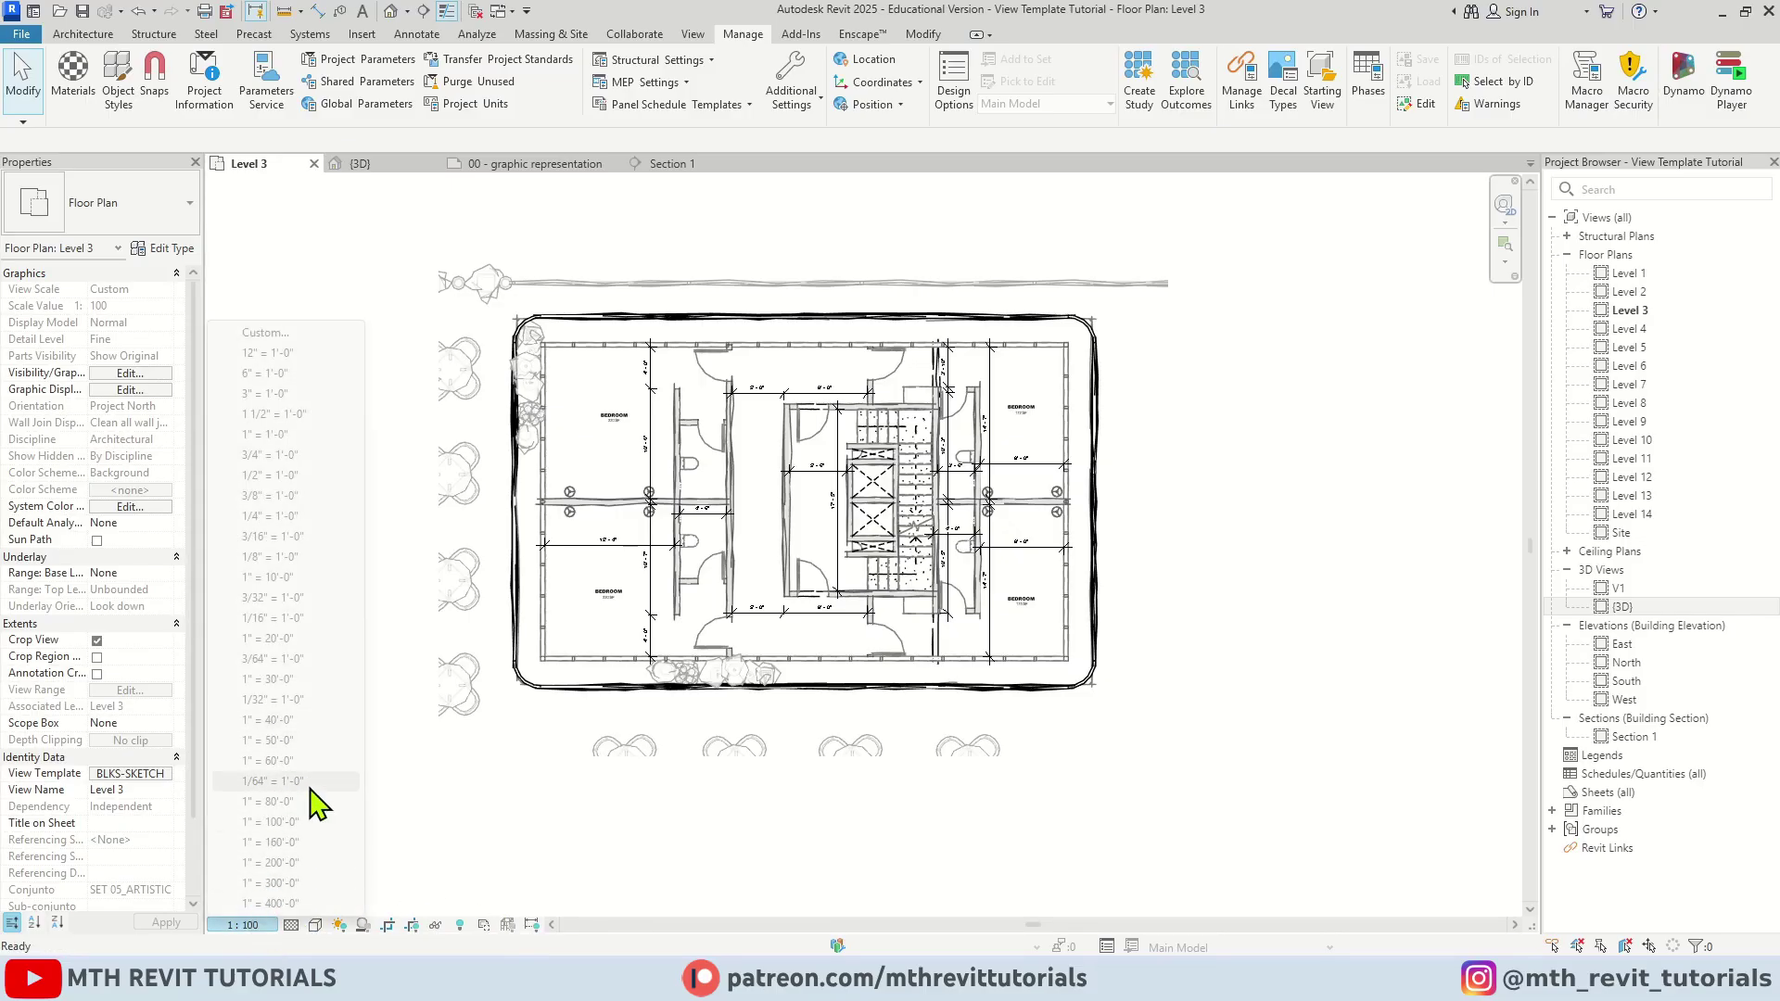
click(292, 926)
click(291, 926)
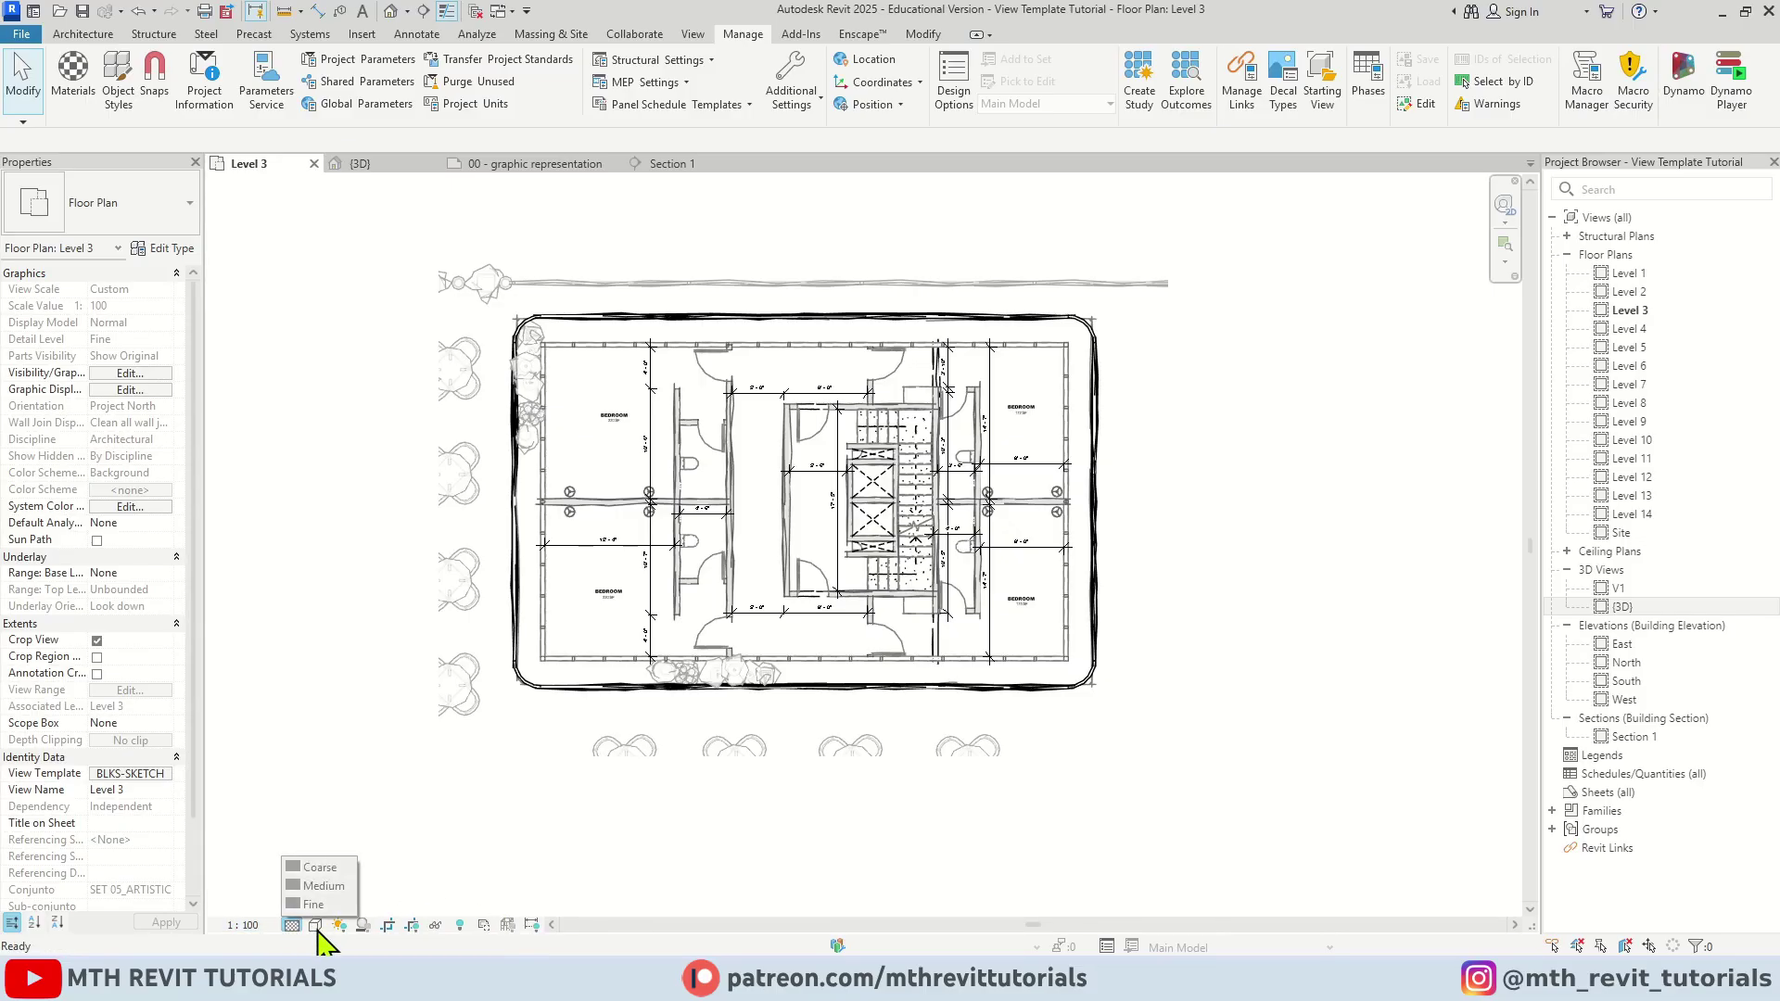
click(316, 925)
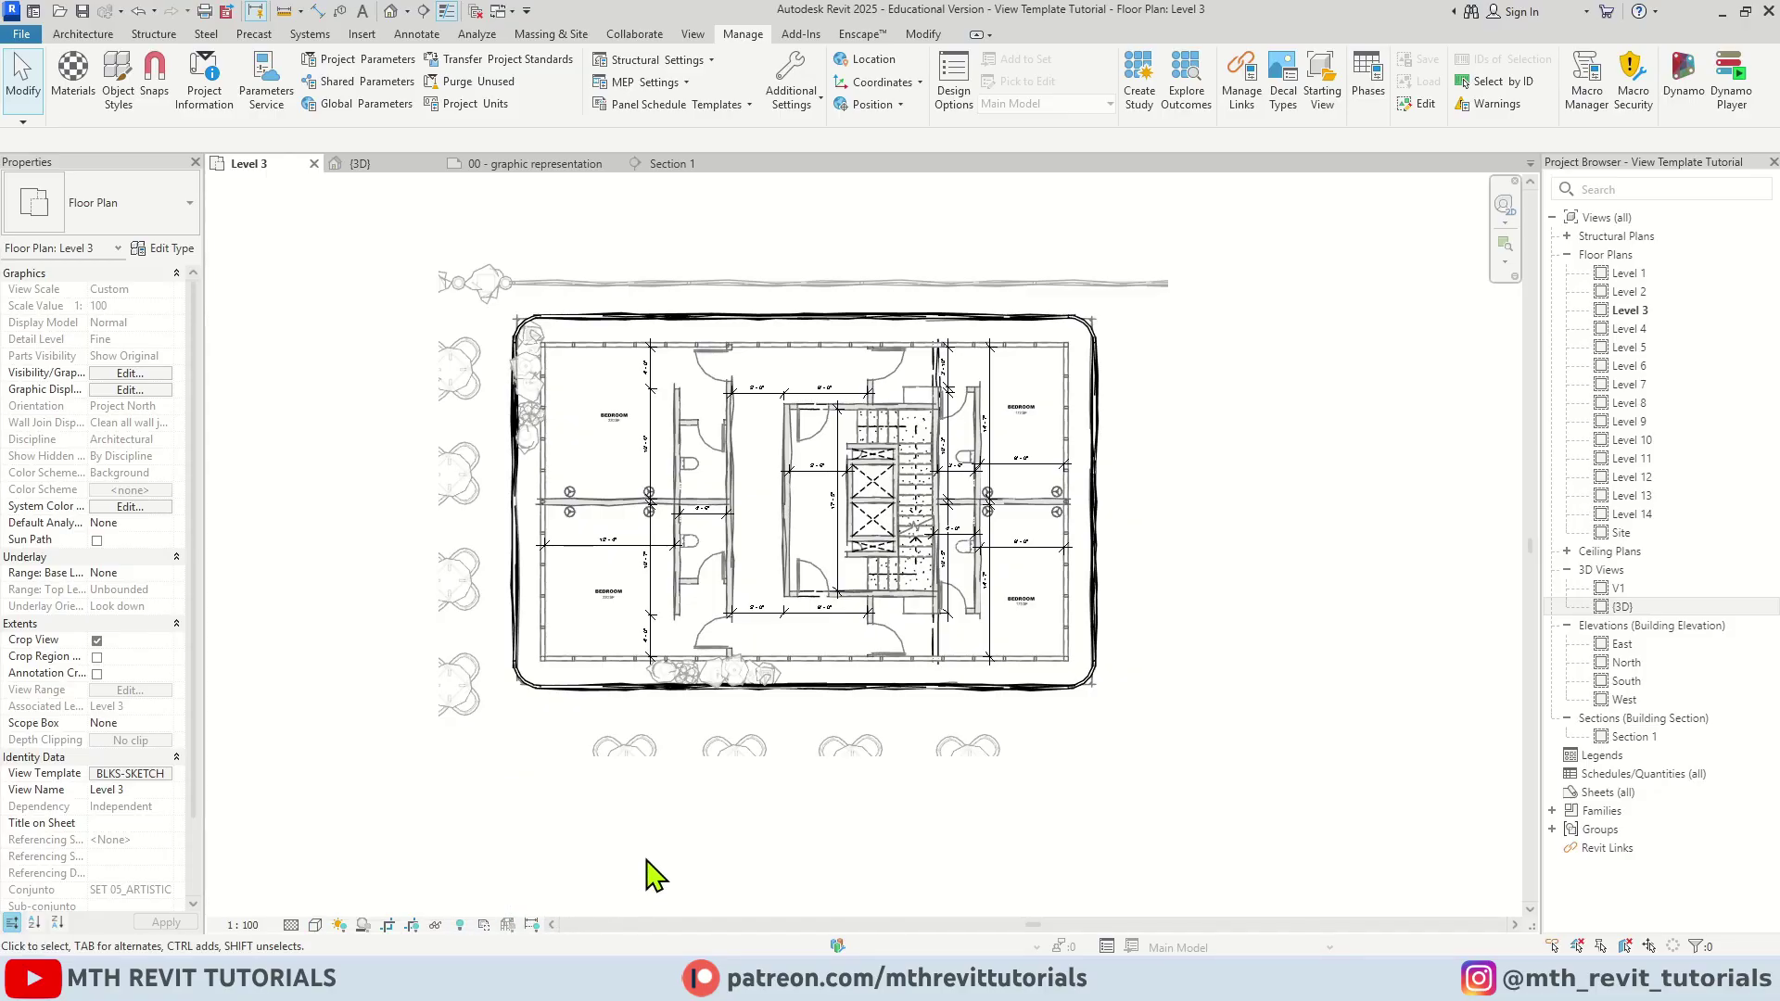
scroll(663, 492, up, 2)
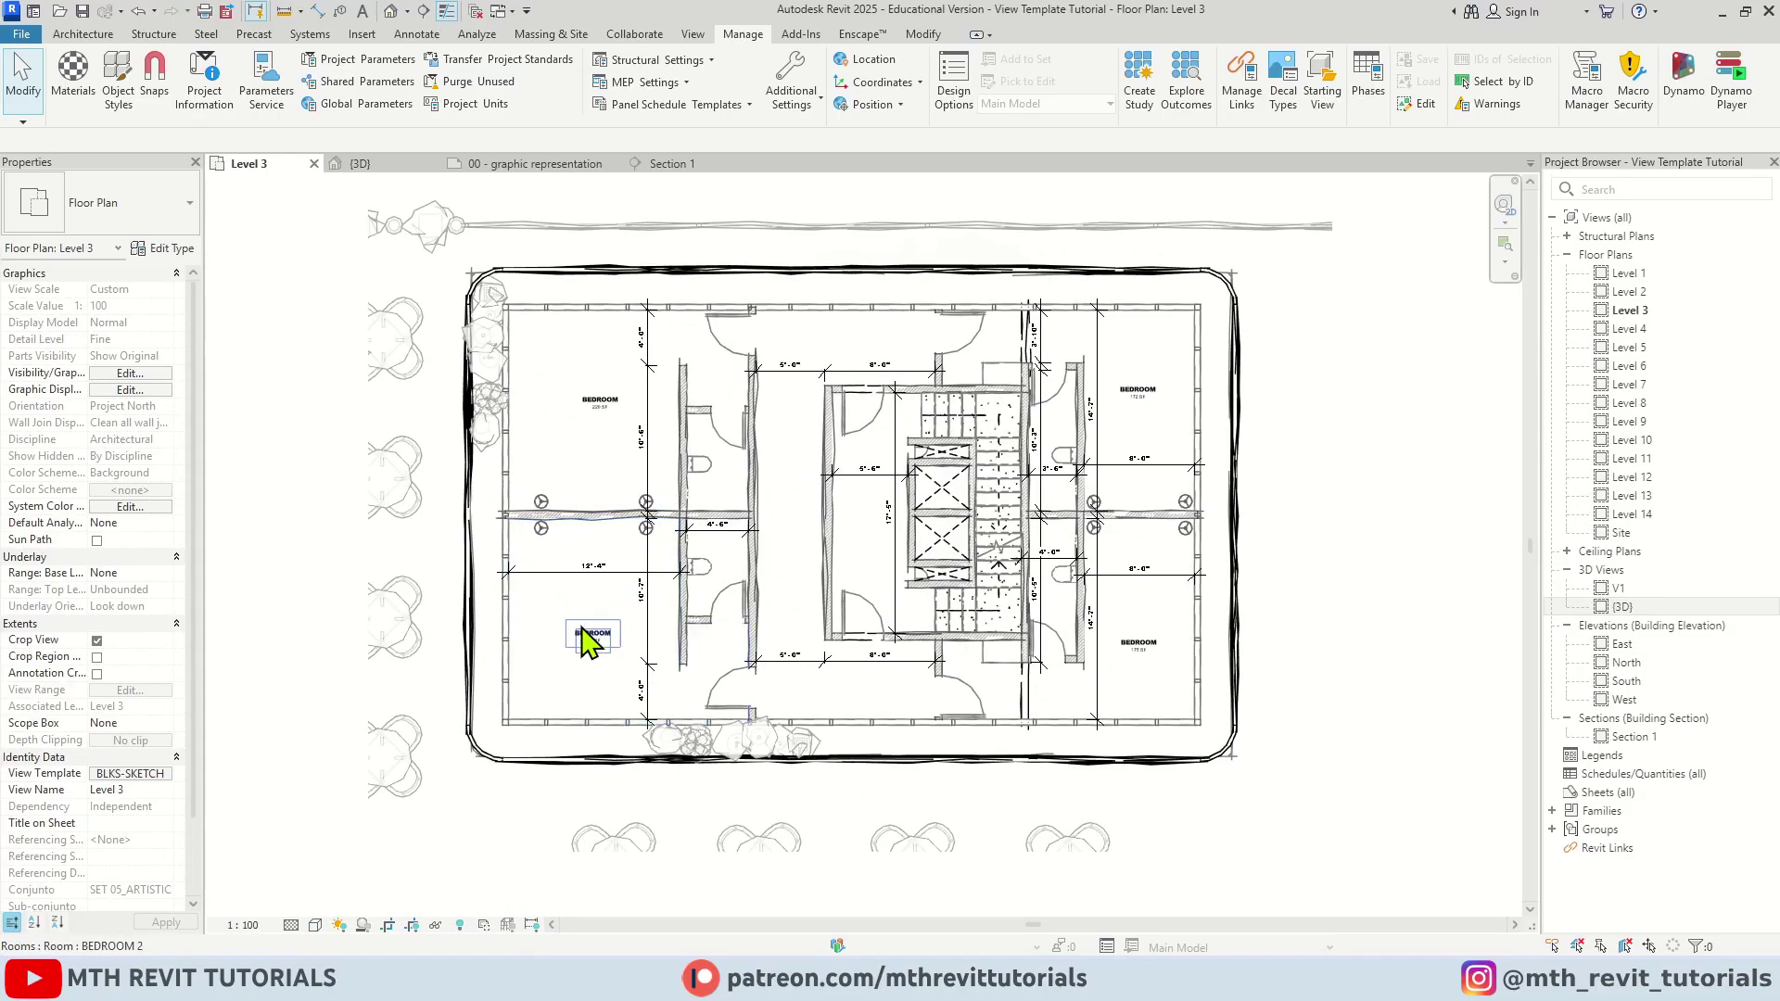
Open BLKS-SKETCH's settings, keeping view scale Custom and detail level Fine.
click(203, 773)
drag(1248, 286, 870, 299)
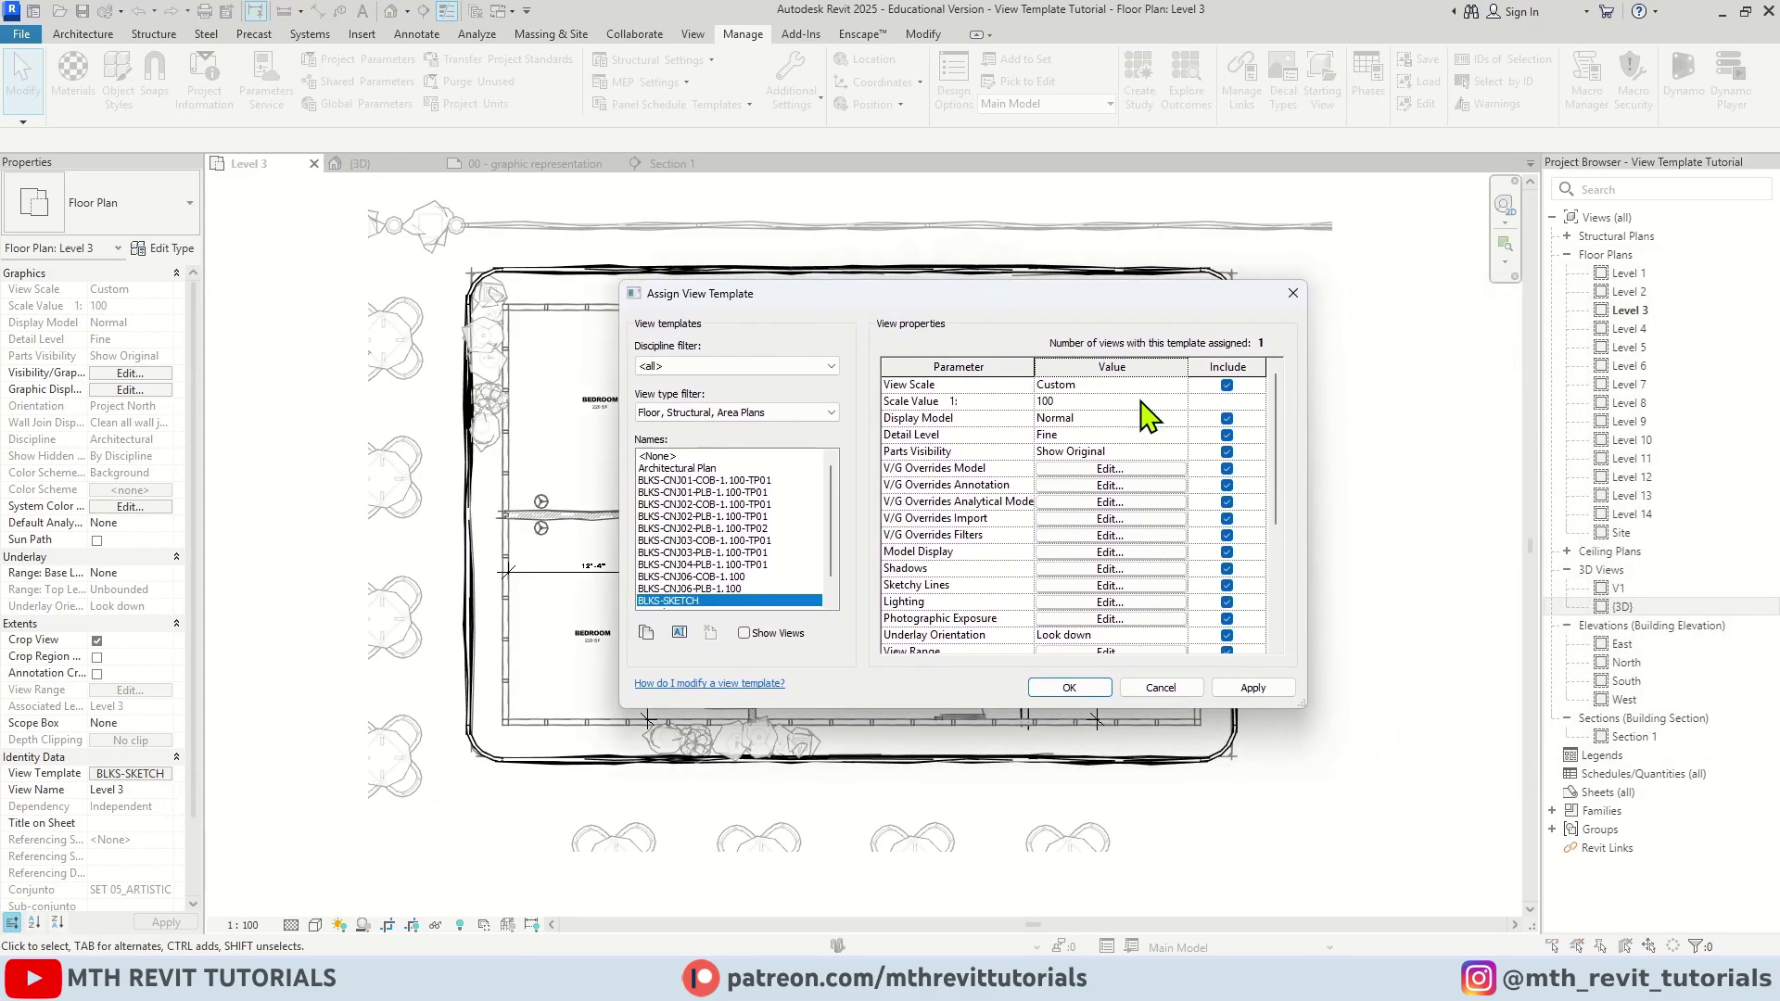
click(1178, 388)
click(1176, 400)
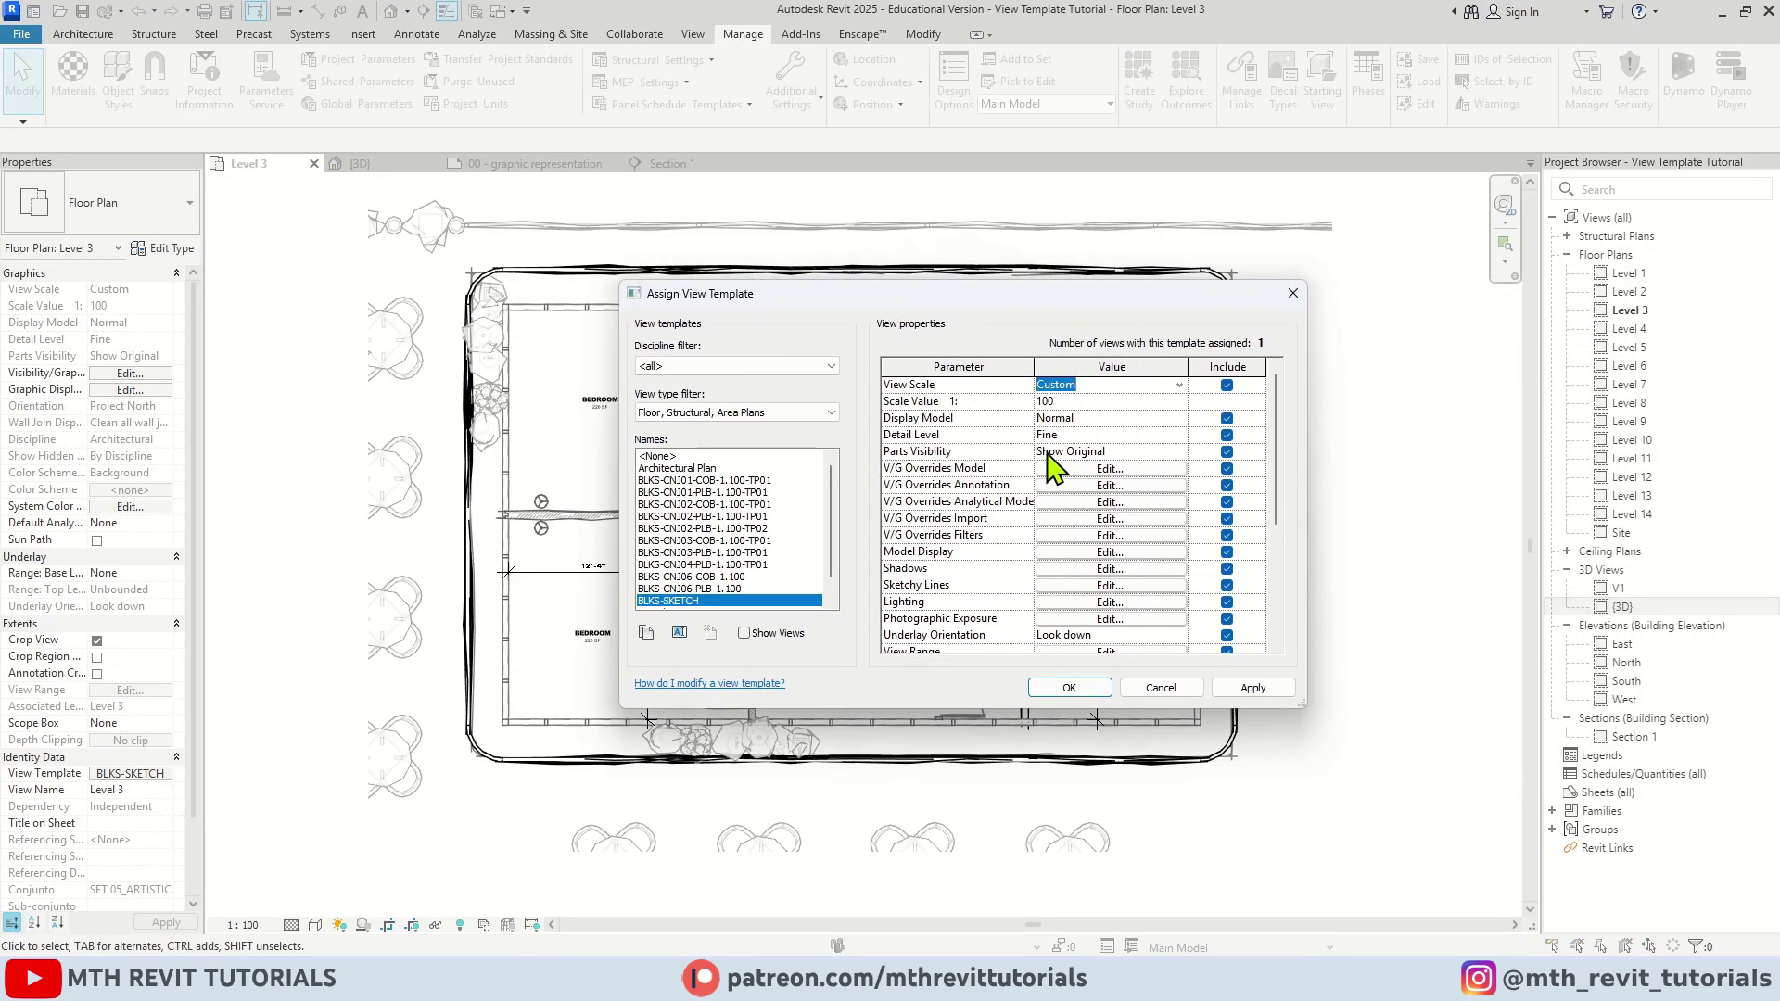
click(1173, 436)
click(1030, 447)
Turn on Furniture, Mechanical Equipment, Mechanical Control Devices and Specialty Equipment in model categories.
click(1102, 469)
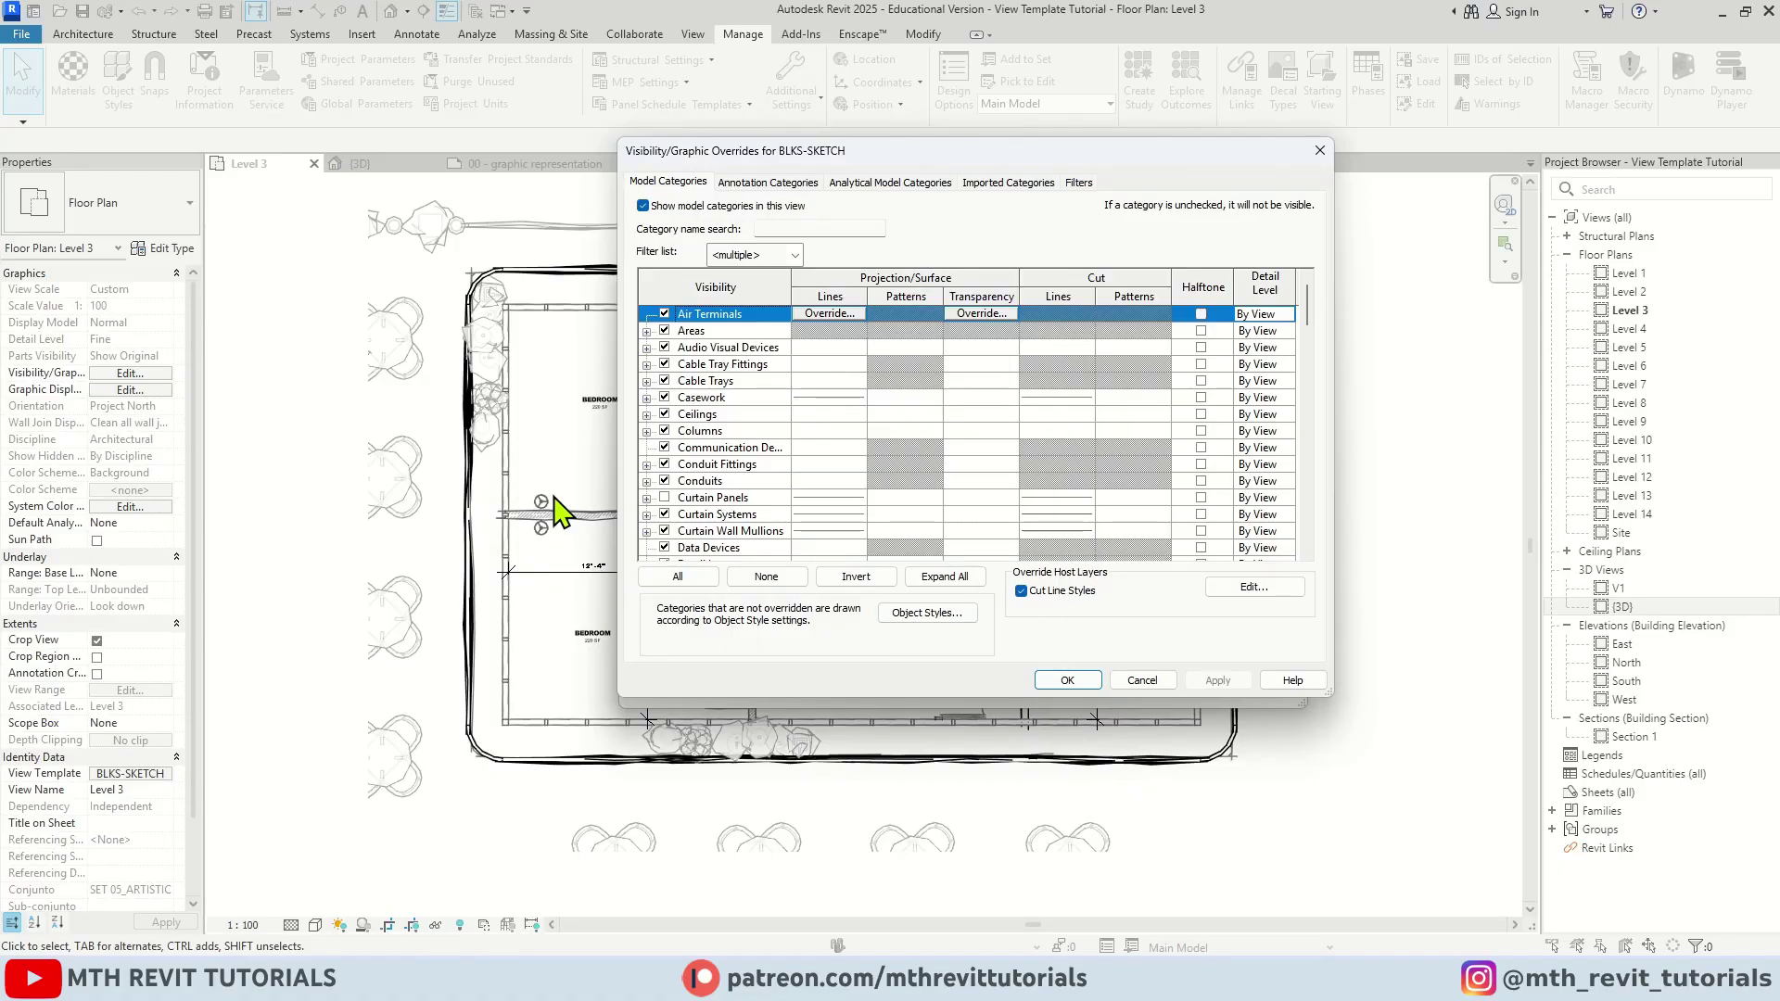
scroll(782, 469, down, 8)
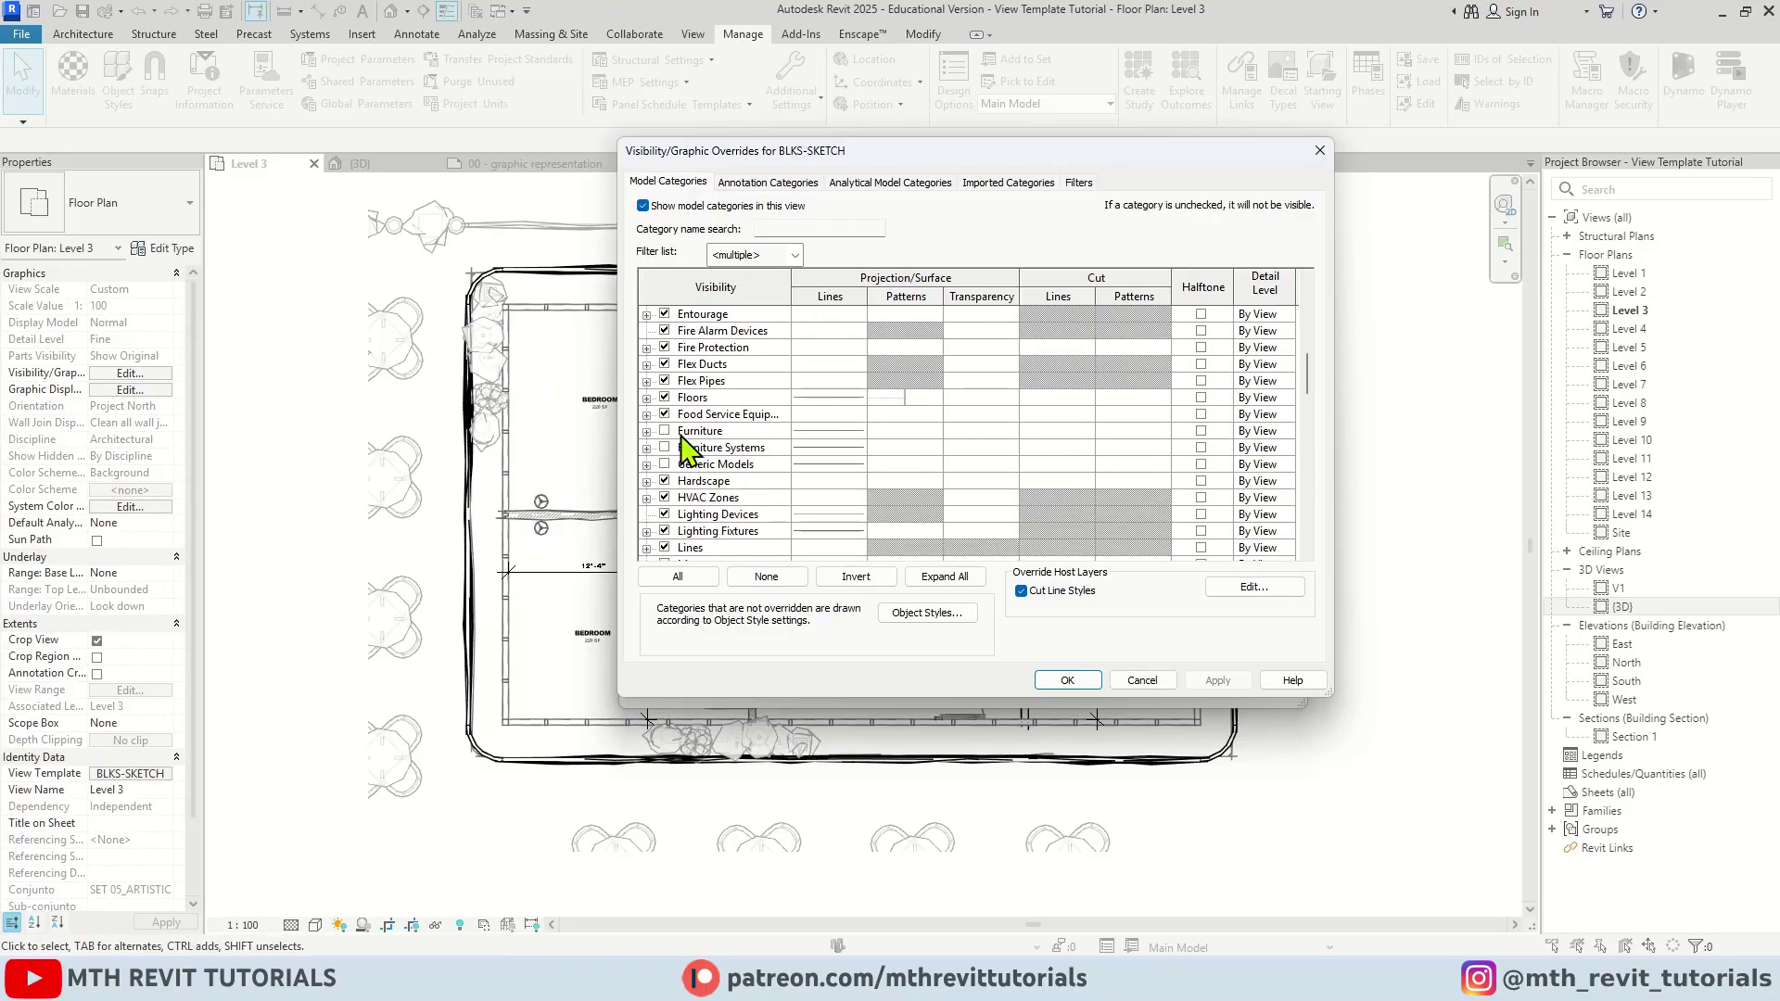
click(664, 431)
scroll(672, 459, down, 5)
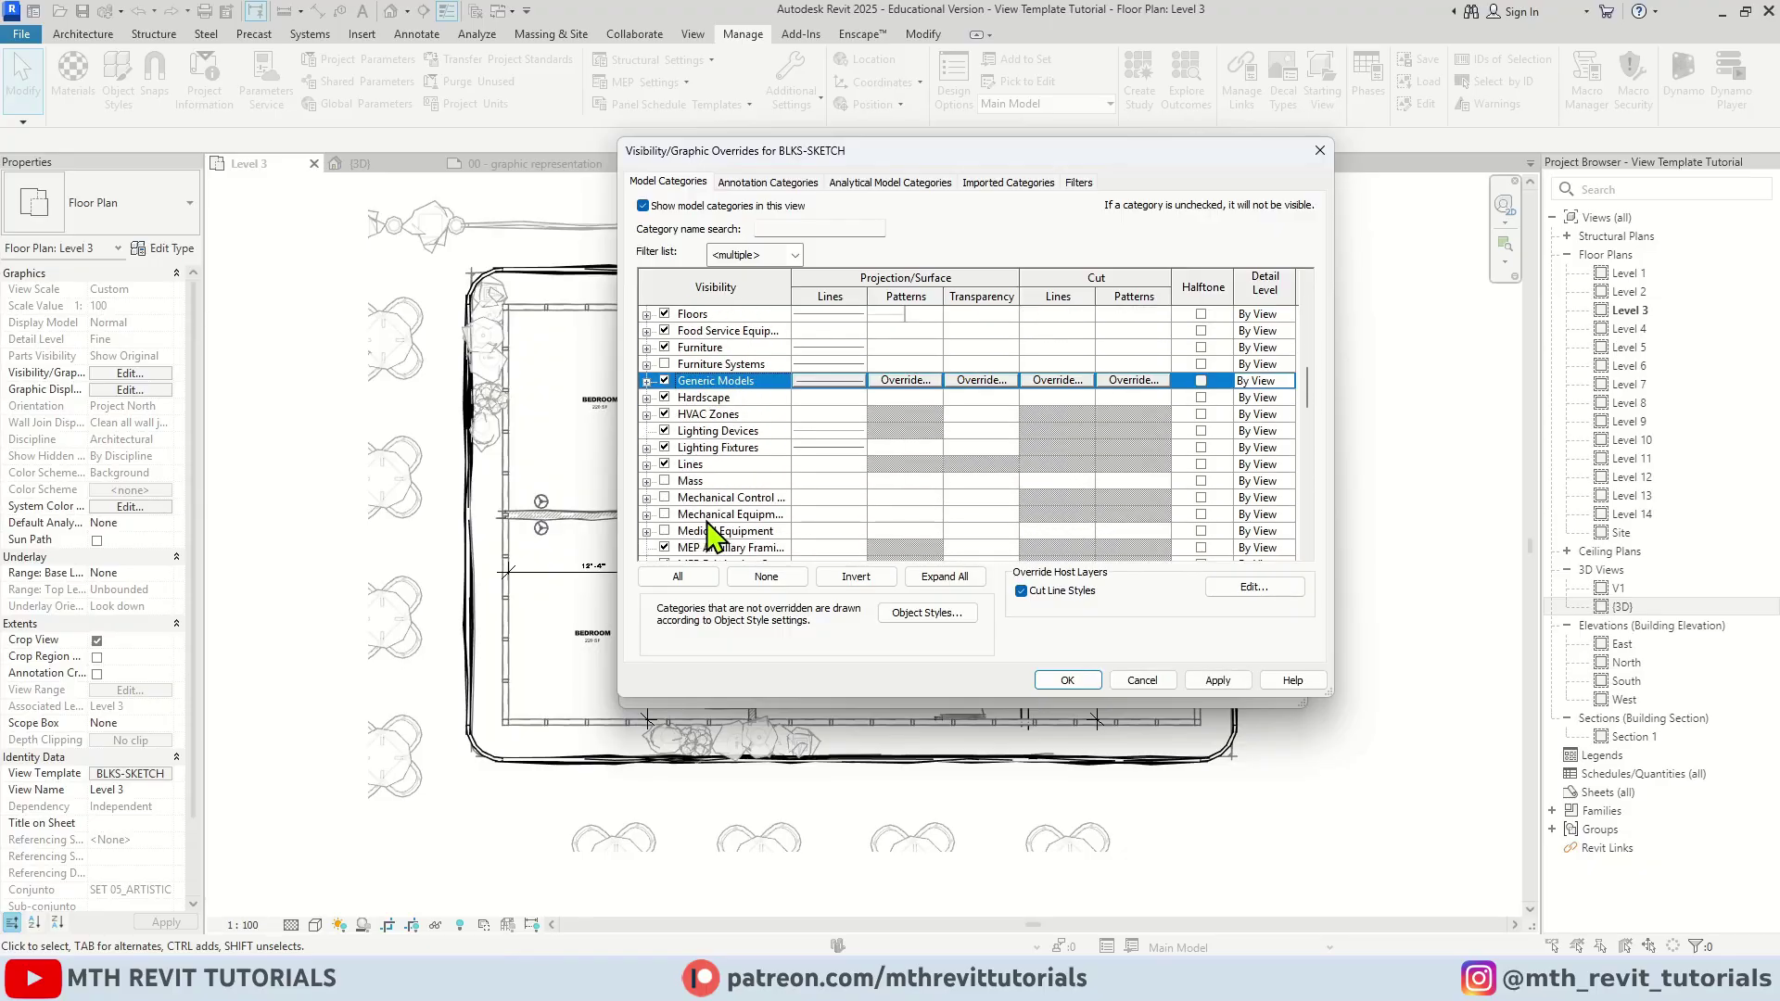
click(664, 380)
click(664, 363)
scroll(691, 510, down, 2)
scroll(672, 528, down, 2)
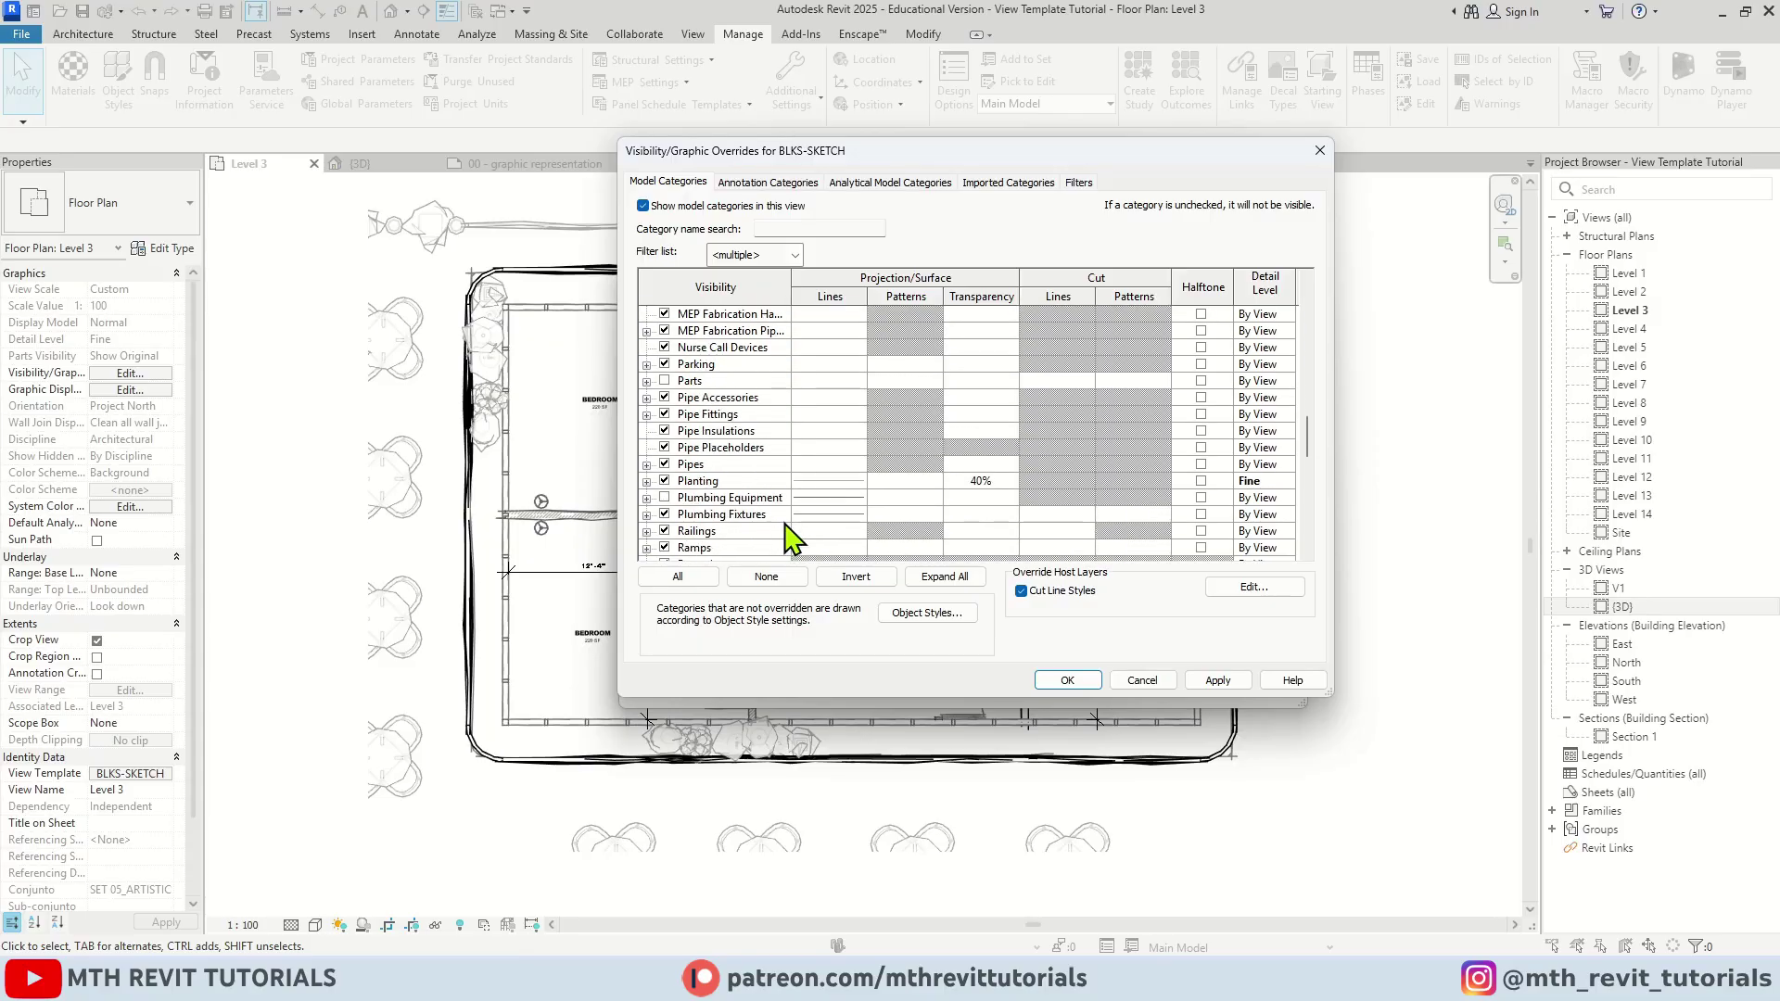
click(664, 498)
scroll(724, 538, down, 7)
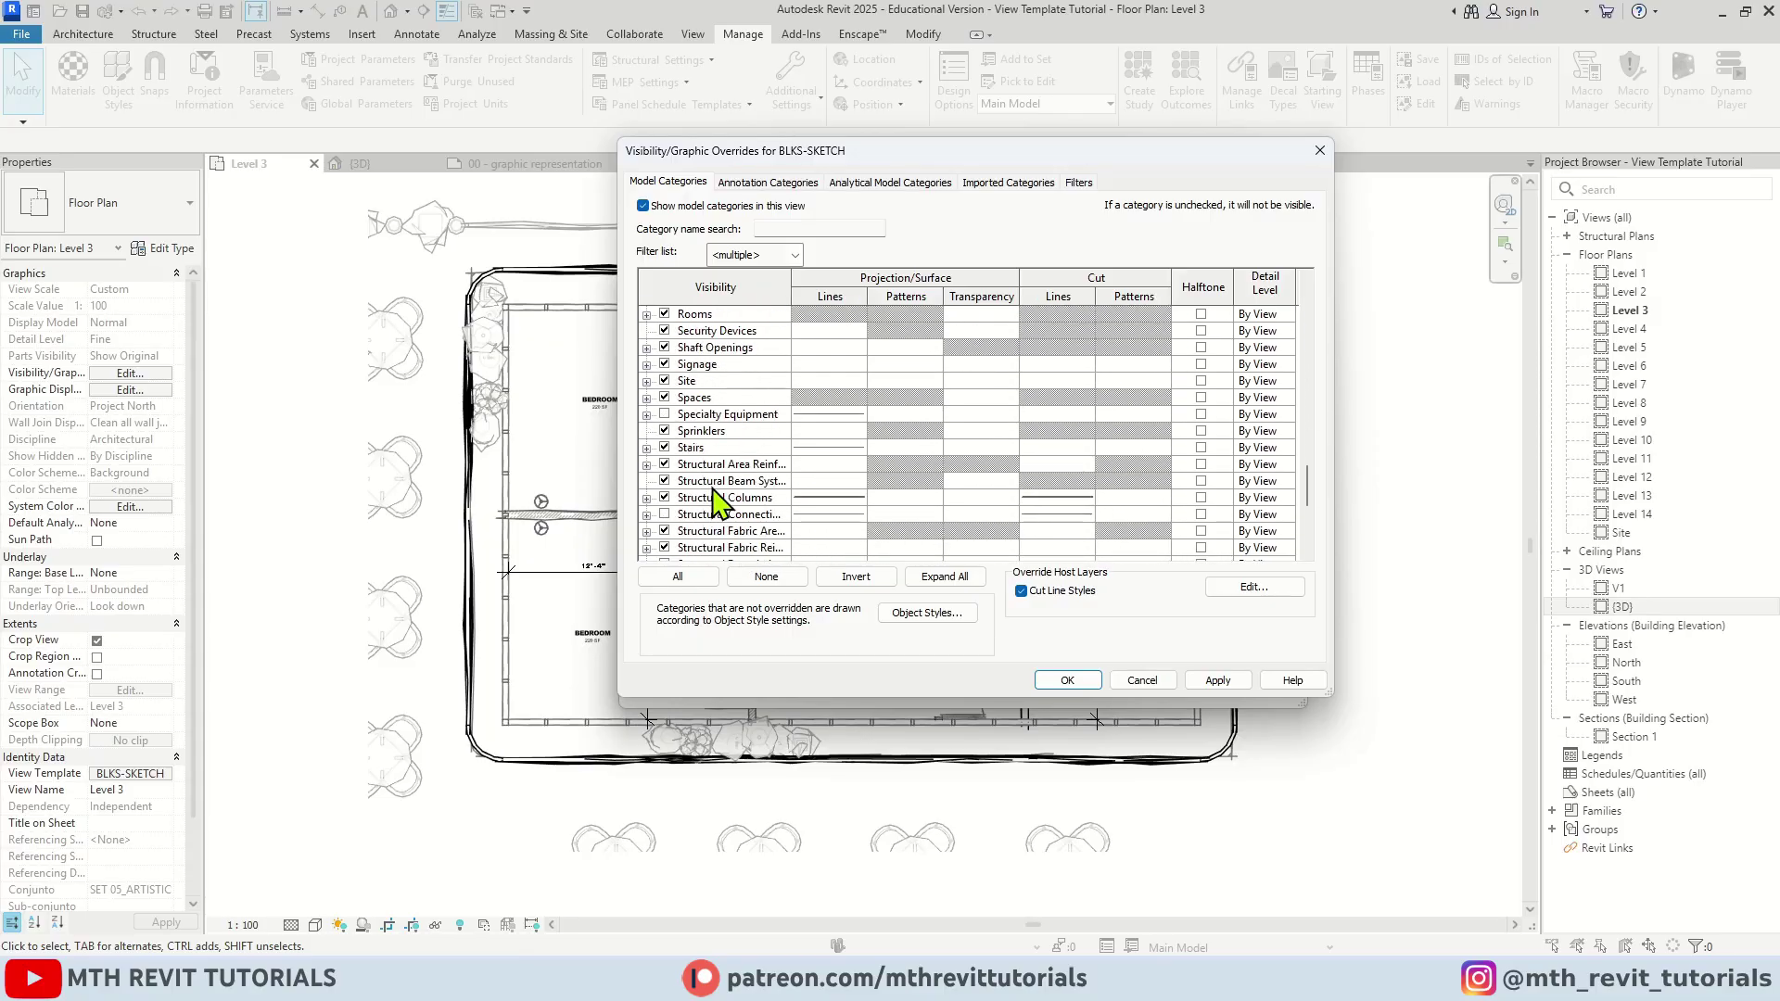
click(664, 413)
scroll(755, 465, down, 5)
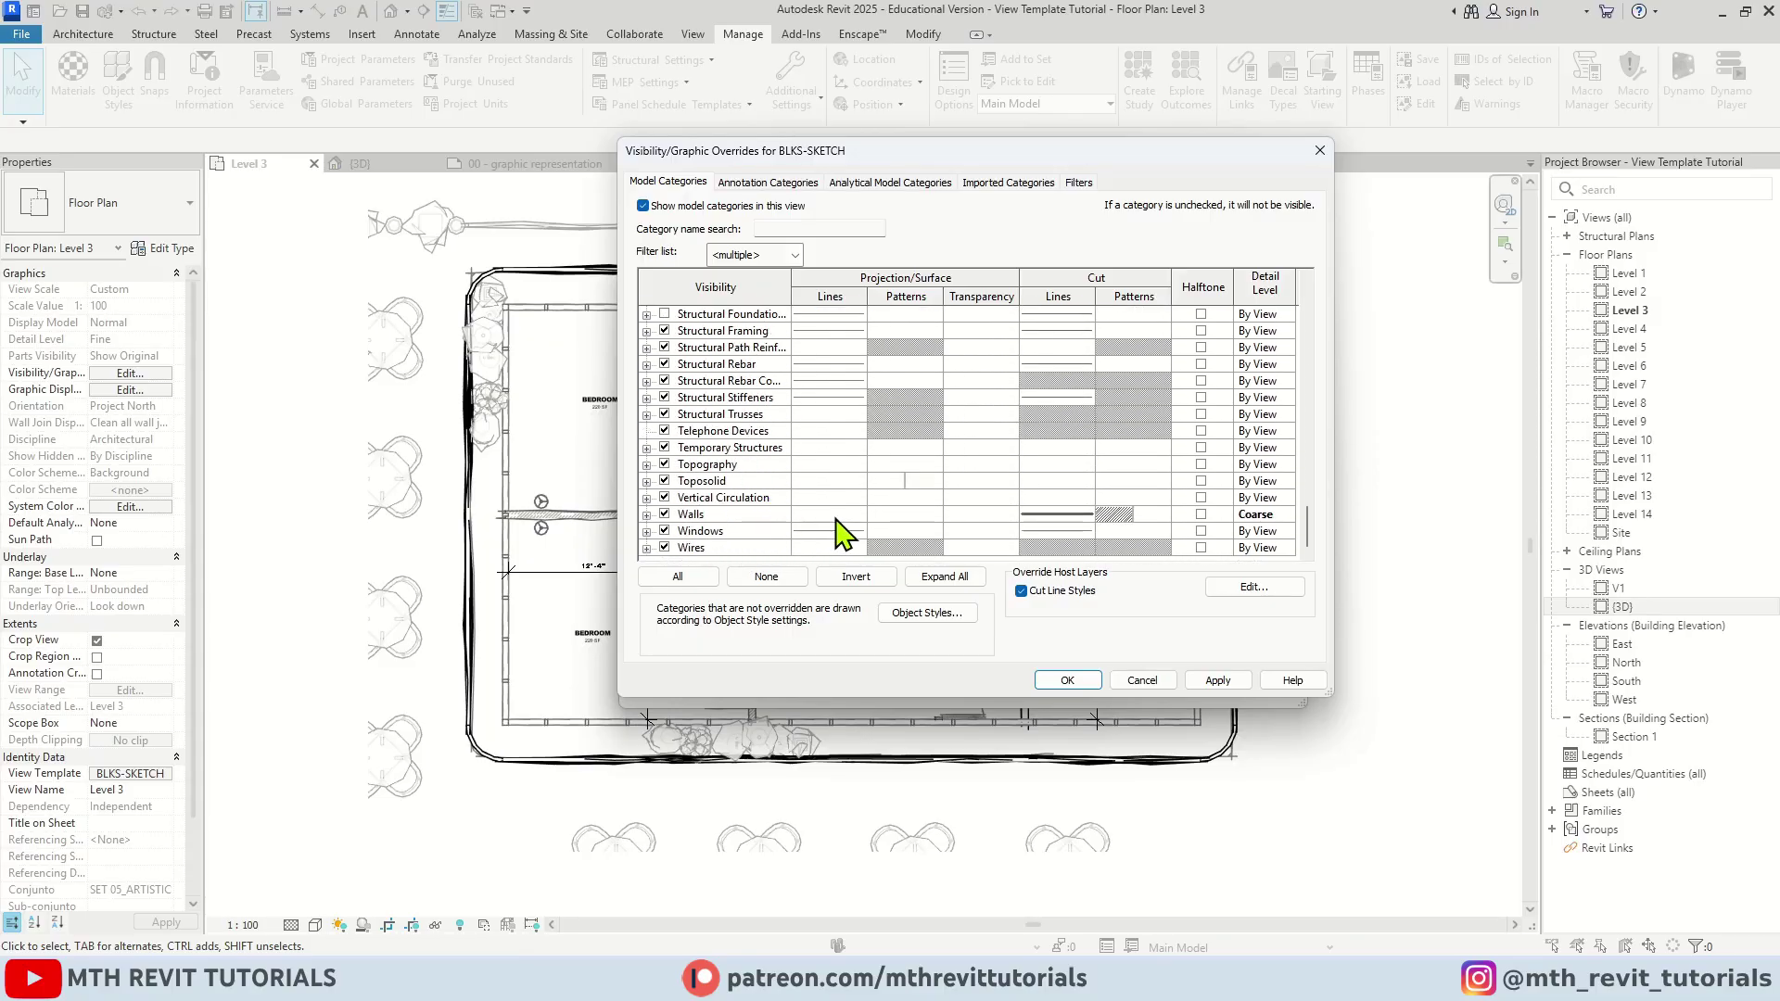
Confirm the visibility changes and apply the edited BLKS-SKETCH template to Level 3.
click(1068, 681)
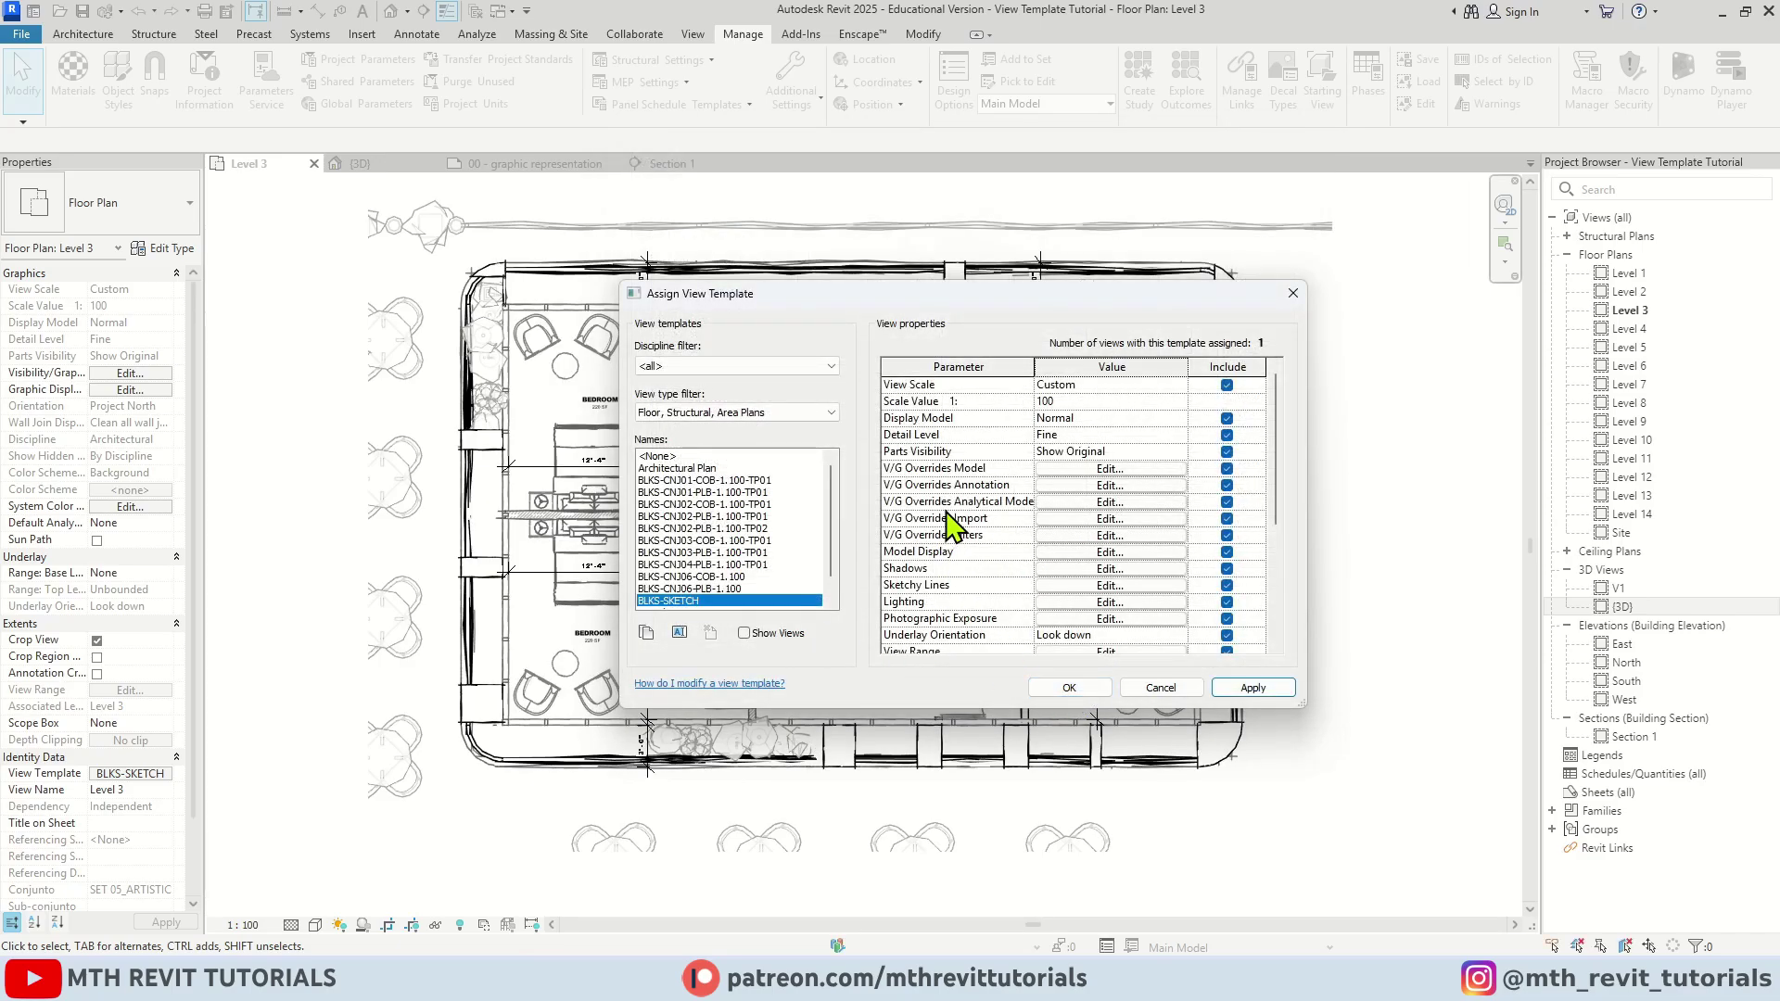
scroll(1020, 482, down, 2)
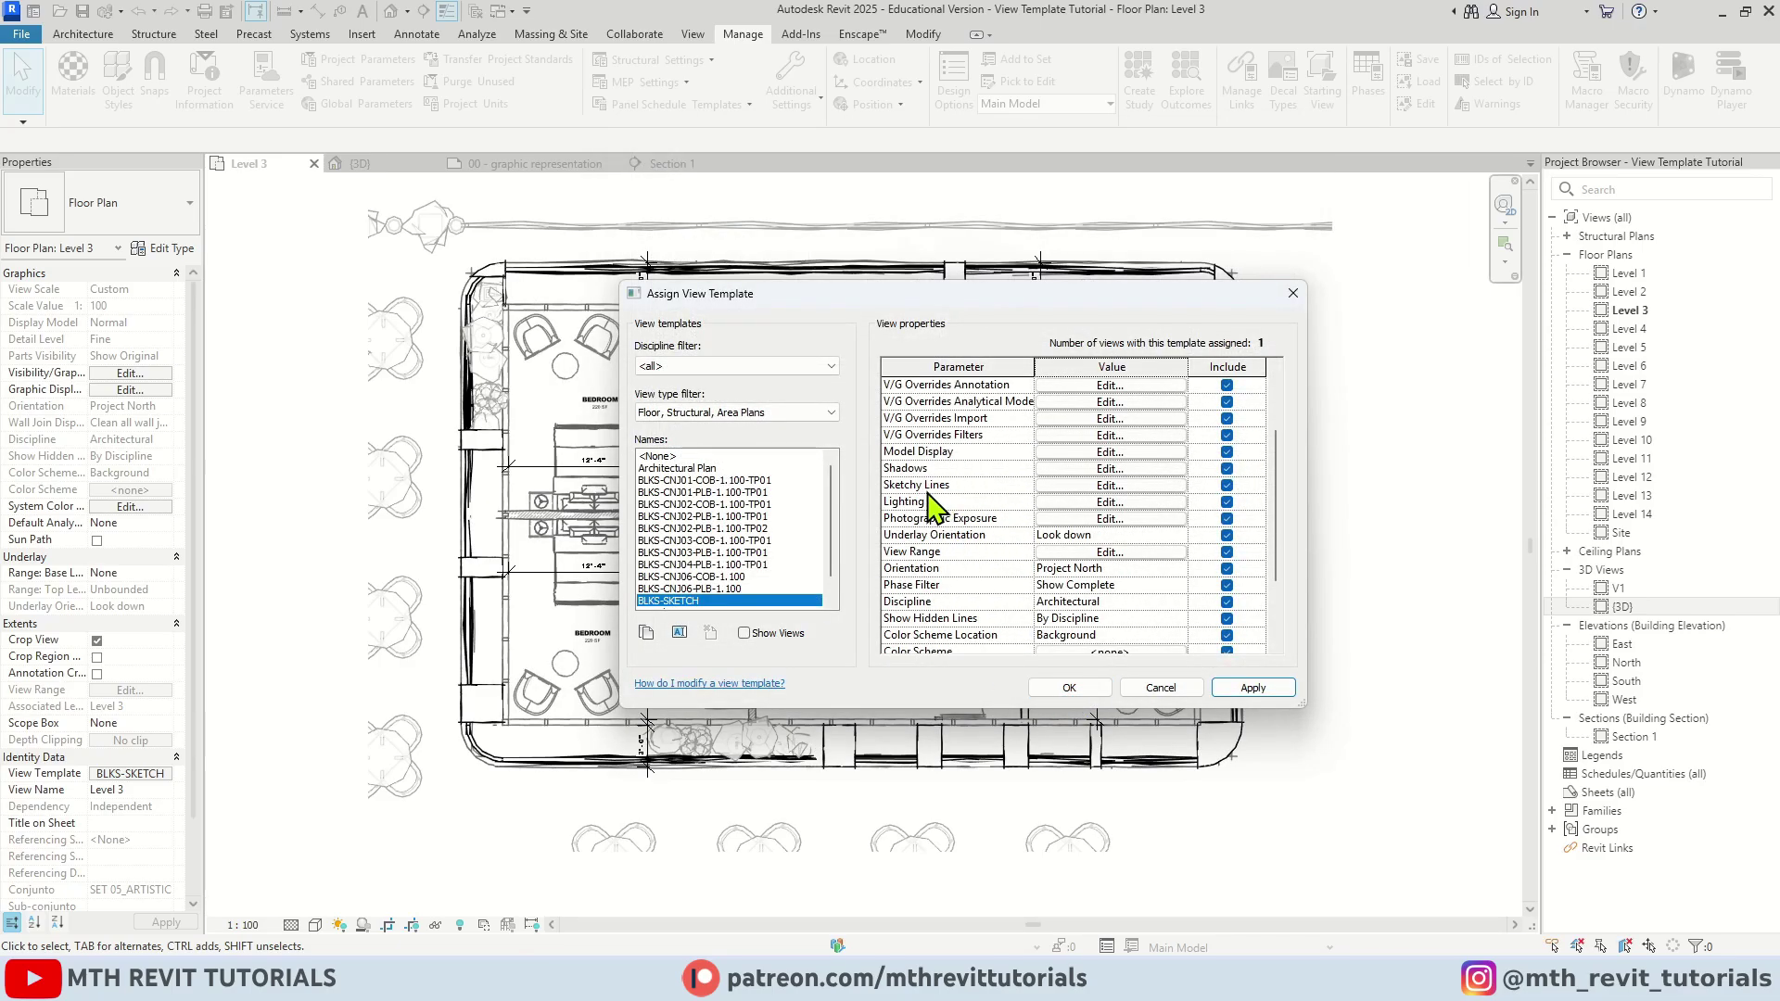
click(1069, 505)
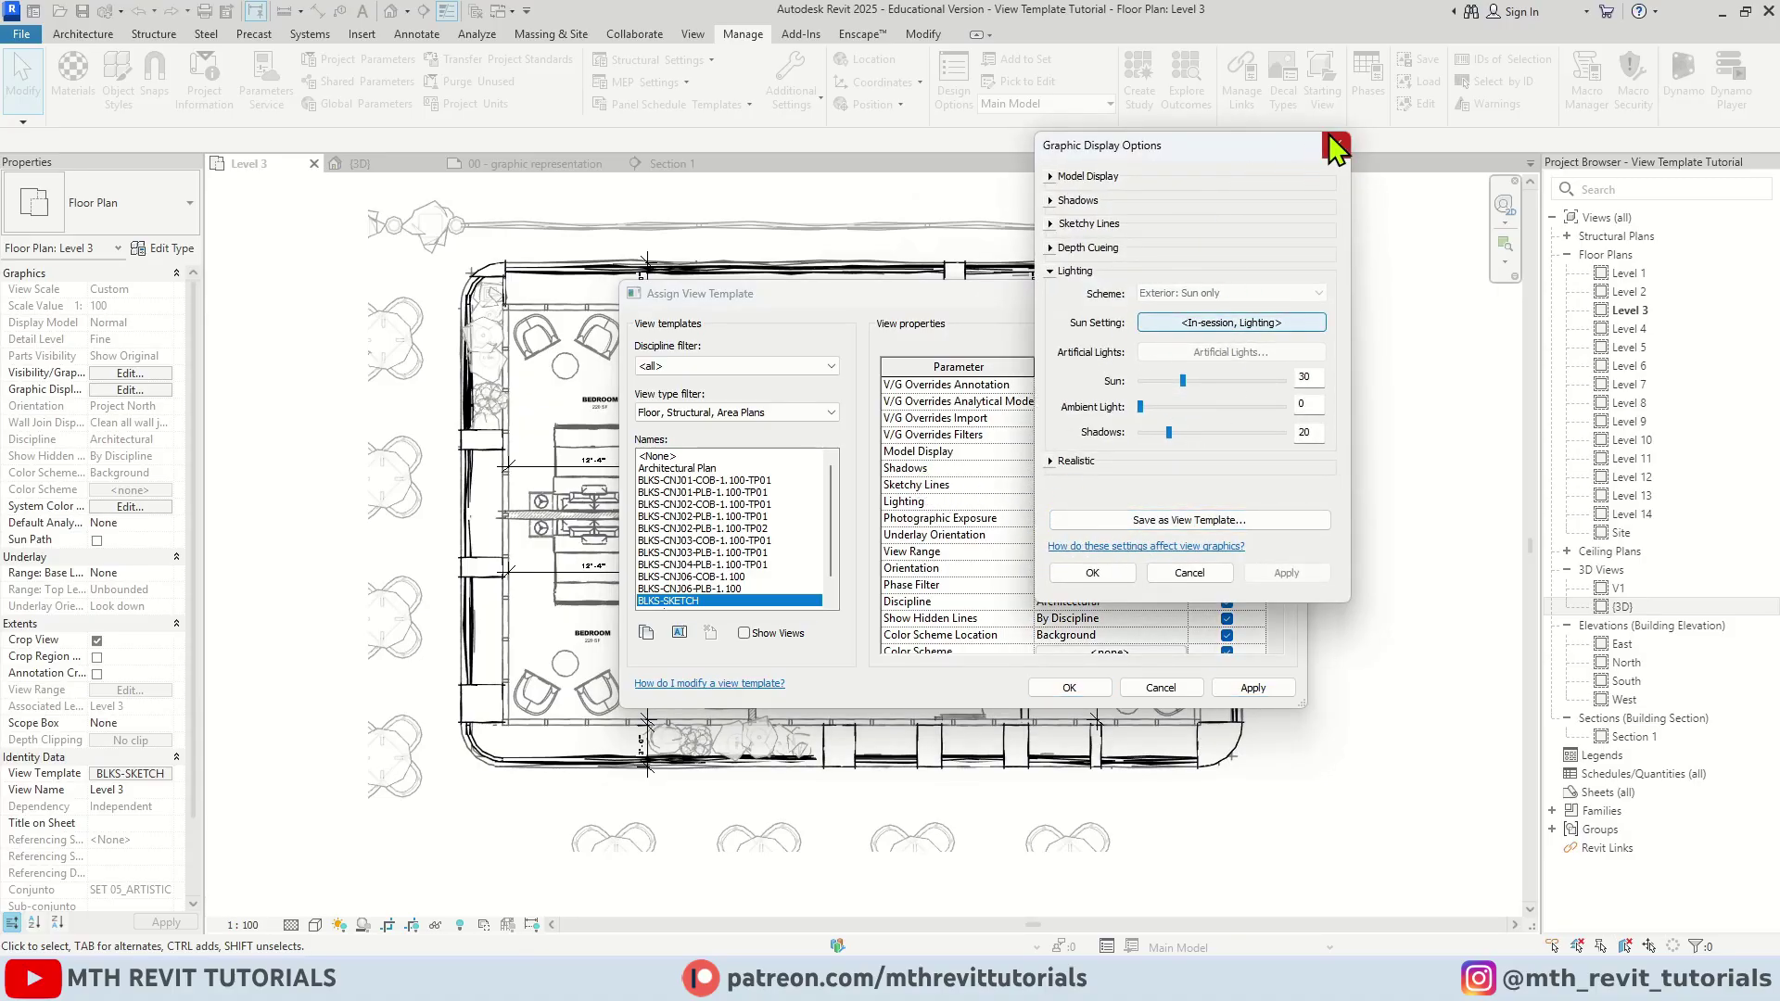
click(1335, 145)
scroll(1074, 570, down, 2)
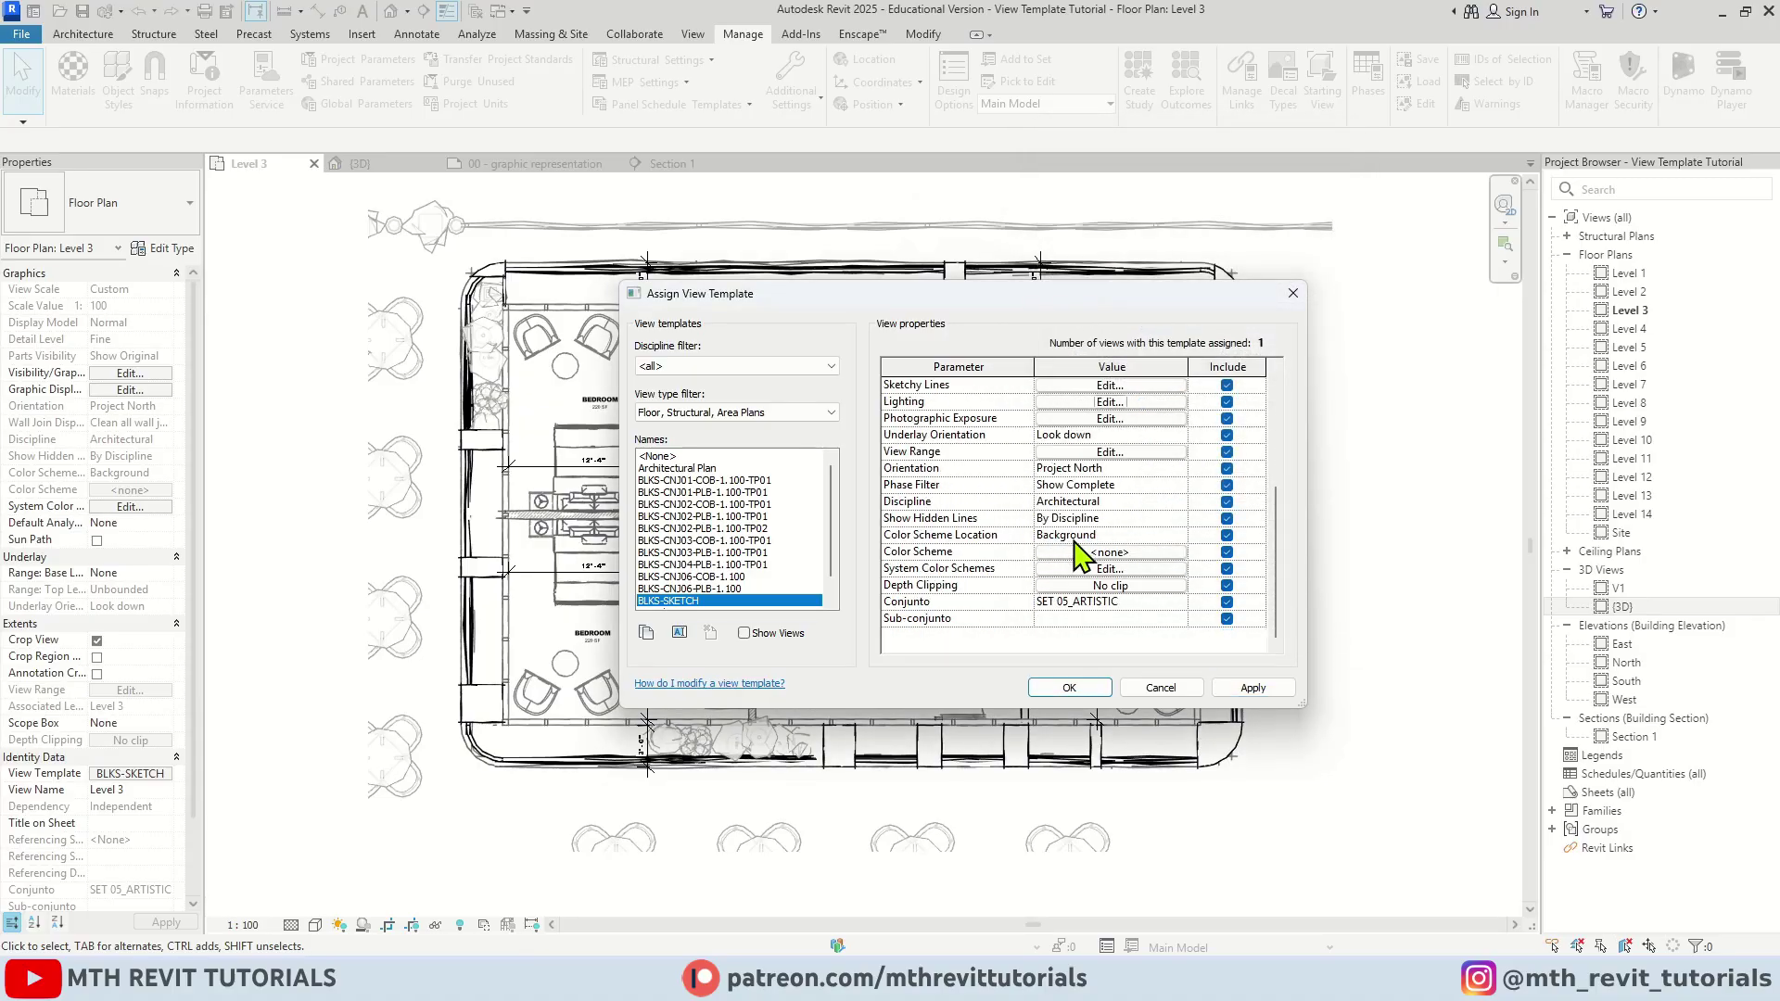
click(1238, 687)
click(1071, 688)
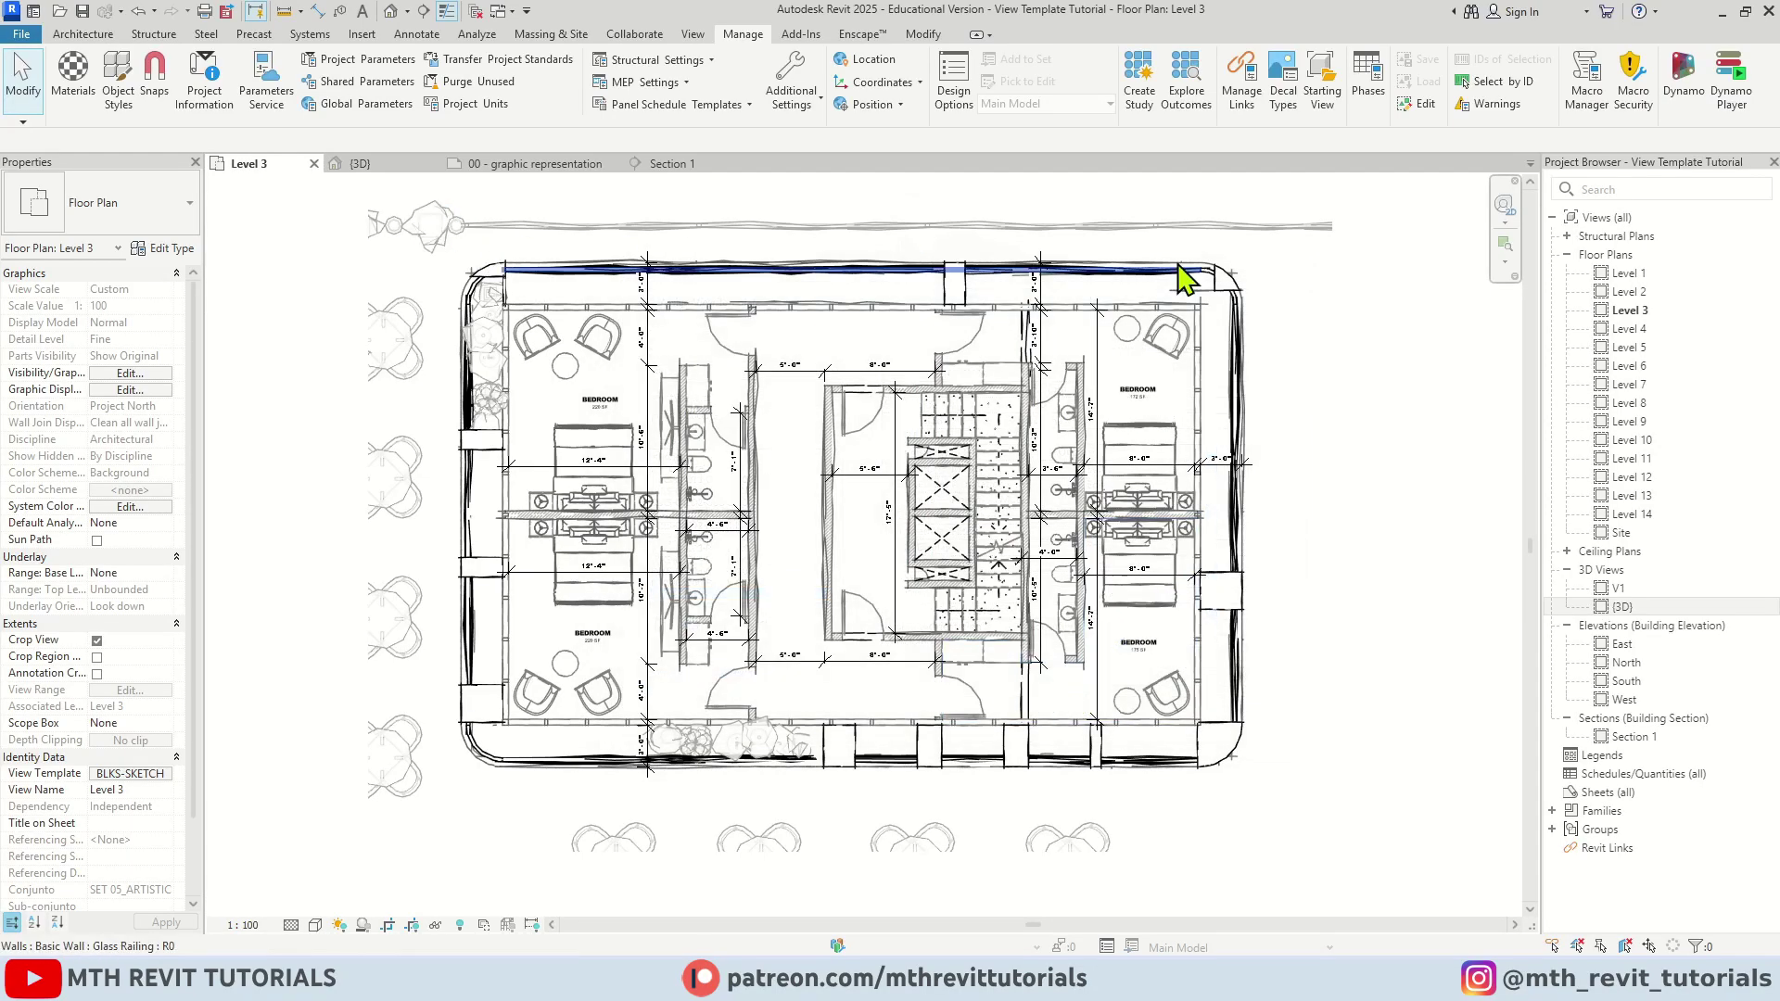
Hide the top, left and bottom rows of planters around the floor plate in this view.
drag(636, 239, 401, 197)
right_click(401, 196)
mouse_move(469, 287)
click(704, 287)
click(370, 767)
right_click(386, 289)
mouse_move(461, 382)
click(696, 383)
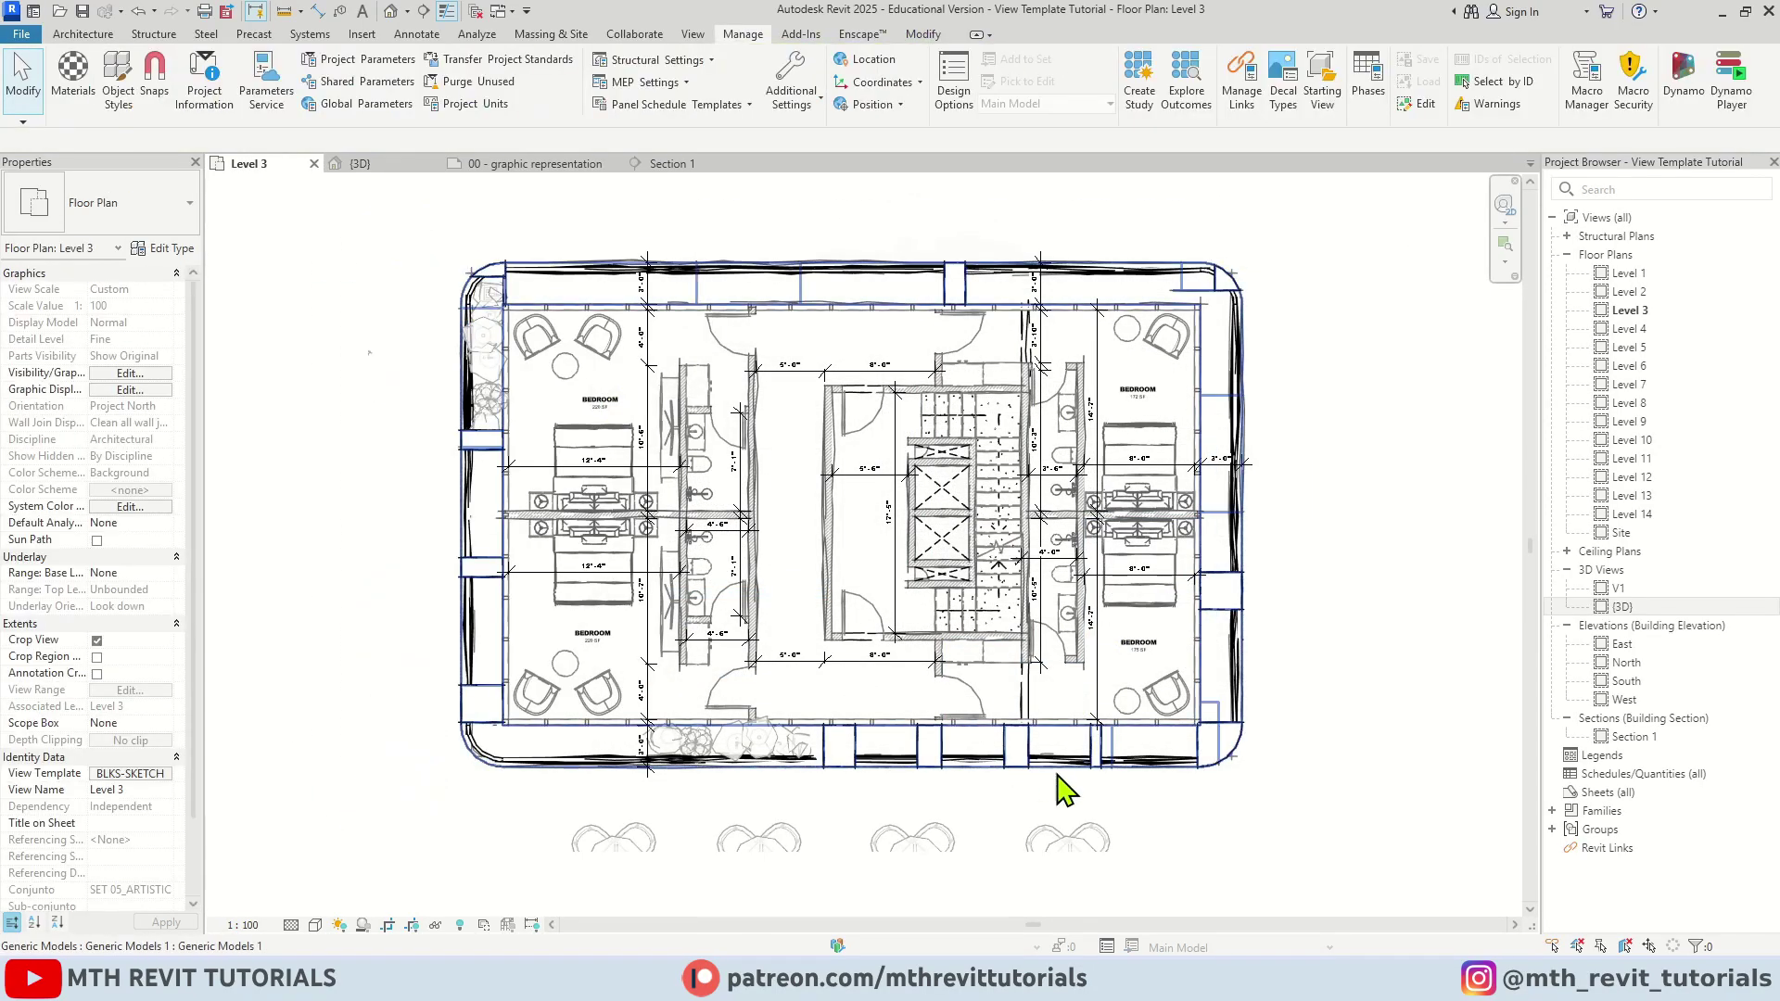
drag(1075, 796, 594, 820)
right_click(593, 820)
mouse_move(775, 439)
click(863, 439)
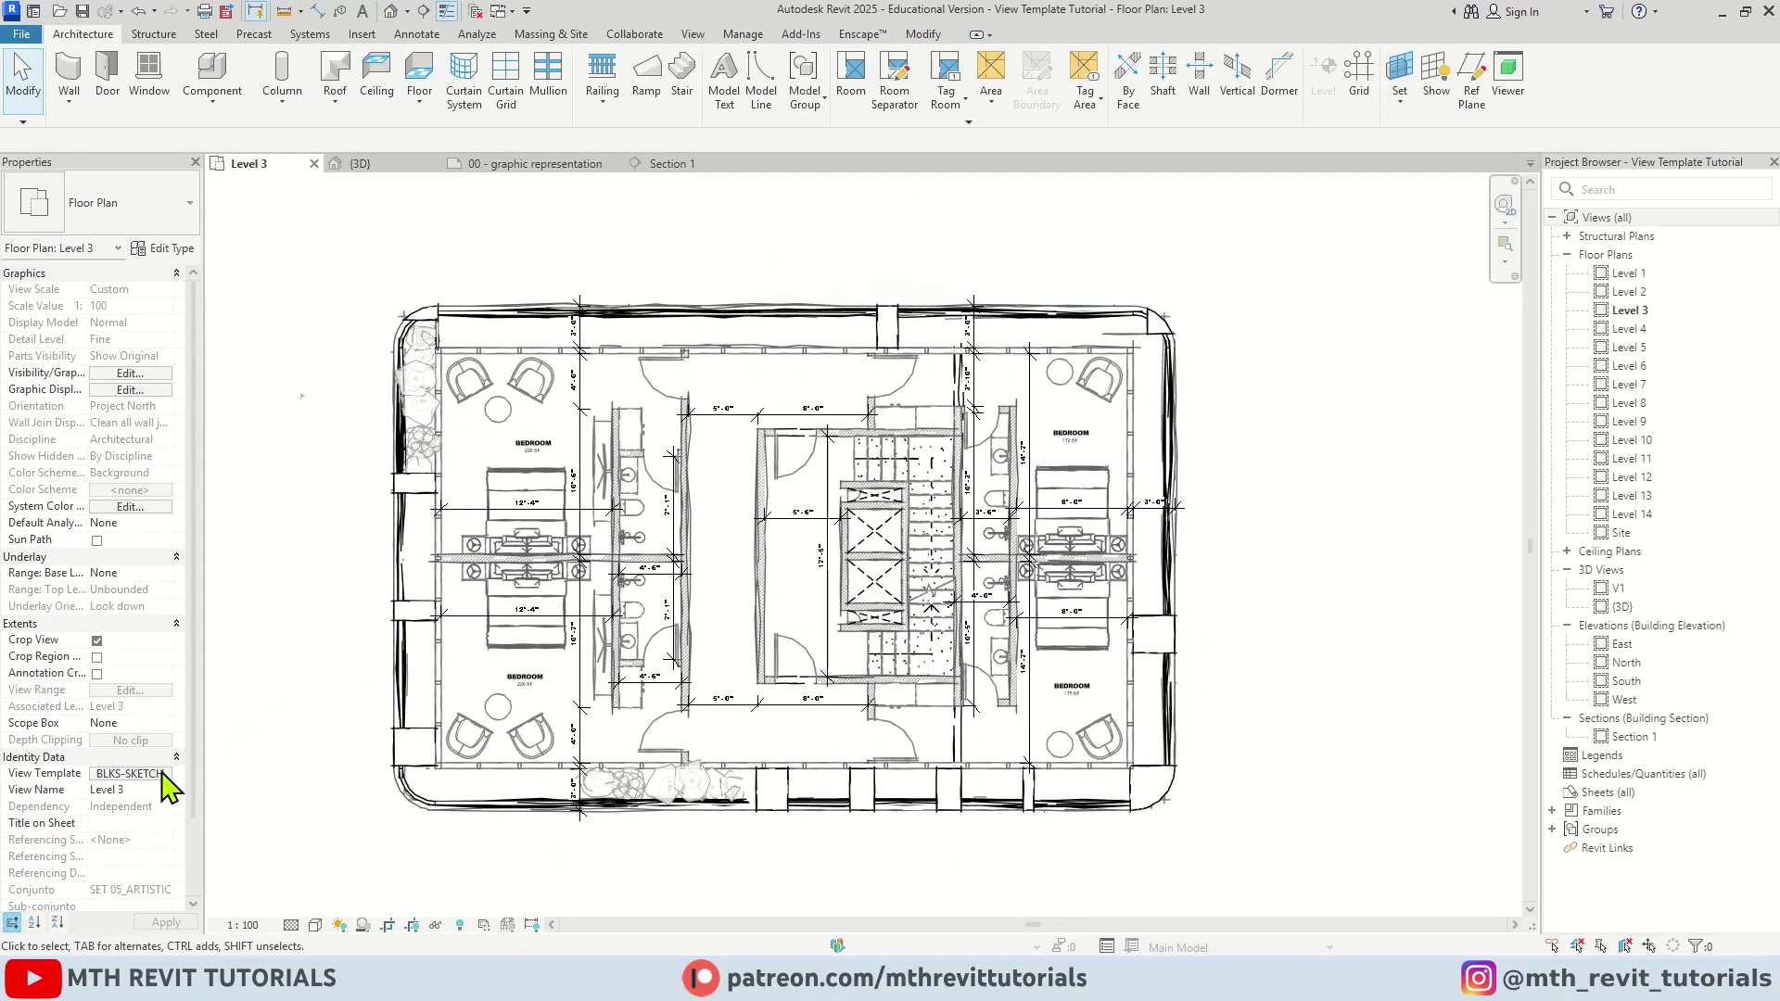
Set the Level 3 plan's view template to <None>.
click(163, 775)
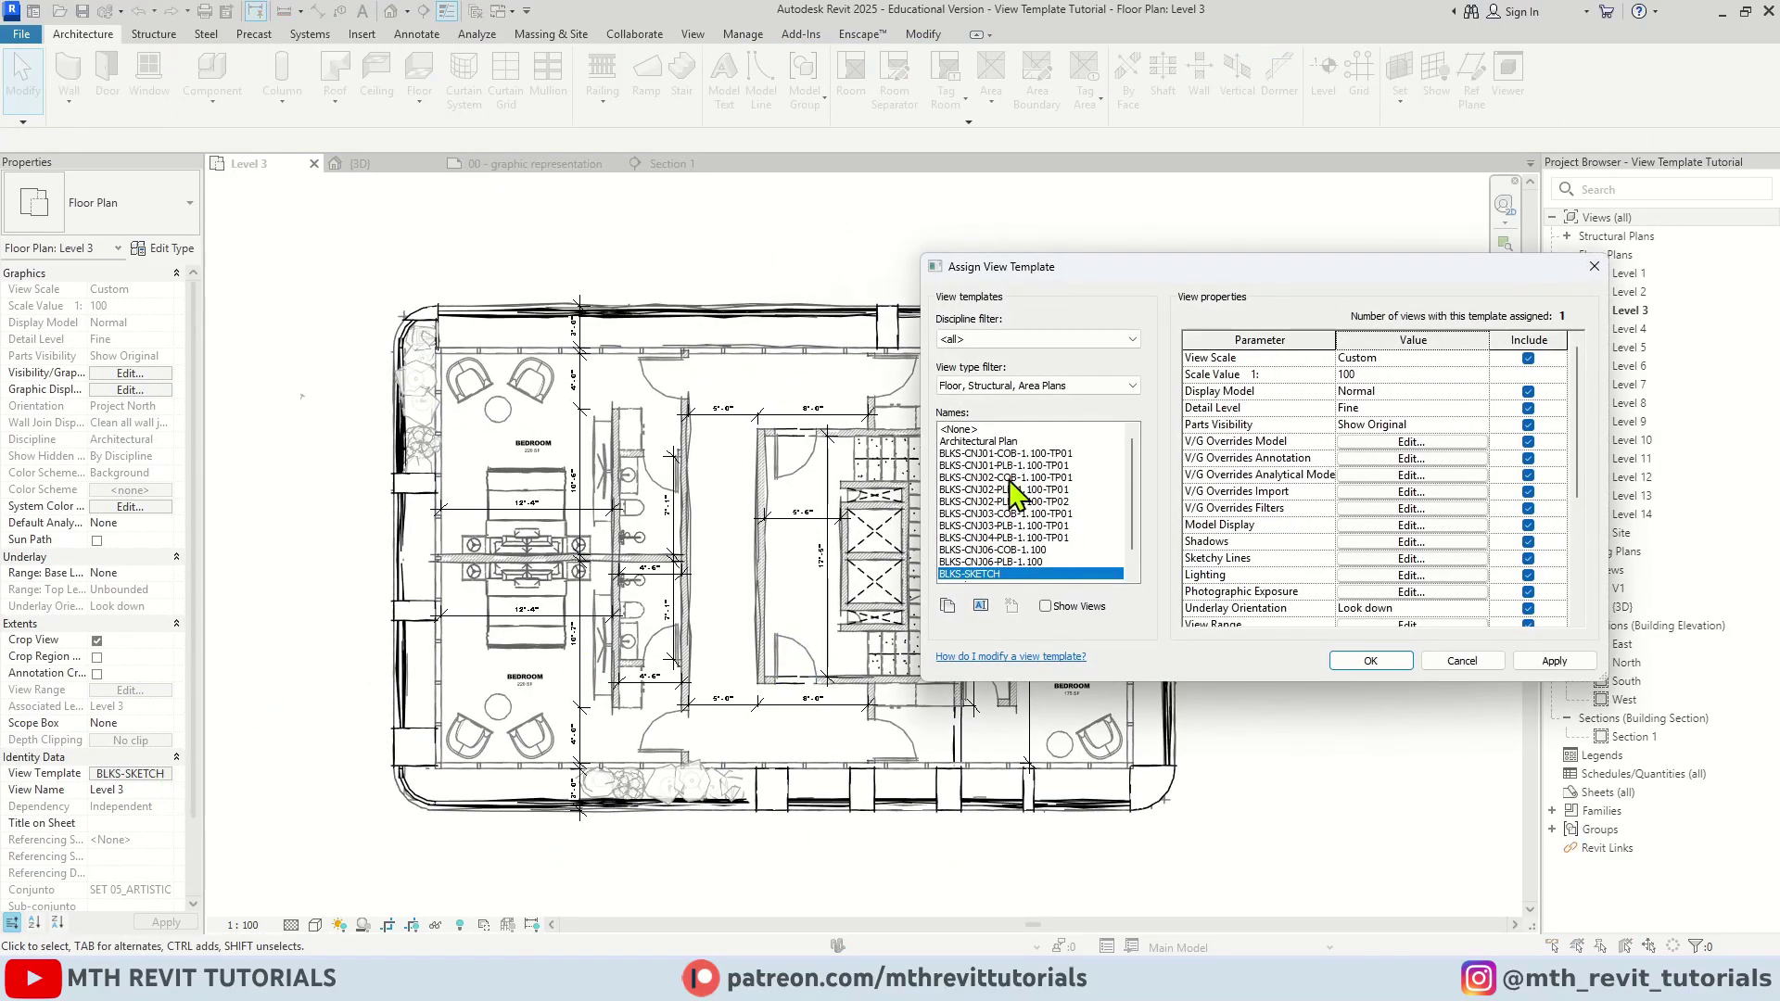
drag(1023, 278, 732, 287)
click(664, 435)
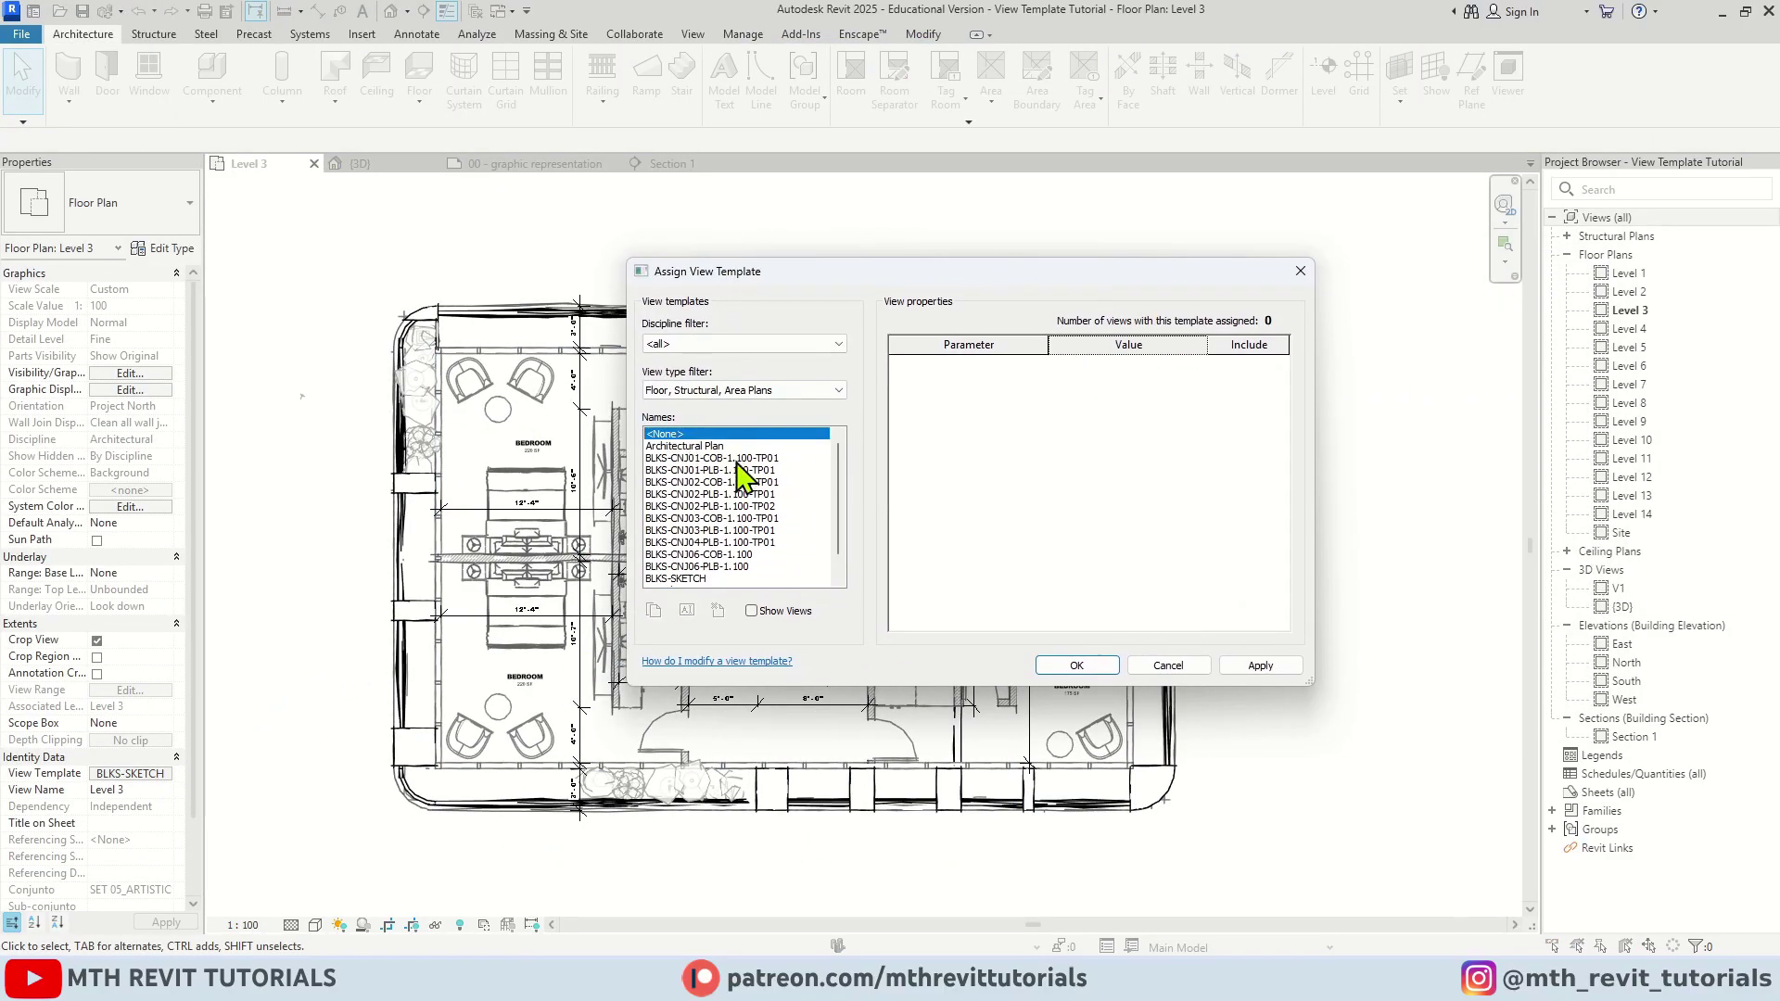
click(1078, 666)
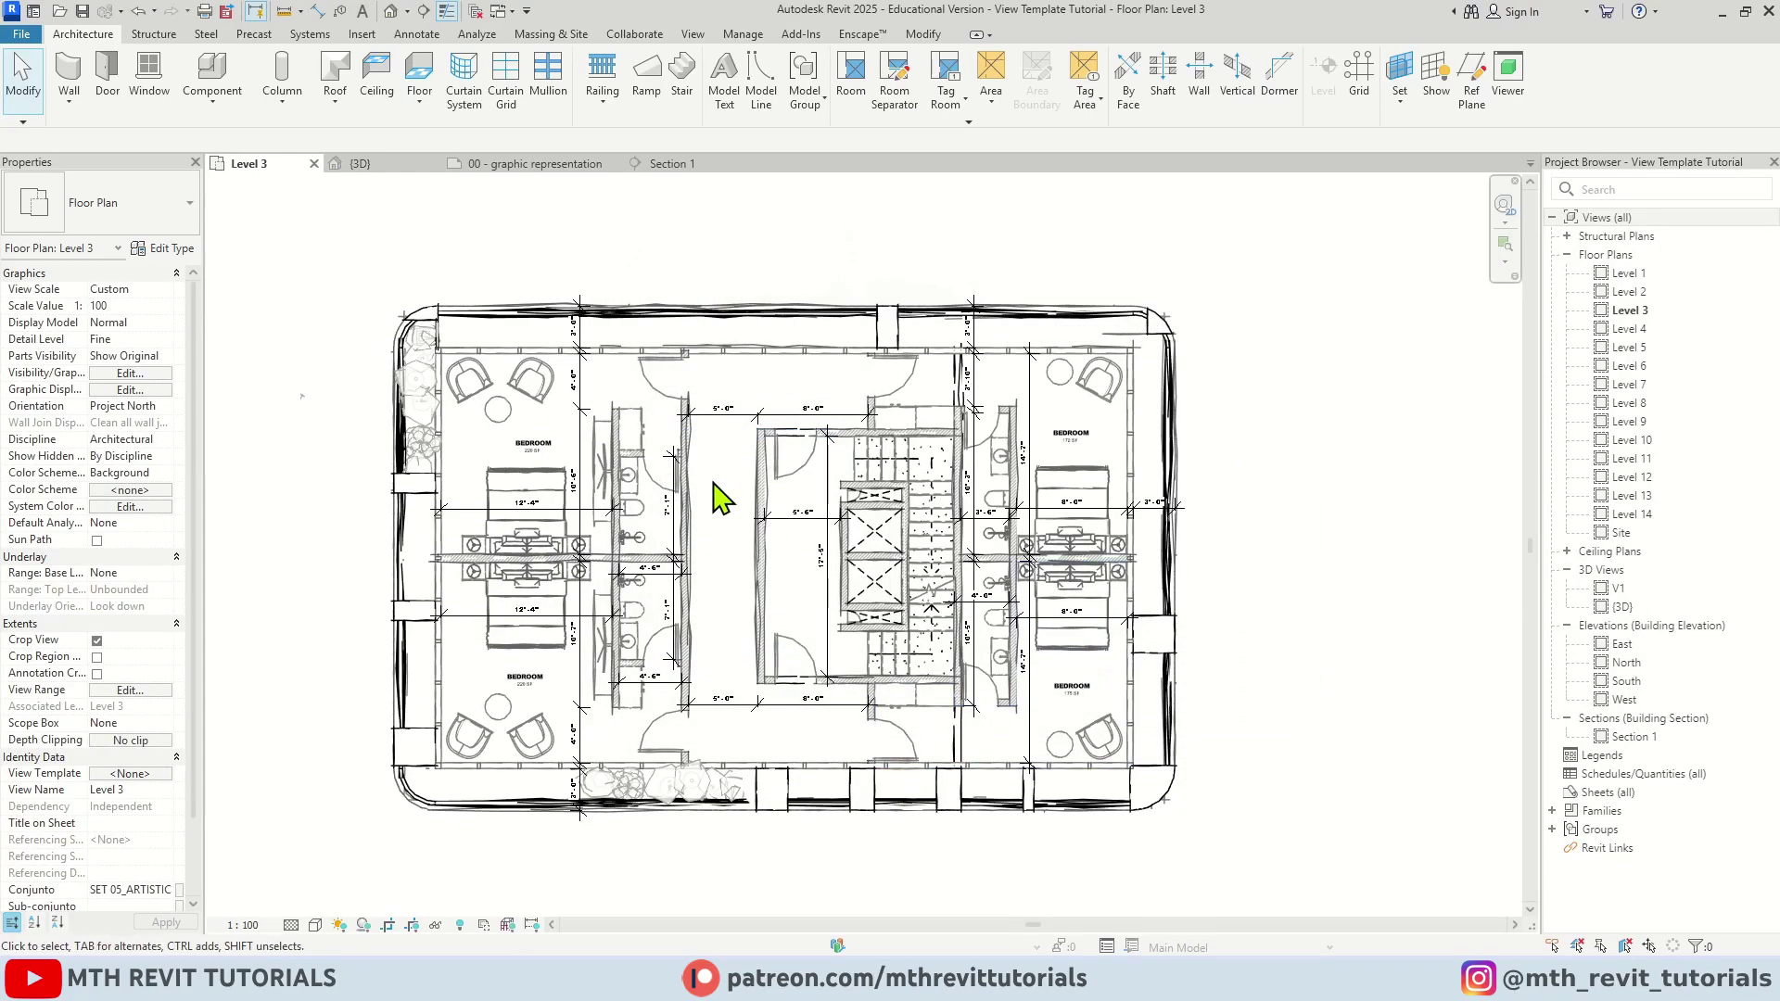
Inspect the now-editable scale, detail level and visual style menus without changing them.
click(243, 924)
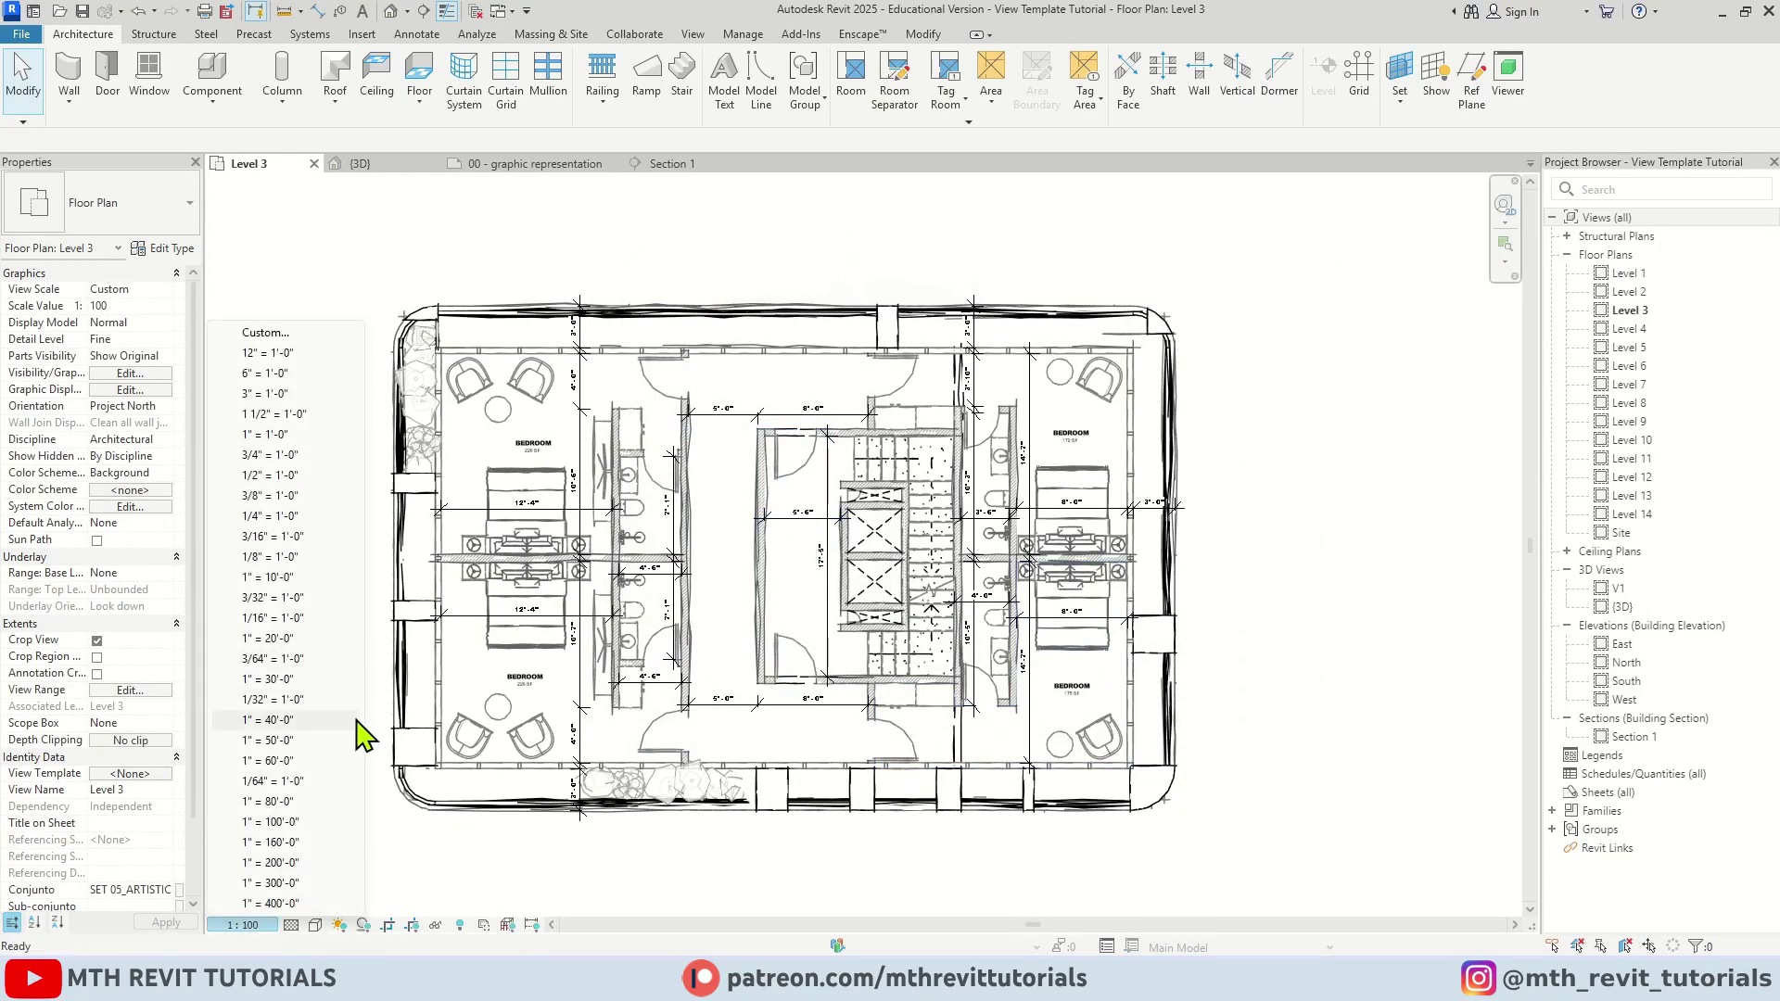
click(293, 925)
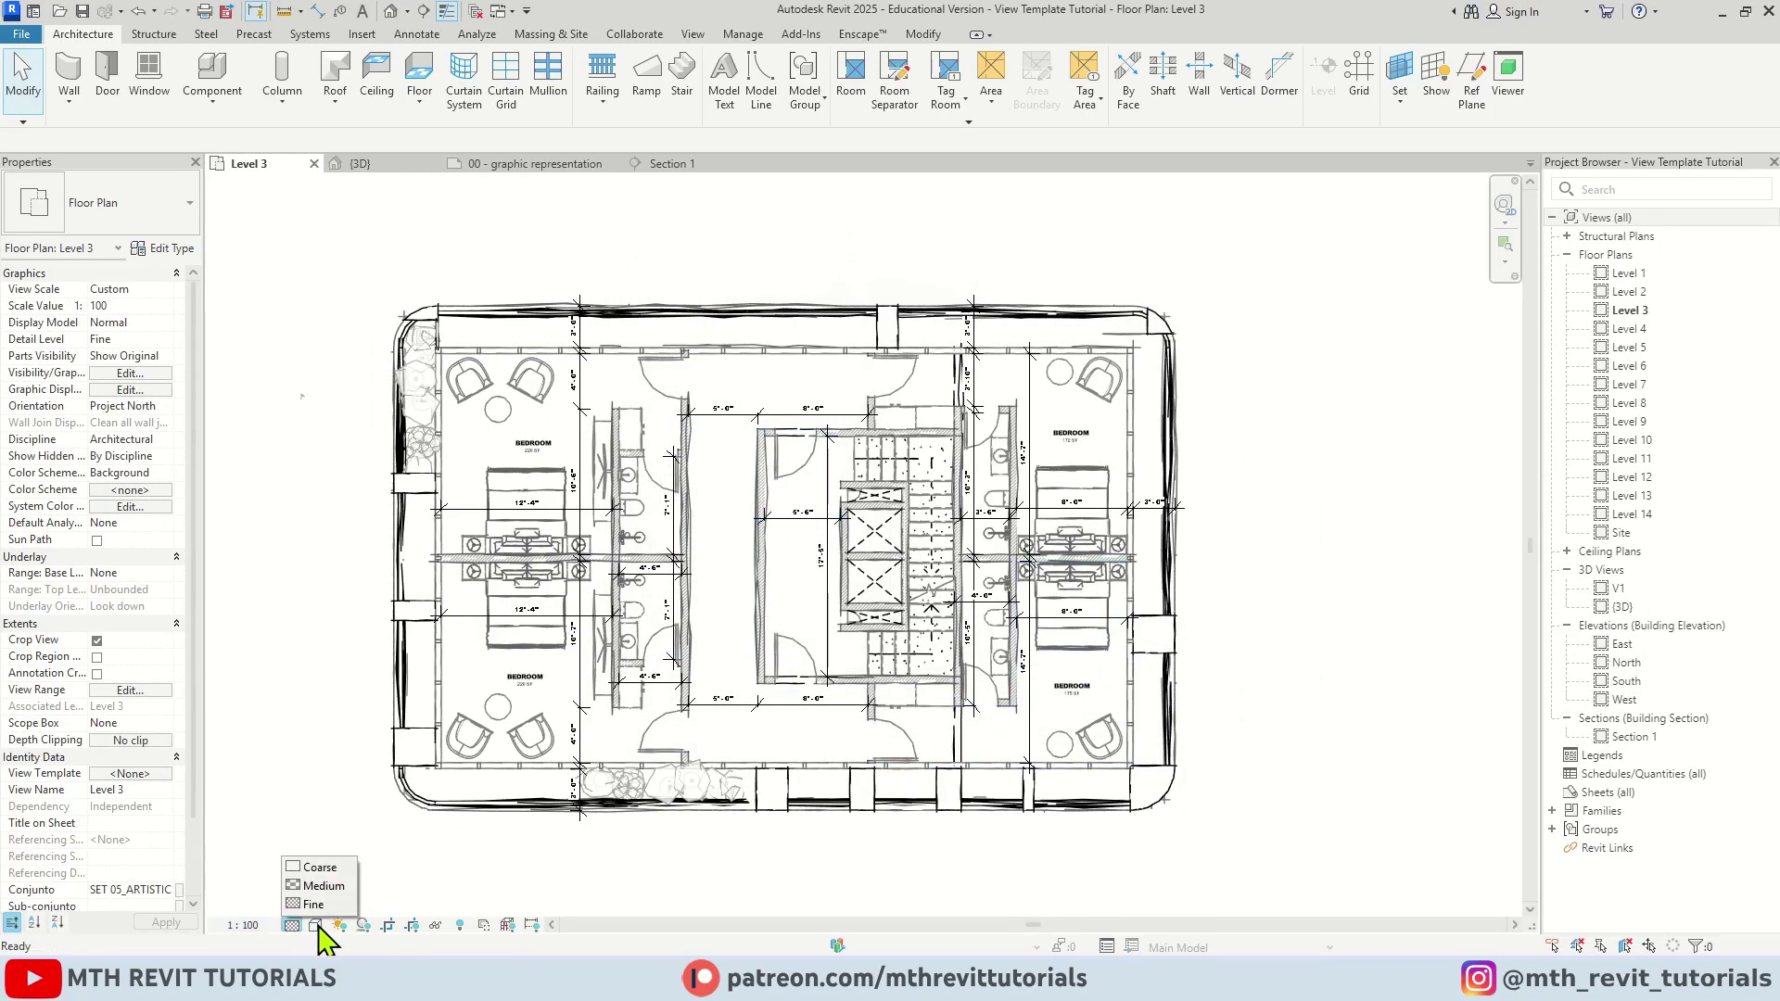
click(316, 926)
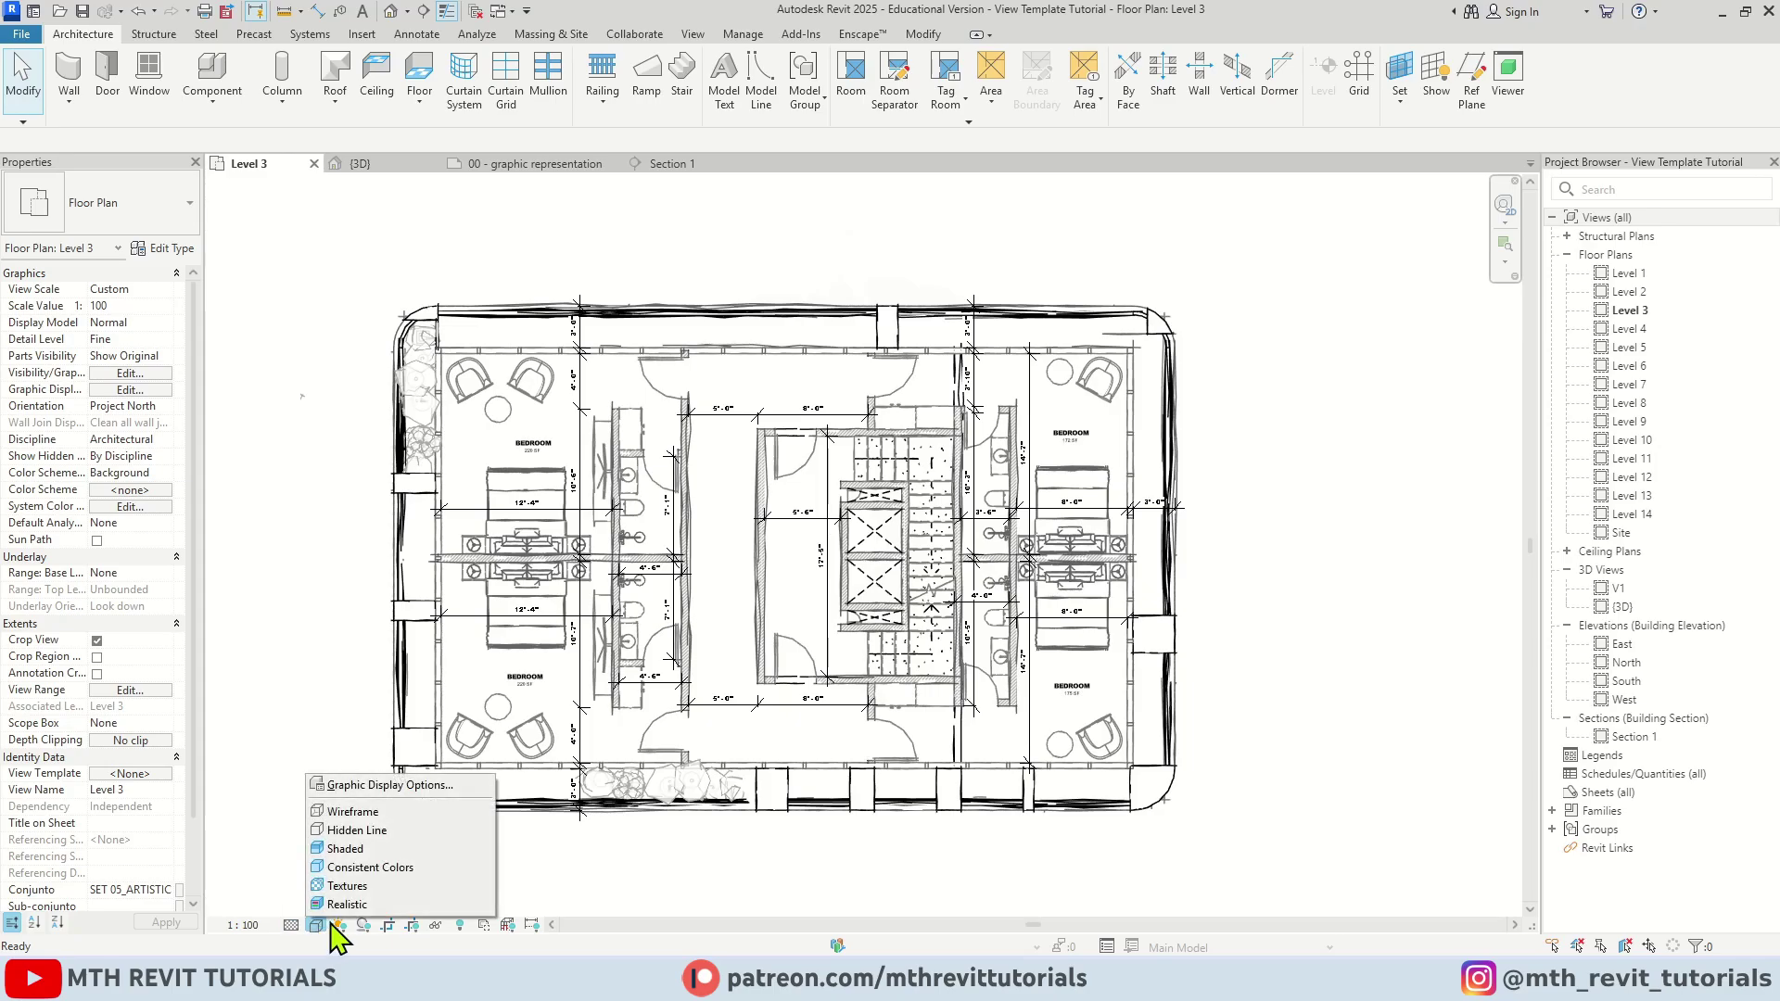
click(573, 877)
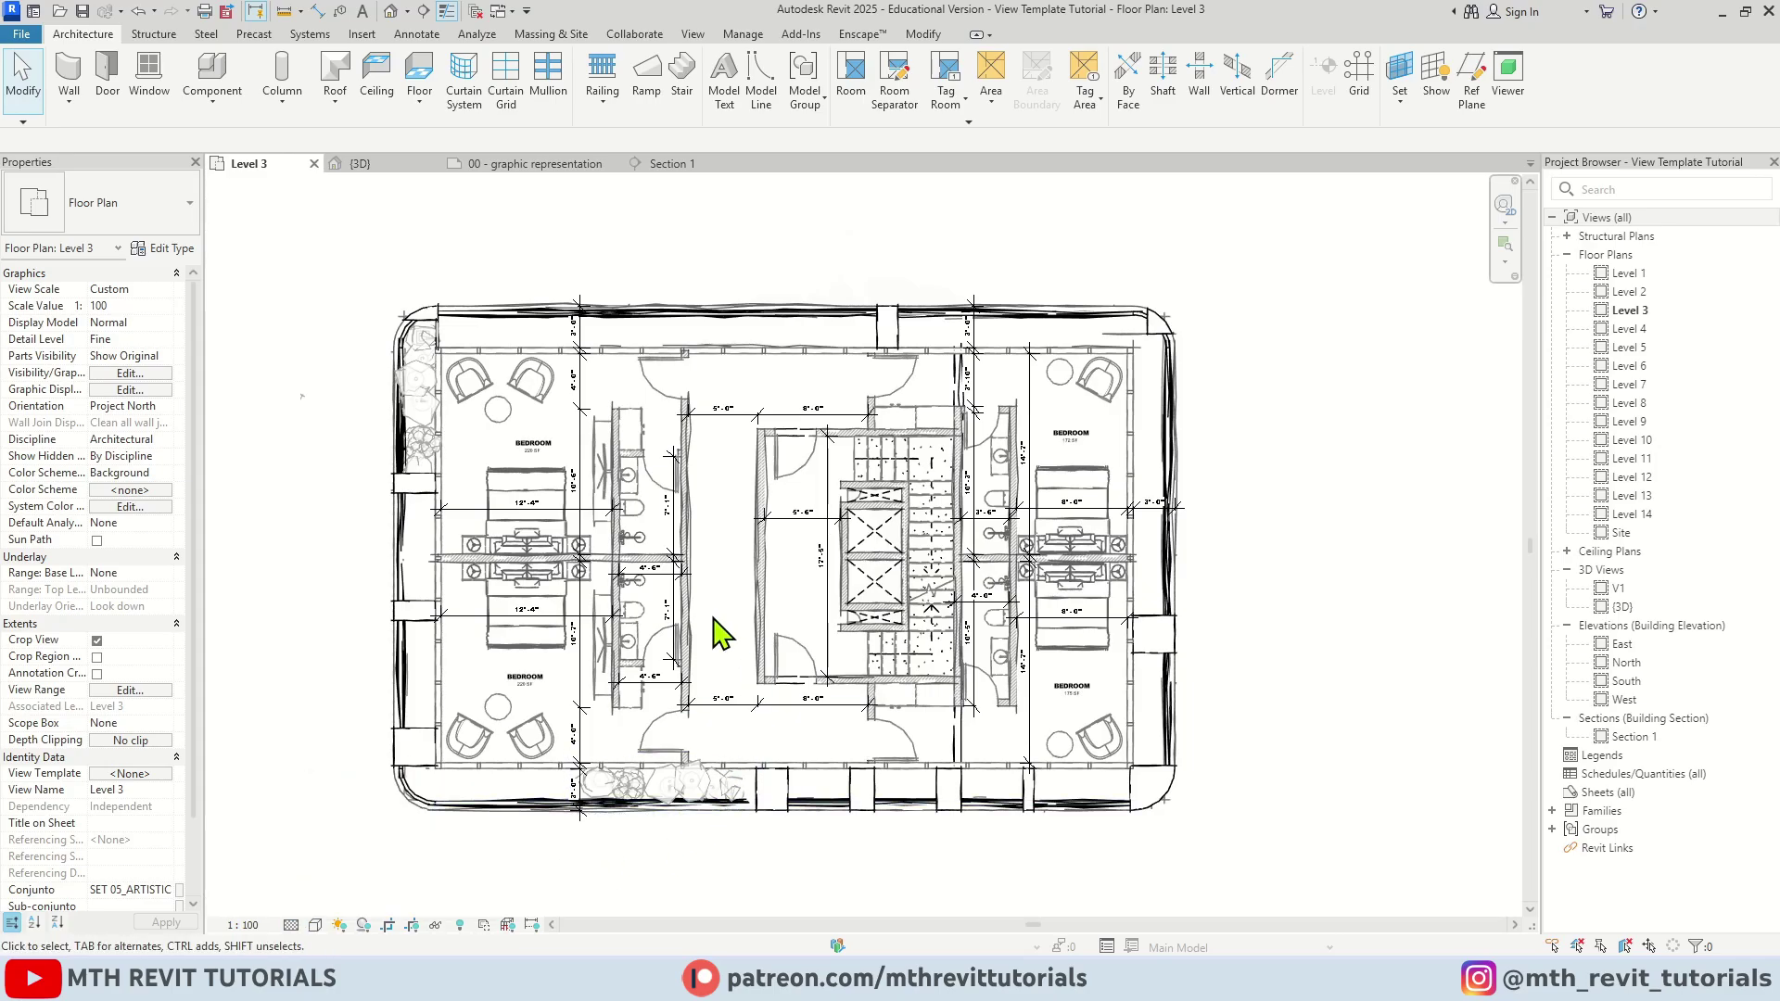
scroll(714, 628, up, 2)
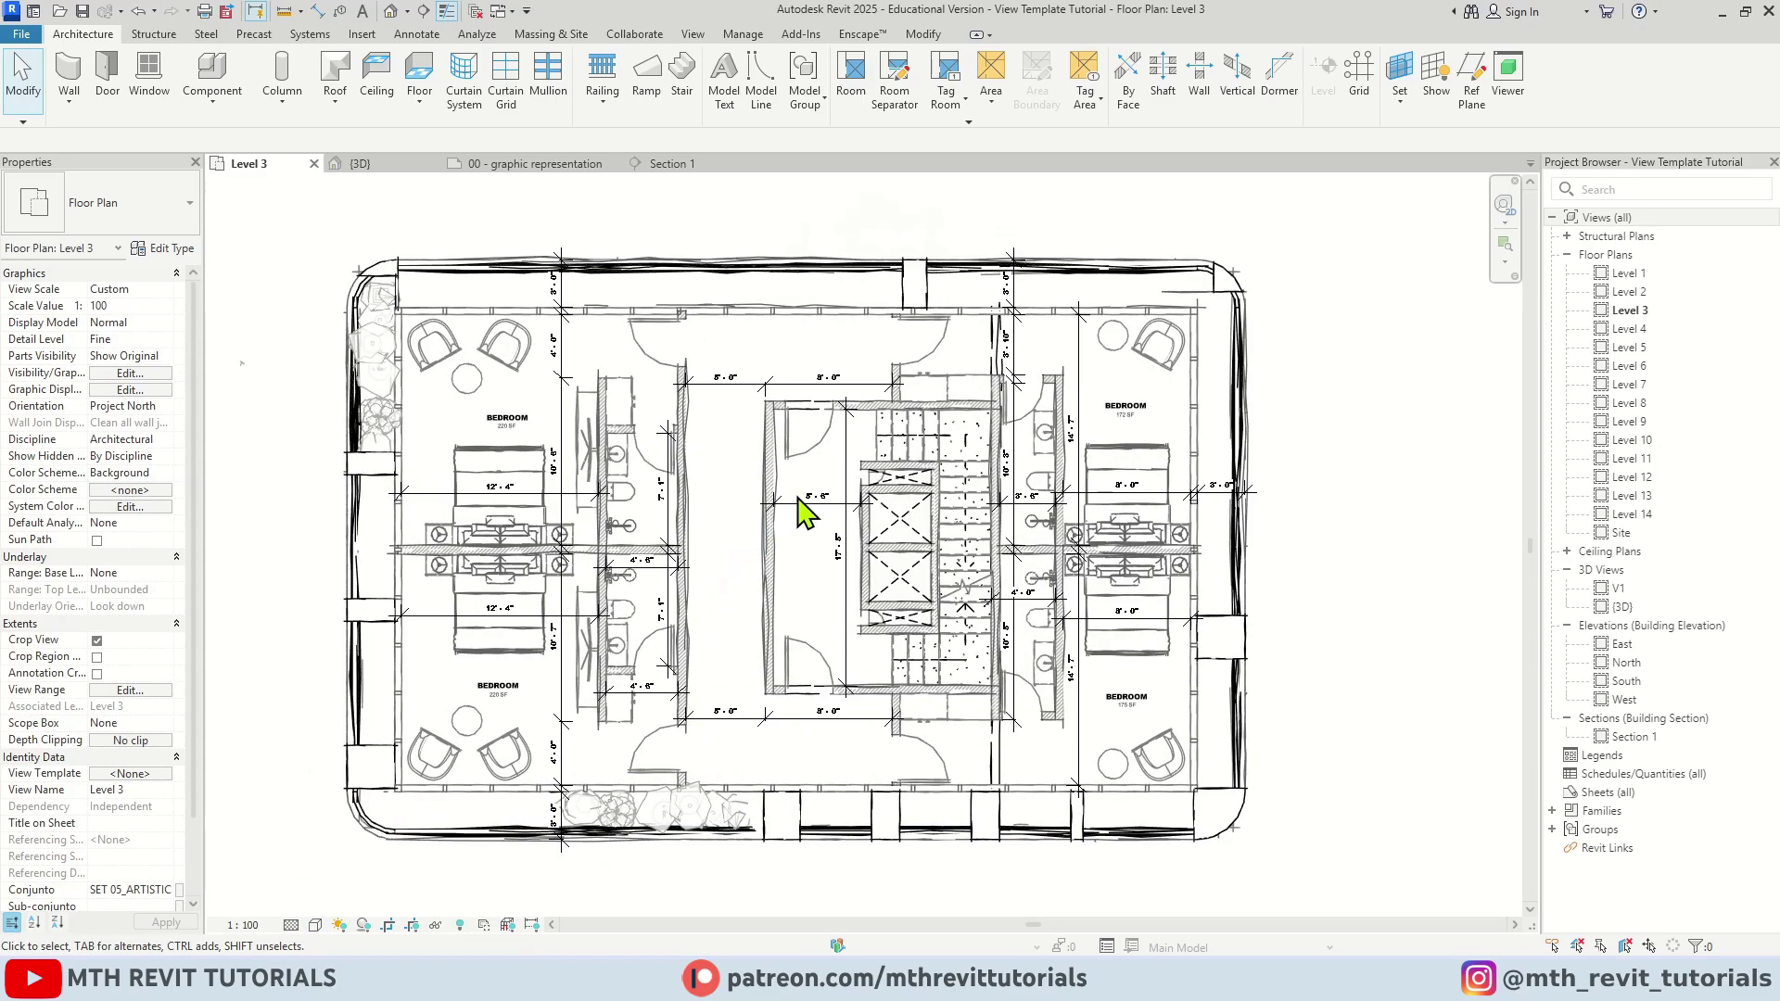
scroll(779, 608, up, 2)
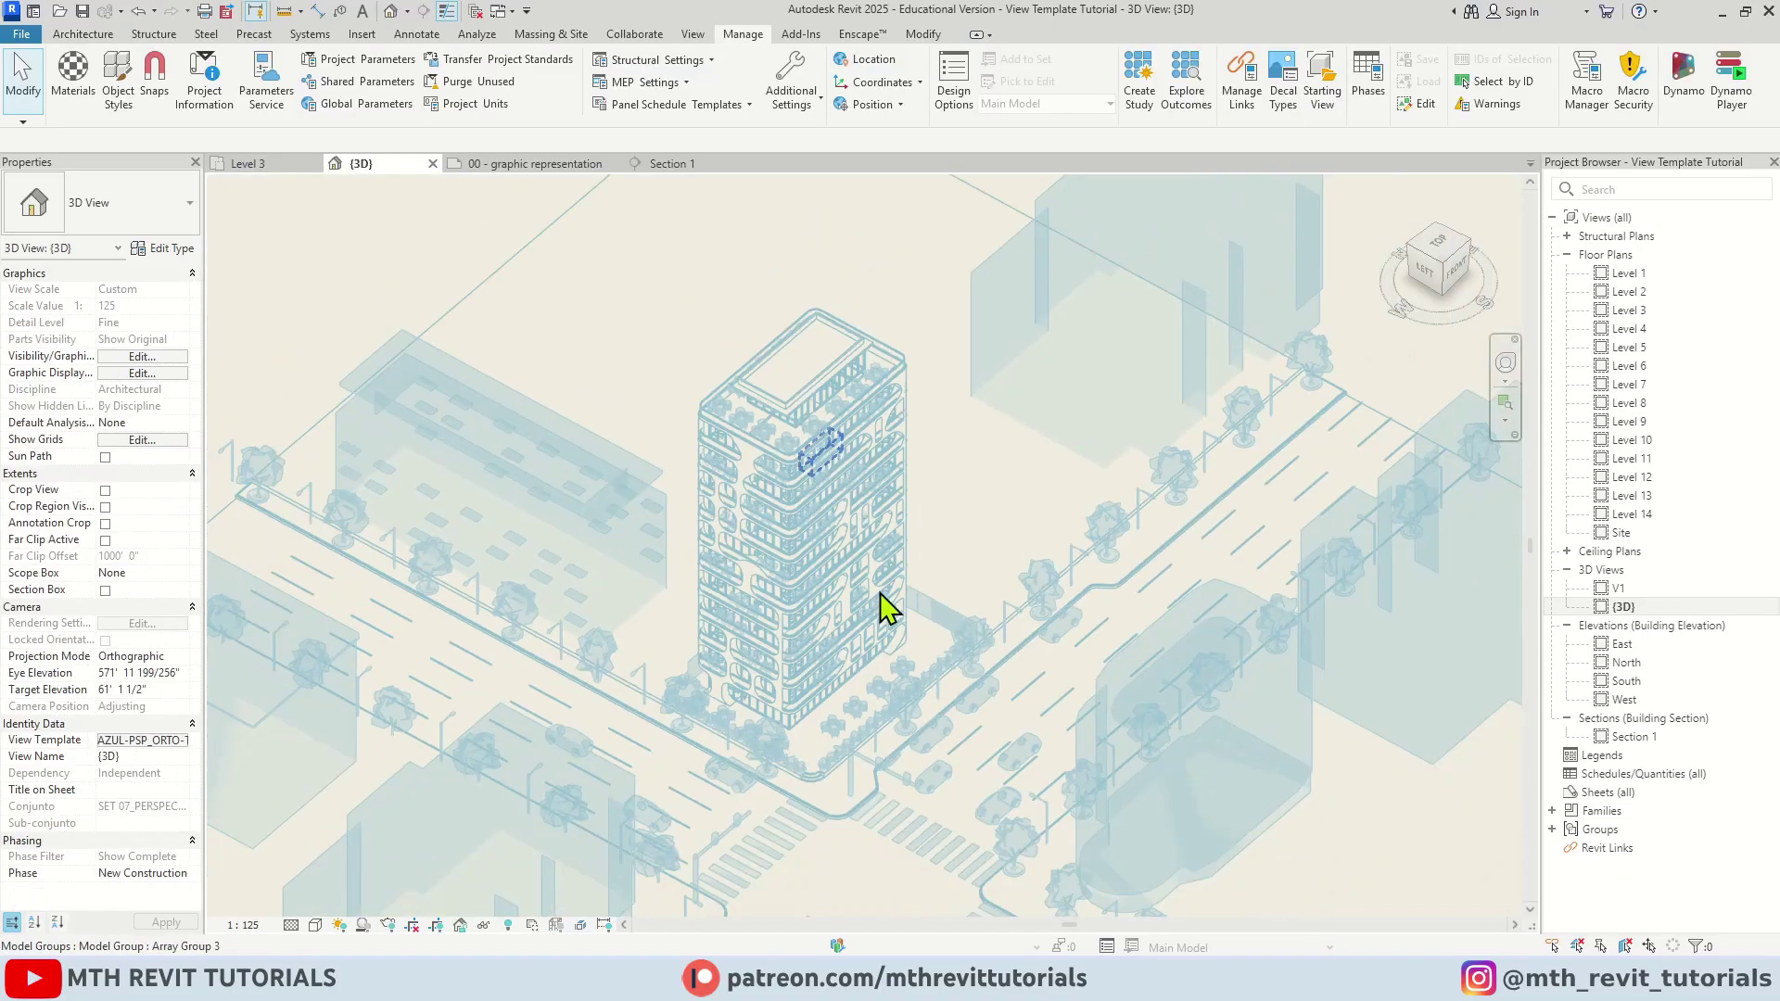
scroll(891, 609, up, 4)
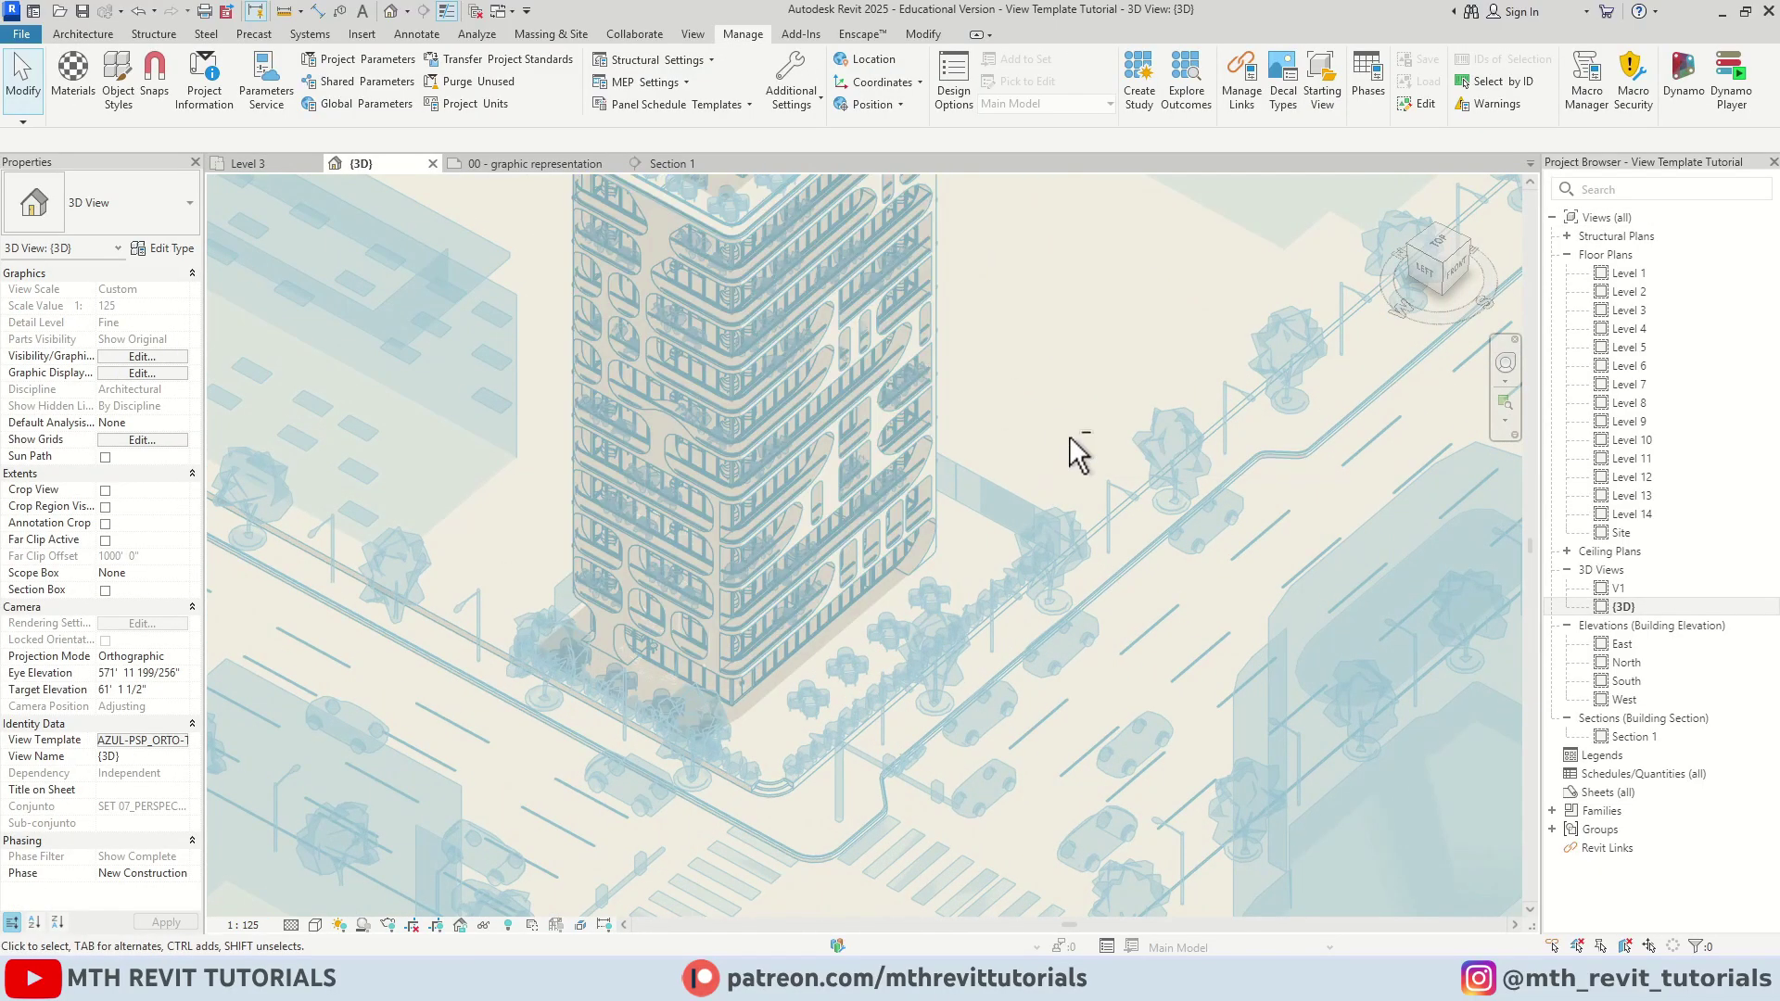
shift+middle_drag(1073, 449, 1054, 617)
scroll(1026, 461, down, 2)
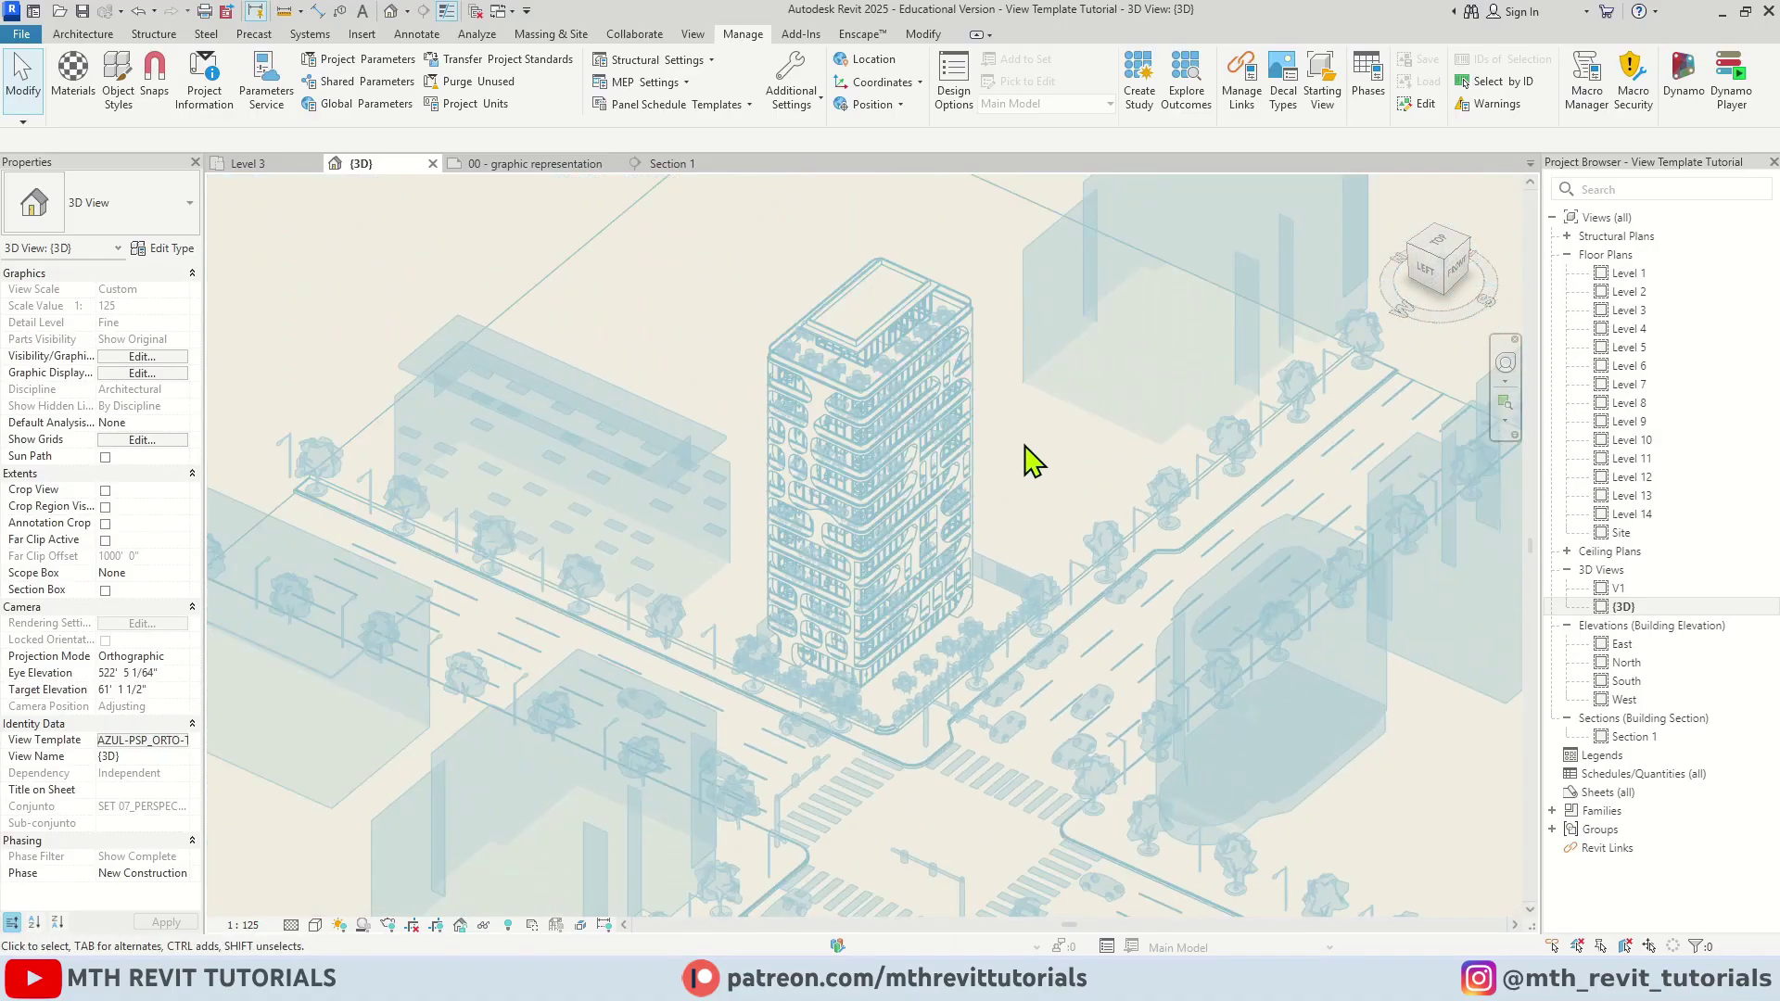
shift+middle_drag(1025, 461, 971, 411)
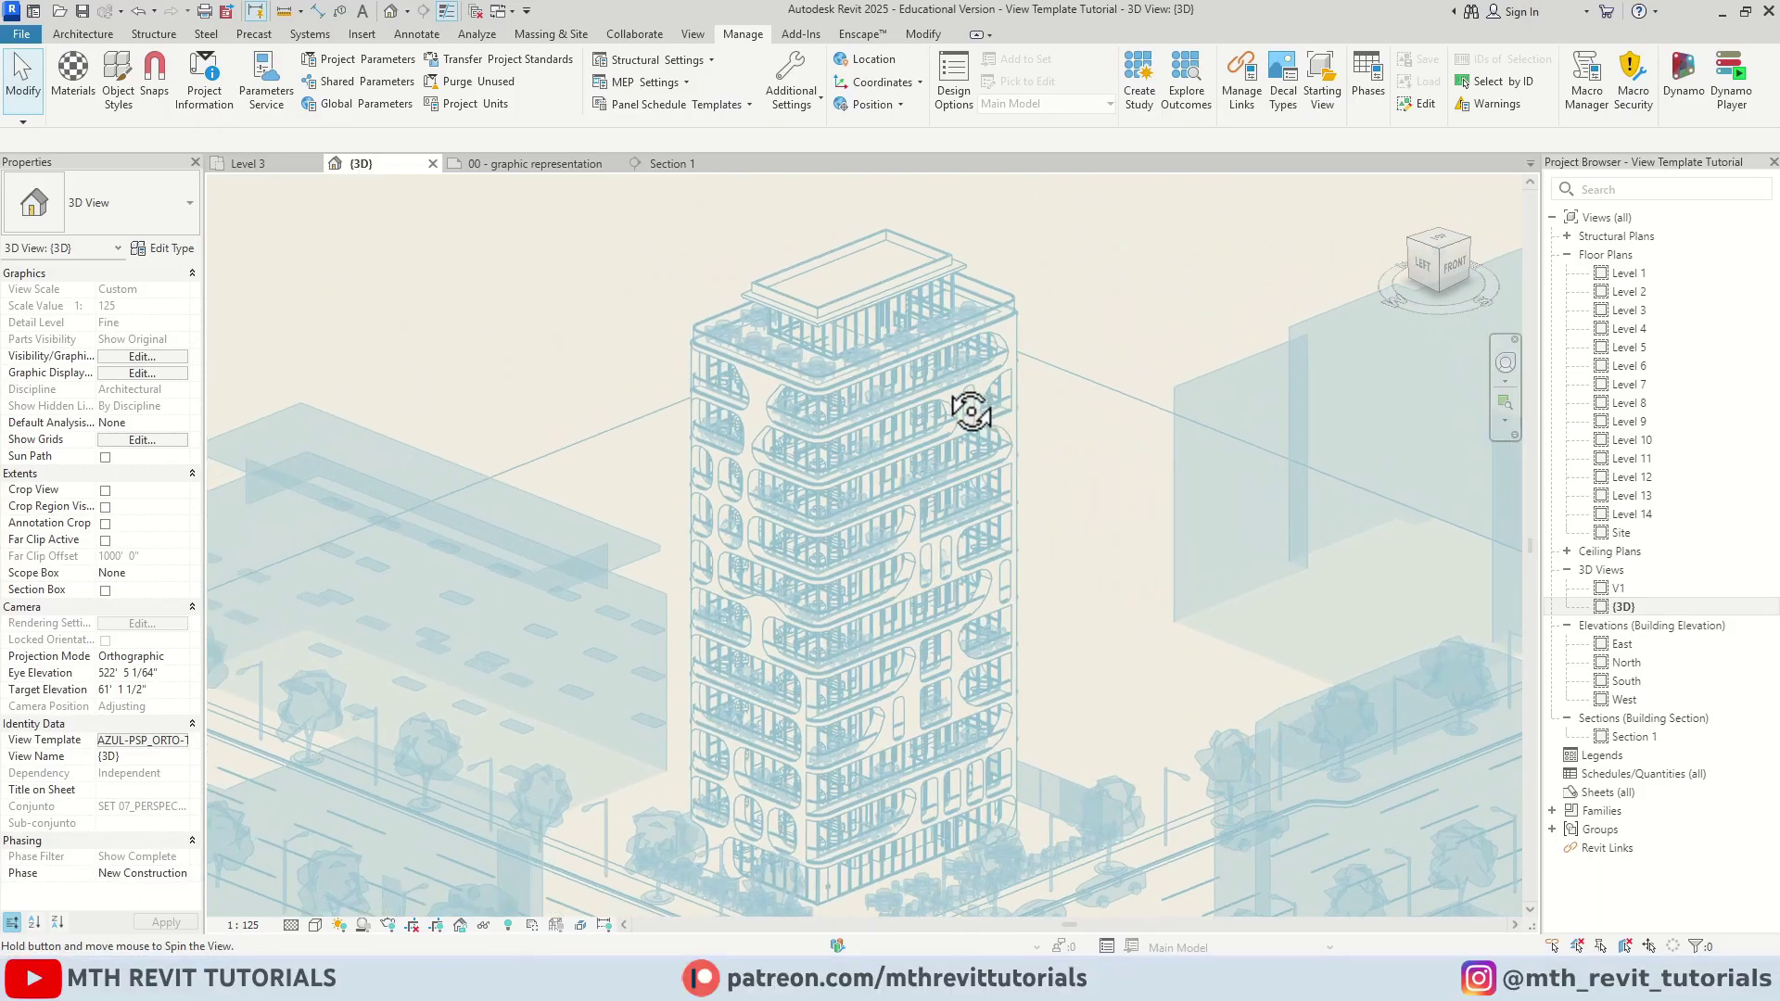
shift+middle_drag(971, 412, 946, 560)
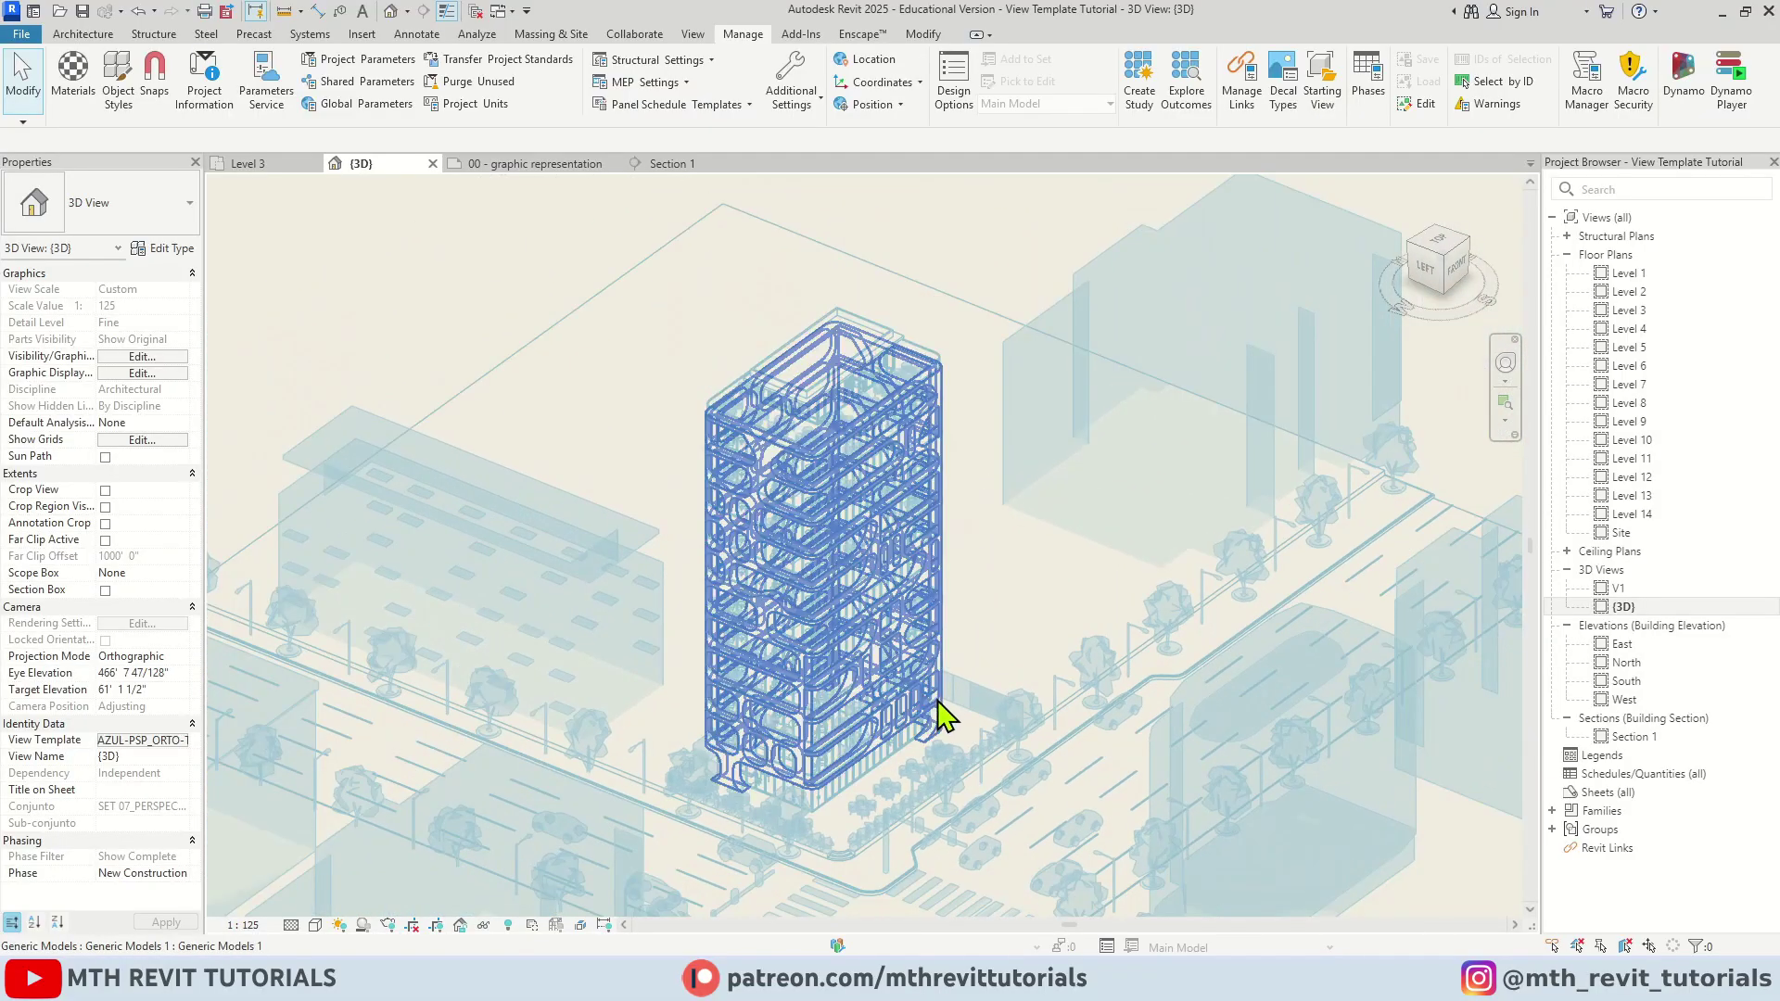